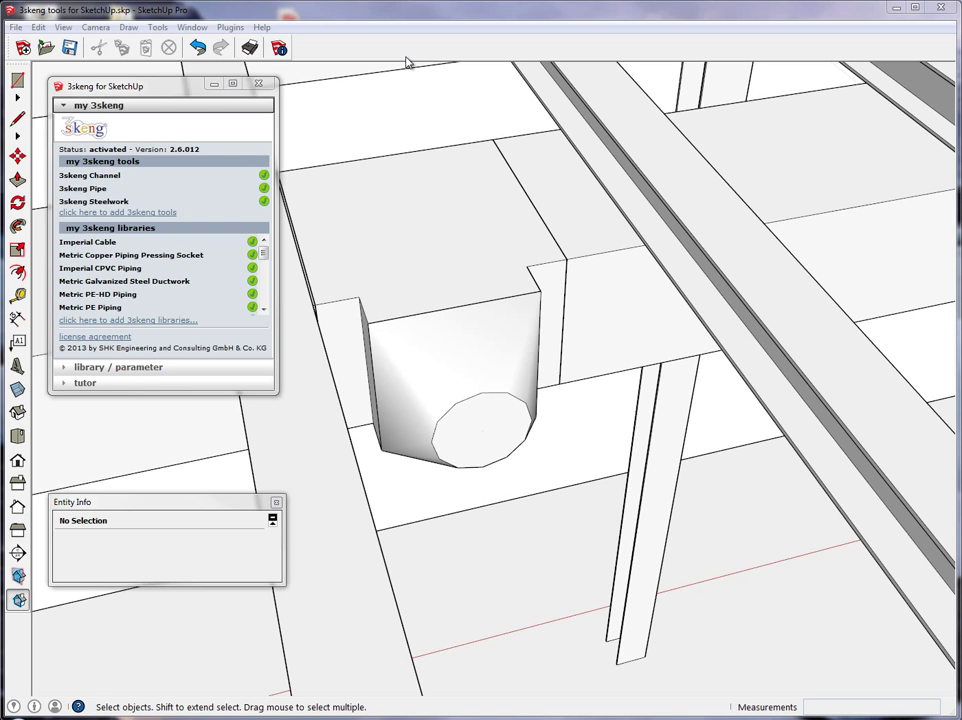
Step: Draw a 3.5 by 7 ft rectangle on the floor, starting at the base corner of the steel column
{"action": "middle_click_drag", "start_coordinate": [566, 440], "coordinate": [496, 354]}
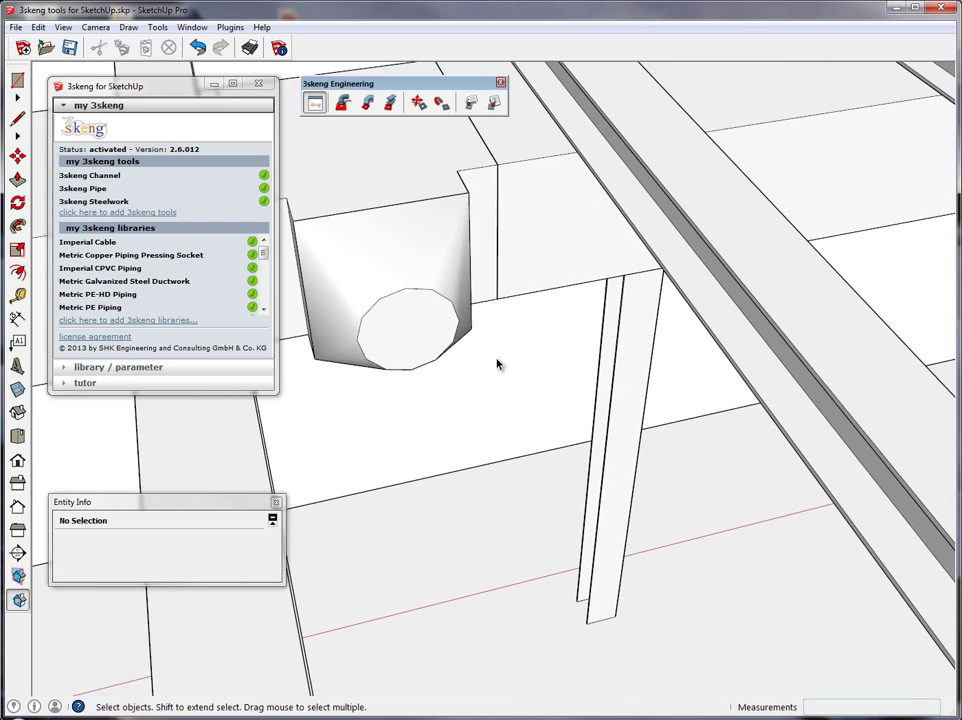
{"action": "scroll", "coordinate": [498, 378], "scroll_direction": "down", "scroll_amount": 3}
{"action": "scroll", "coordinate": [613, 424], "scroll_direction": "down", "scroll_amount": 5}
{"action": "middle_click_drag", "start_coordinate": [678, 485], "coordinate": [436, 369]}
{"action": "scroll", "coordinate": [436, 369], "scroll_direction": "up", "scroll_amount": 5}
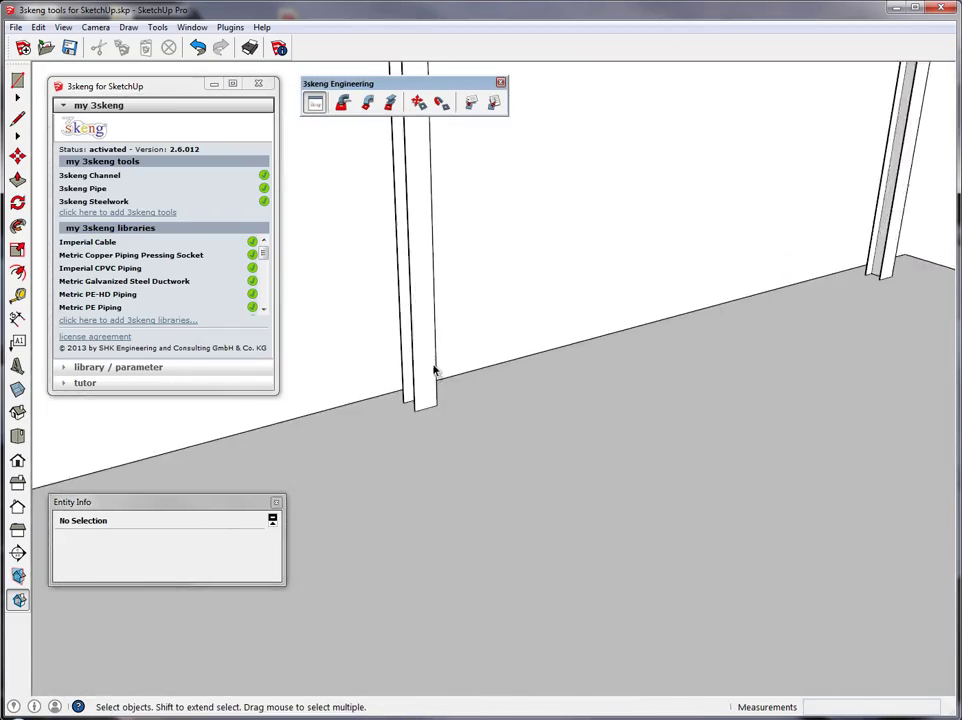
{"action": "middle_click_drag", "start_coordinate": [361, 410], "coordinate": [424, 372], "text": "shift"}
{"action": "left_click", "coordinate": [17, 79]}
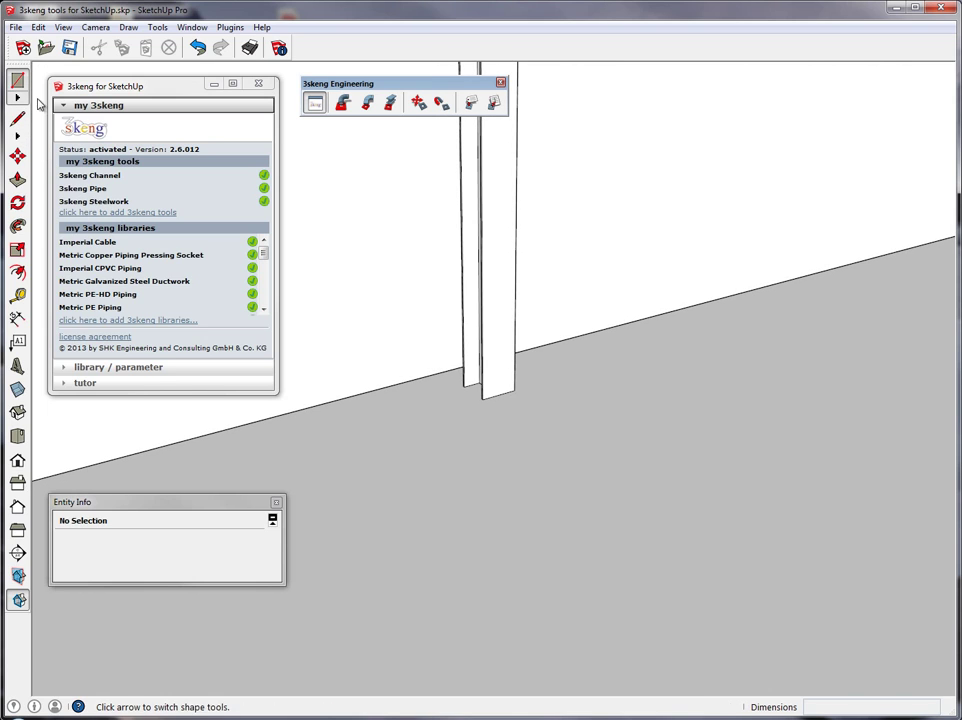
{"action": "left_click", "coordinate": [482, 397]}
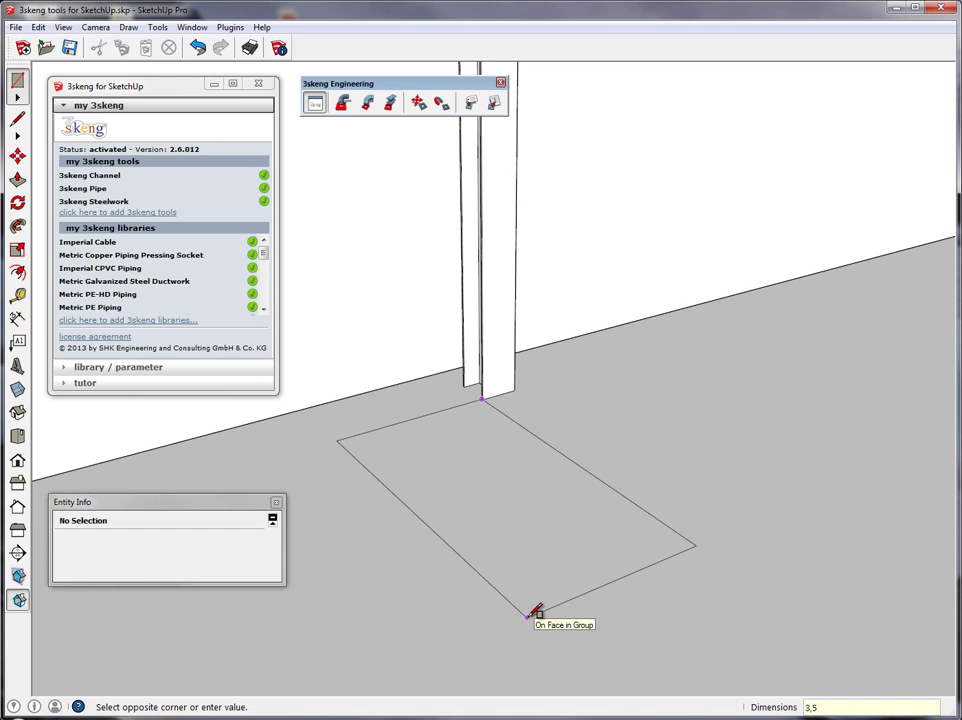
{"action": "left_click", "coordinate": [527, 616]}
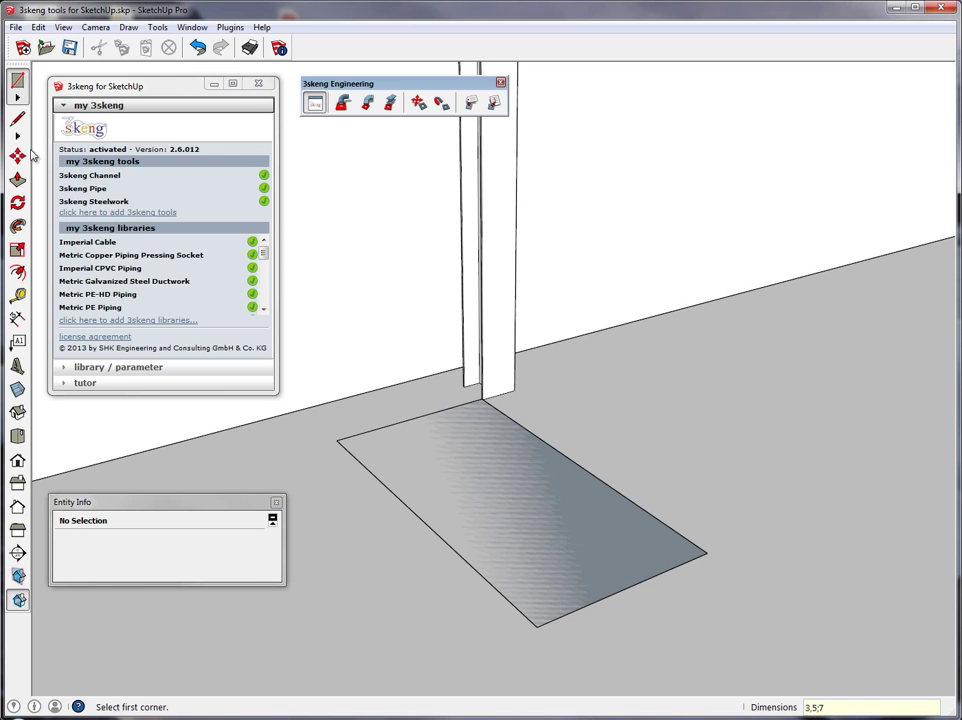
Step: Extrude the floor rectangle upward 7 ft with Push/Pull to form a box
{"action": "left_click", "coordinate": [17, 179]}
{"action": "left_click", "coordinate": [594, 581]}
{"action": "left_click", "coordinate": [595, 499]}
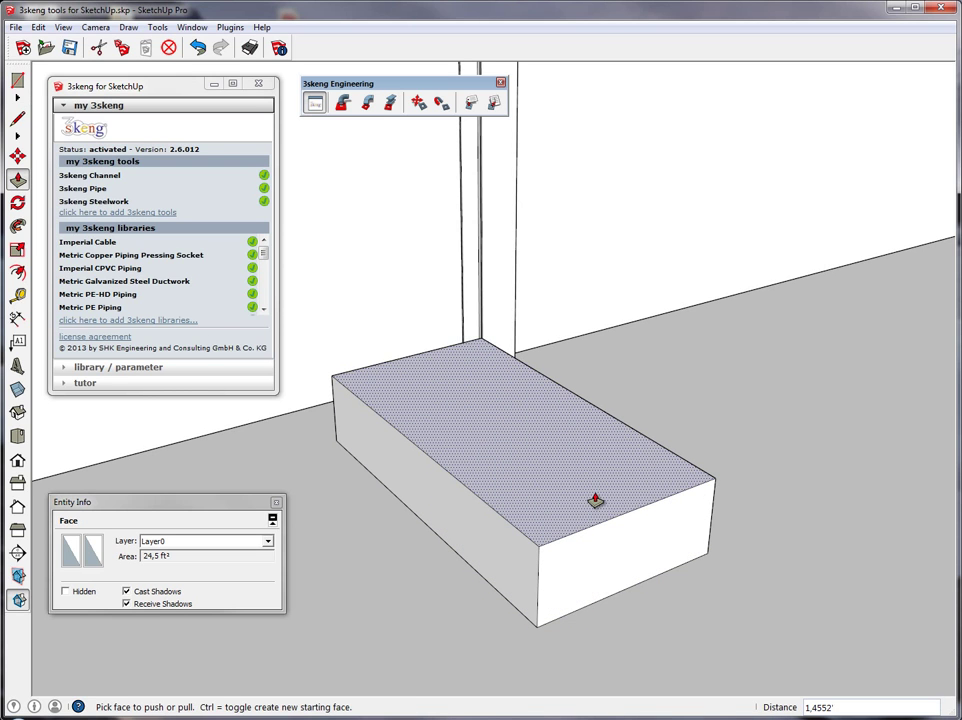
{"action": "type", "text": "7"}
{"action": "key", "text": "Return"}
Step: Turn the whole box into a component named Fume Hood
{"action": "key", "text": "space"}
{"action": "triple_click", "coordinate": [623, 319]}
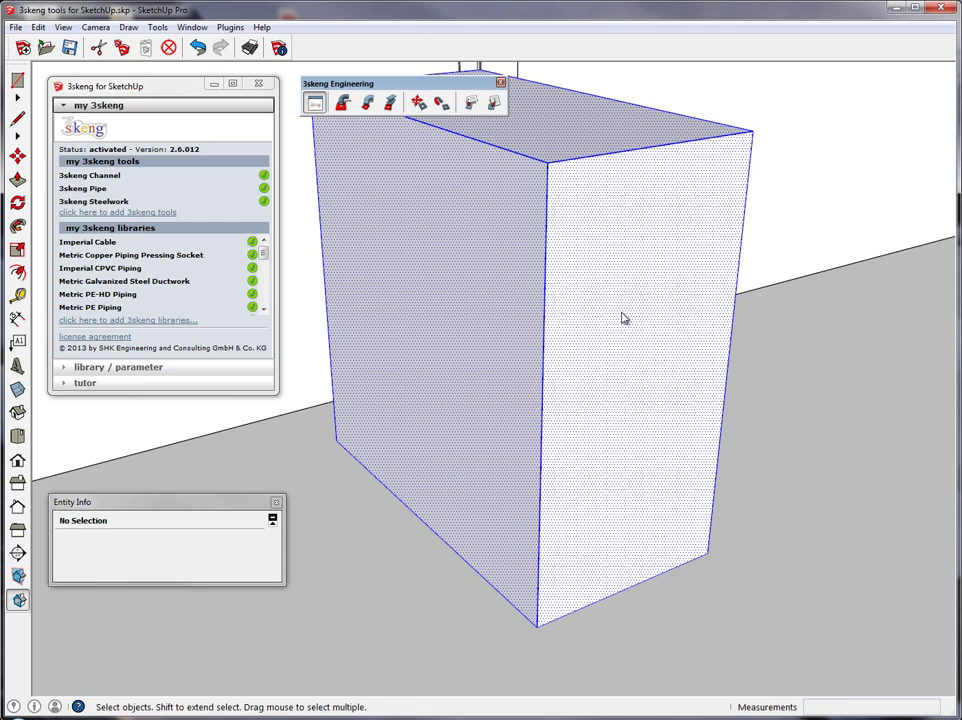
{"action": "right_click", "coordinate": [623, 318]}
{"action": "left_click", "coordinate": [680, 417]}
{"action": "type", "text": "Fume Hood"}
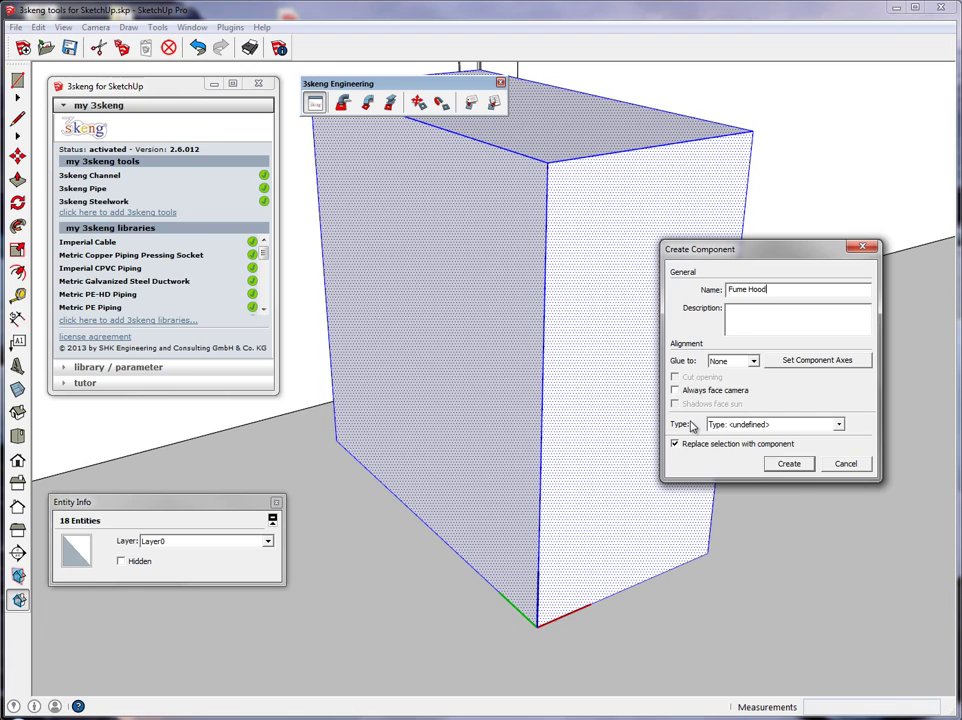
{"action": "key", "text": "Return"}
Step: Inside the Fume Hood component, draw a horizontal line across the long front face from edge to edge
{"action": "middle_click_drag", "start_coordinate": [593, 363], "coordinate": [660, 352]}
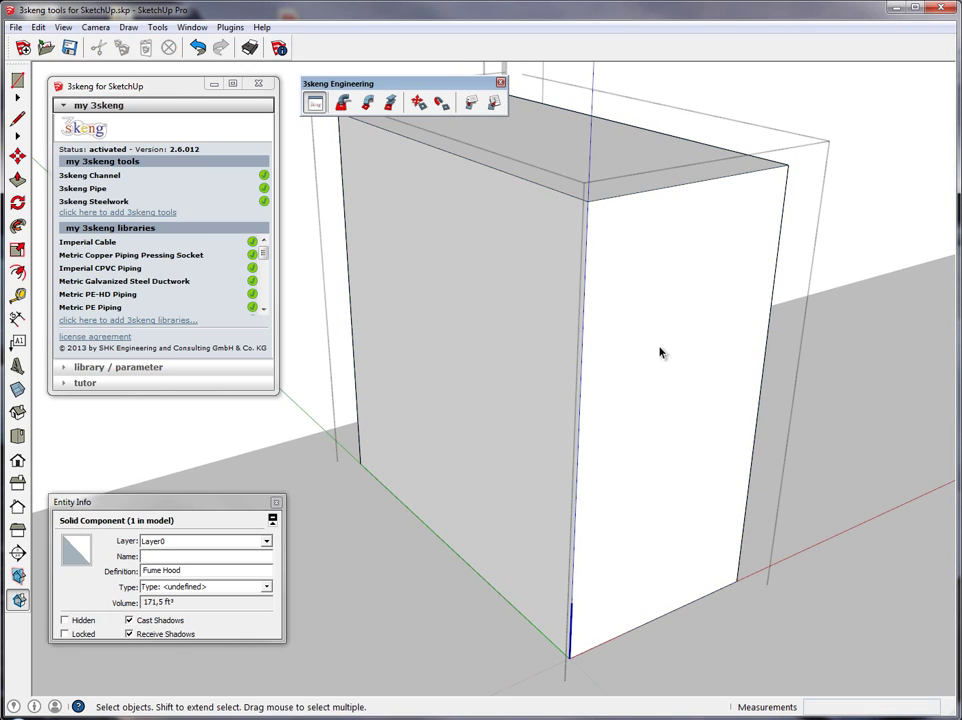
{"action": "left_click", "coordinate": [34, 108]}
{"action": "left_click", "coordinate": [17, 118]}
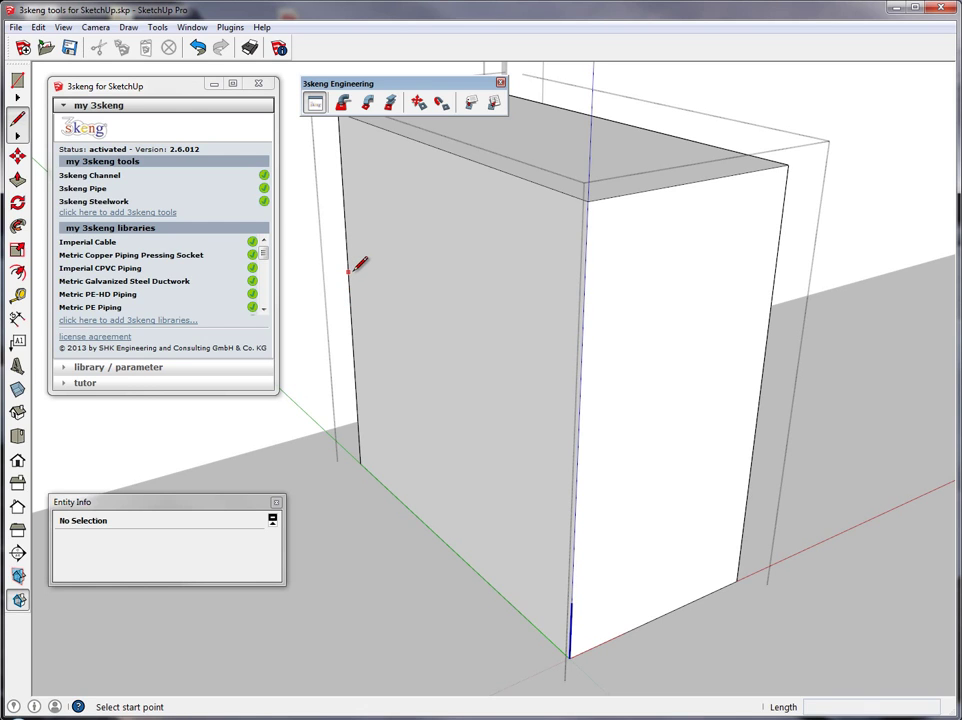
{"action": "left_click", "coordinate": [348, 271]}
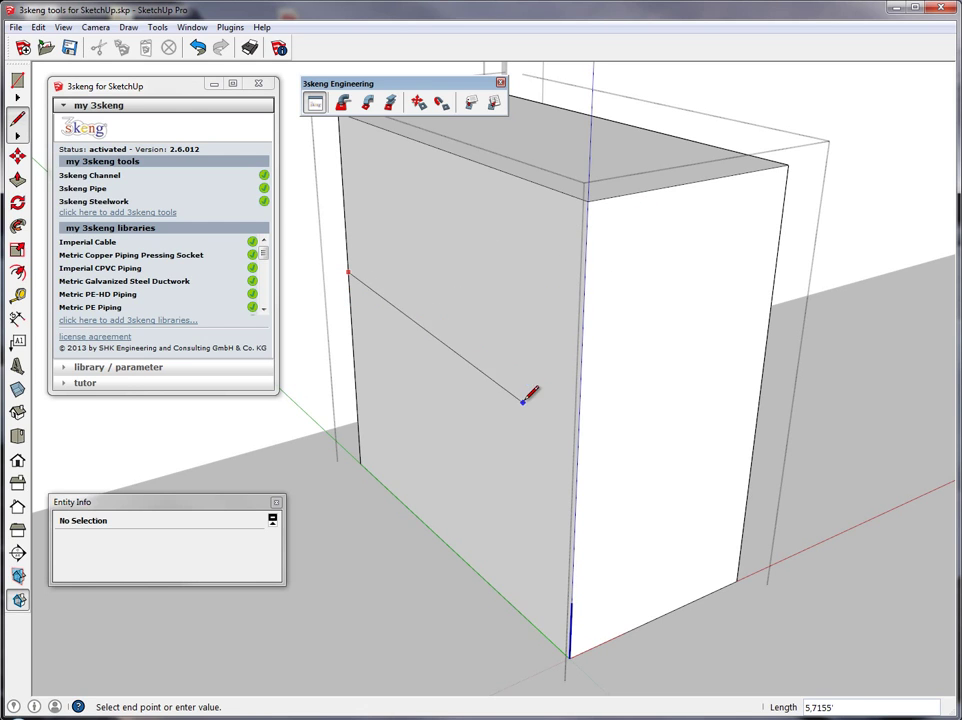
{"action": "key", "text": "shift"}
{"action": "left_click", "coordinate": [592, 196]}
{"action": "key", "text": "space"}
Step: Start the 3skeng Pipe Tool and choose Imperial Steel Ductwork from the Ventilation and Exhaust Duct library
{"action": "middle_click_drag", "start_coordinate": [580, 232], "coordinate": [584, 295]}
{"action": "middle_click_drag", "start_coordinate": [548, 215], "coordinate": [518, 271], "text": "shift"}
{"action": "scroll", "coordinate": [535, 288], "scroll_direction": "up", "scroll_amount": 2}
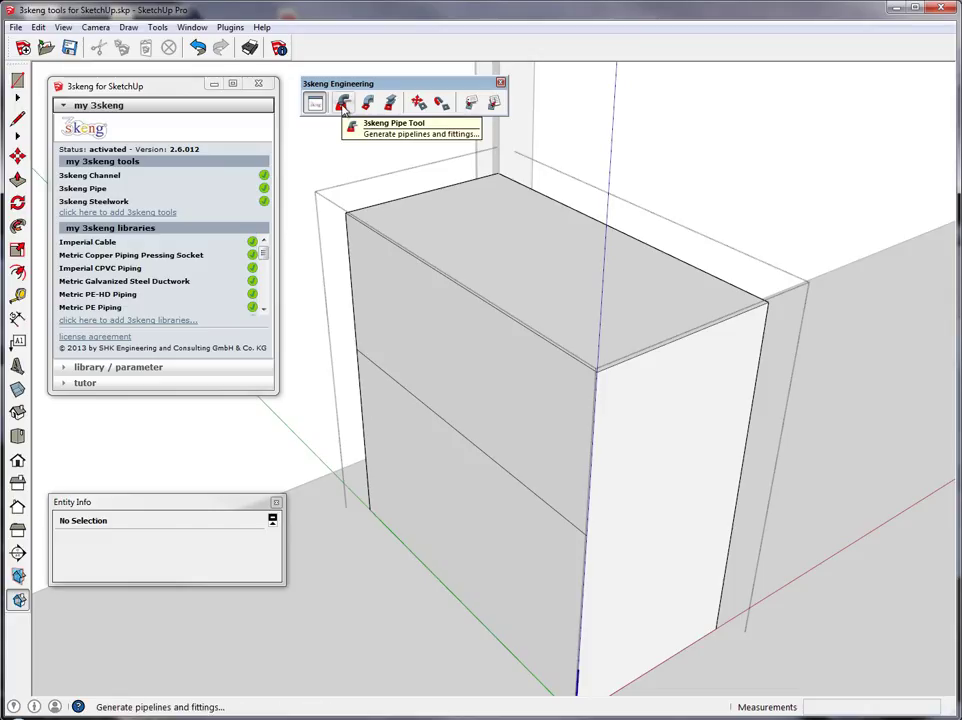
{"action": "left_click", "coordinate": [343, 105]}
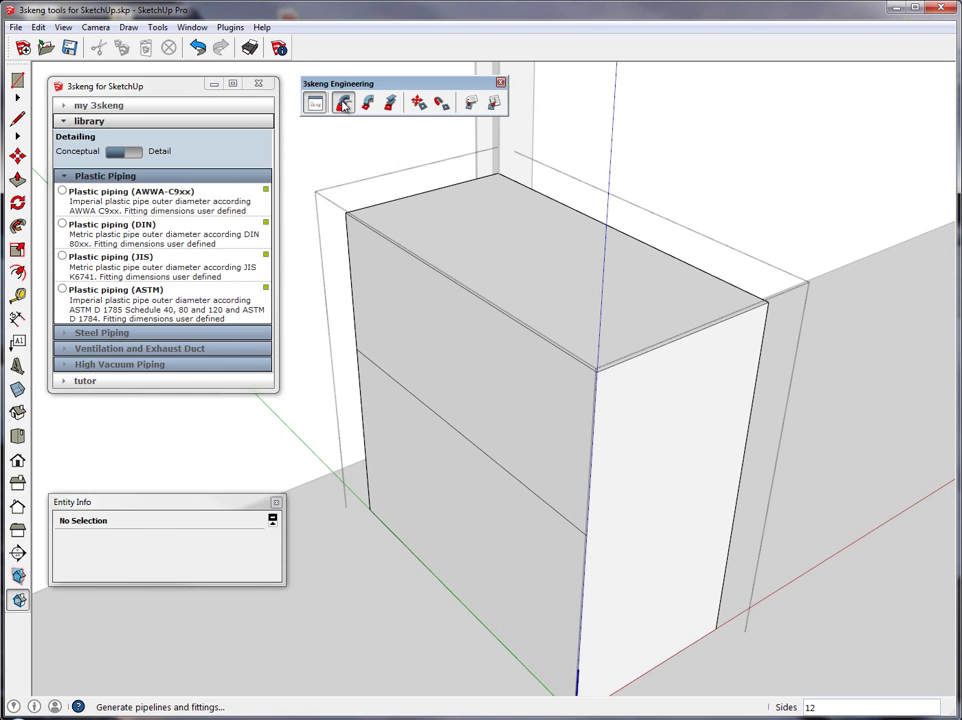
{"action": "left_click", "coordinate": [148, 338]}
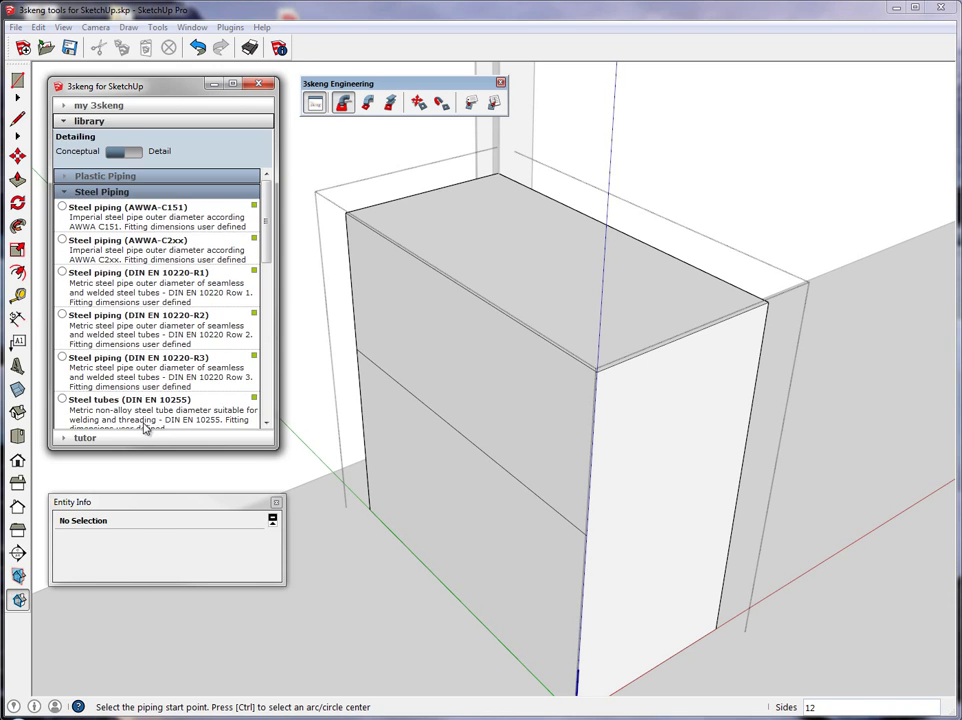
{"action": "left_click", "coordinate": [140, 208]}
{"action": "left_click", "coordinate": [134, 206]}
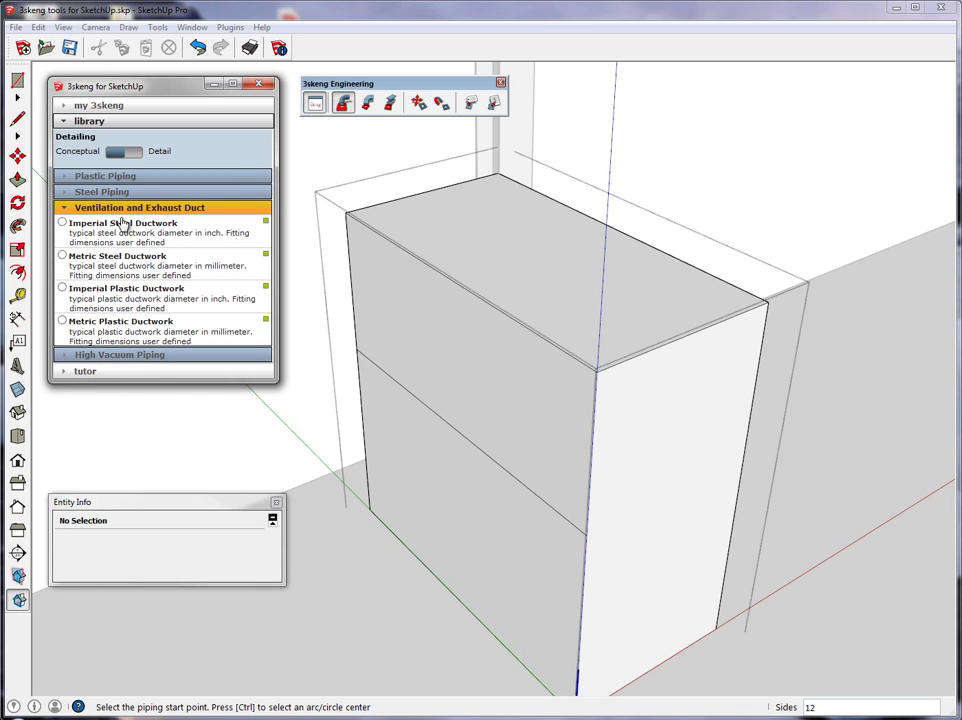
Step: Place a short vertical 6" steel duct stub at the centre of the fume hood's top face
{"action": "middle_click_drag", "start_coordinate": [455, 195], "coordinate": [414, 217]}
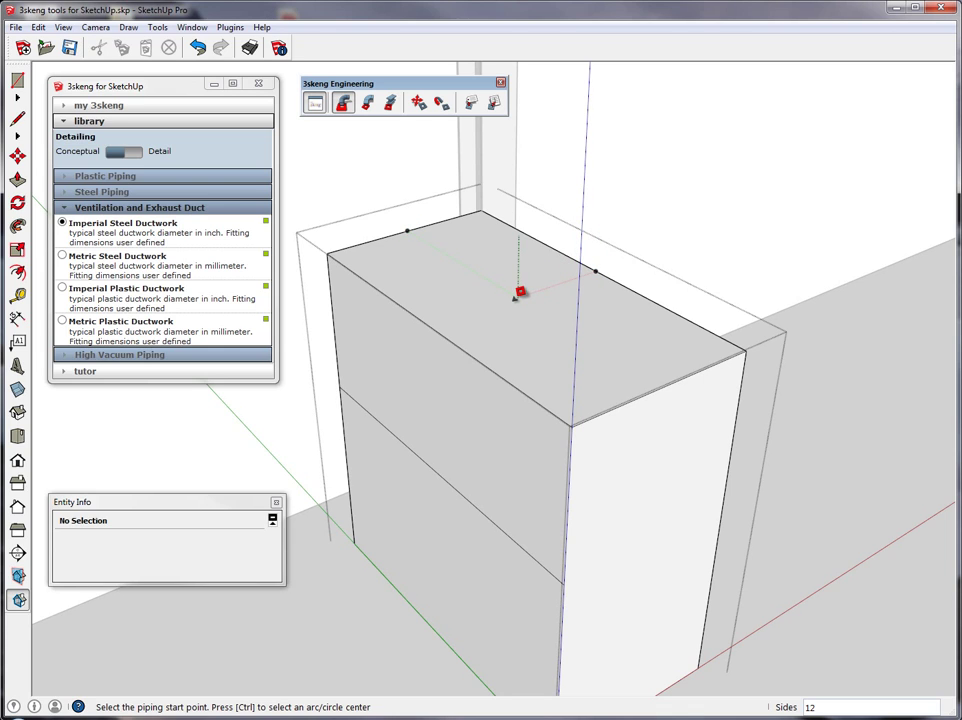
{"action": "right_click", "coordinate": [515, 292]}
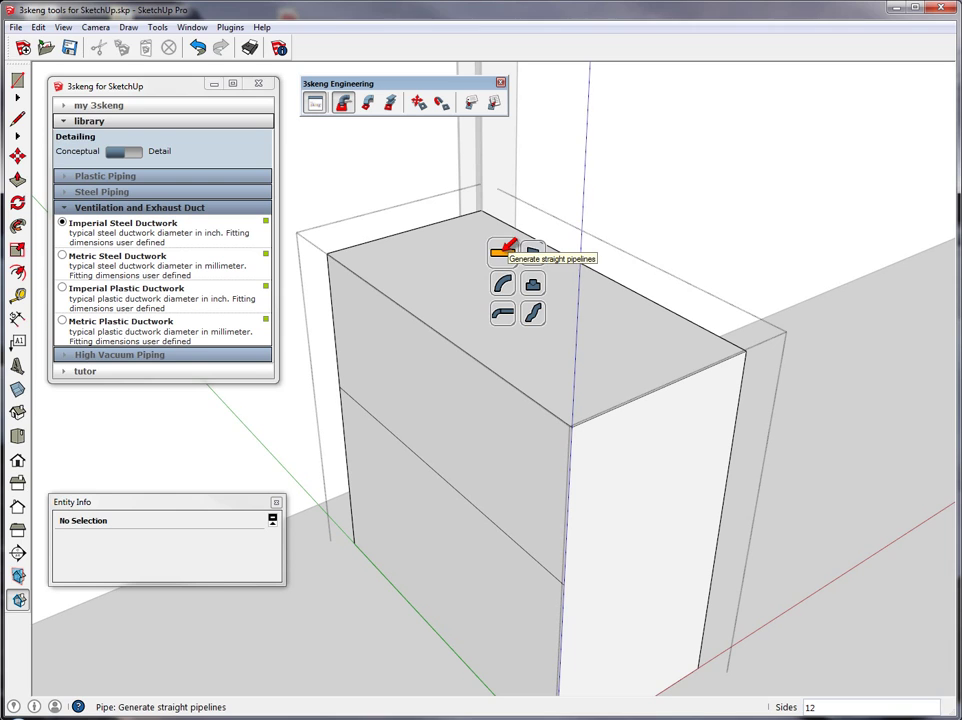
{"action": "left_click", "coordinate": [505, 251]}
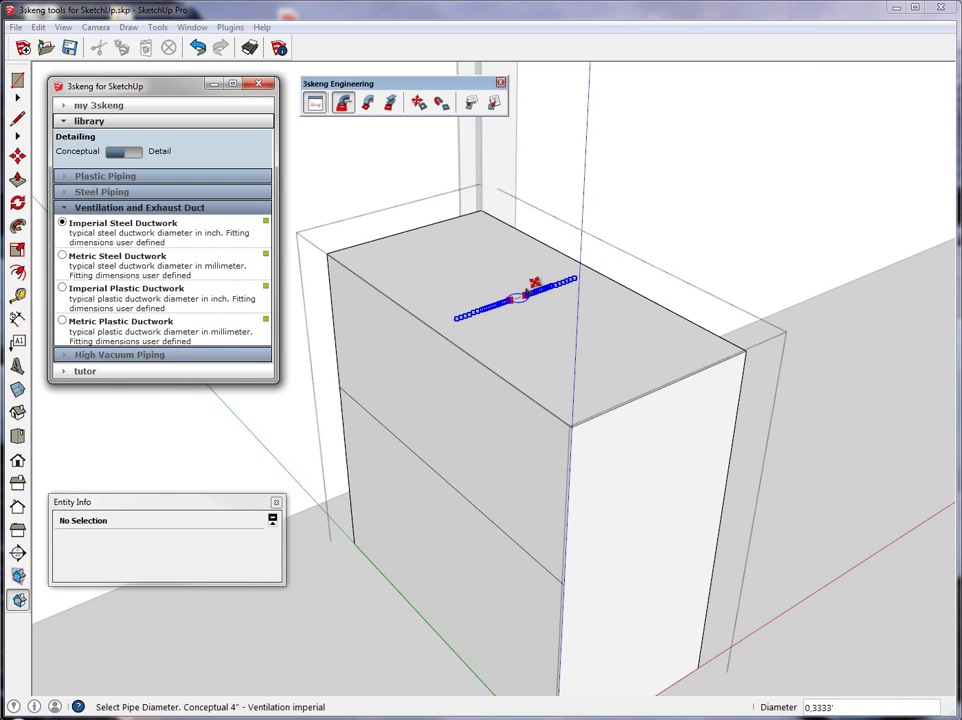
{"action": "scroll", "coordinate": [527, 292], "scroll_direction": "up", "scroll_amount": 6}
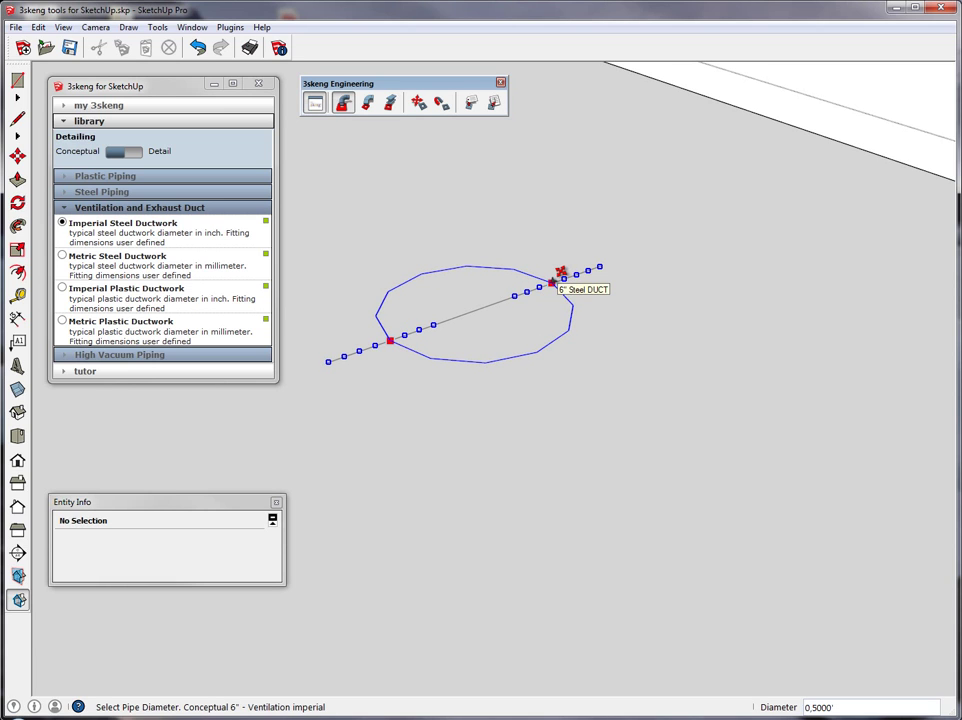
{"action": "left_click", "coordinate": [561, 271]}
{"action": "scroll", "coordinate": [565, 193], "scroll_direction": "down", "scroll_amount": 5}
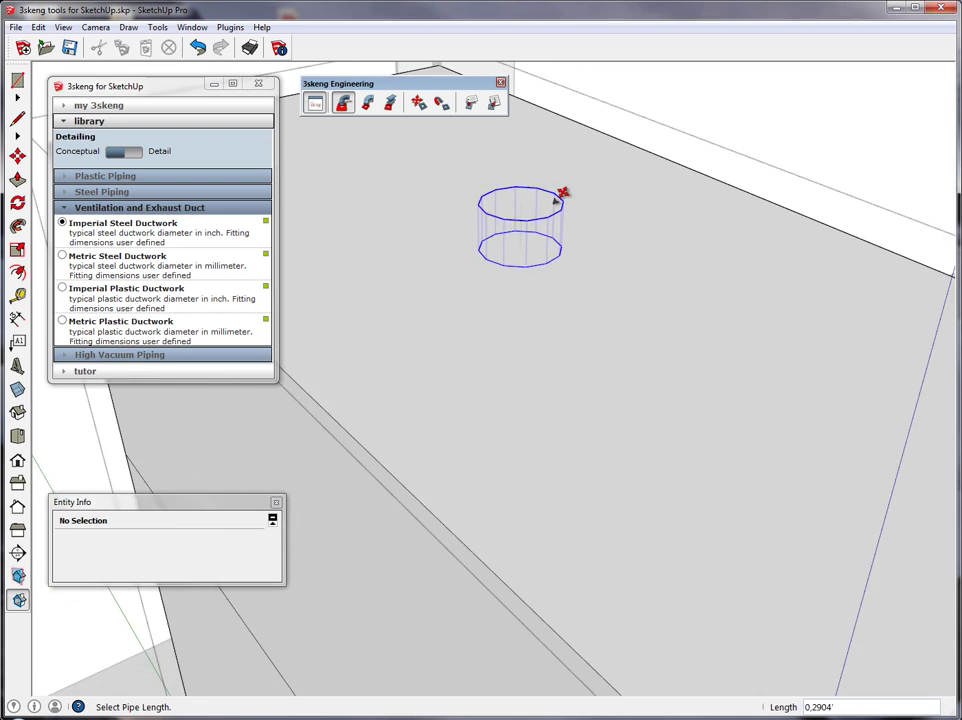
{"action": "middle_click_drag", "start_coordinate": [559, 178], "coordinate": [558, 221]}
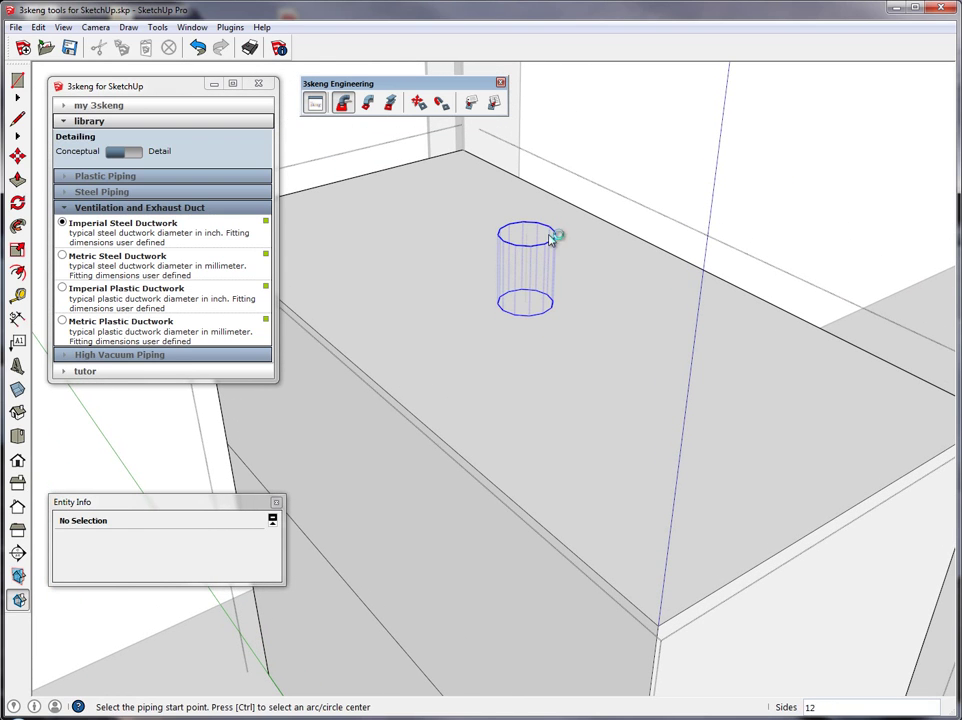
{"action": "left_click", "coordinate": [553, 231]}
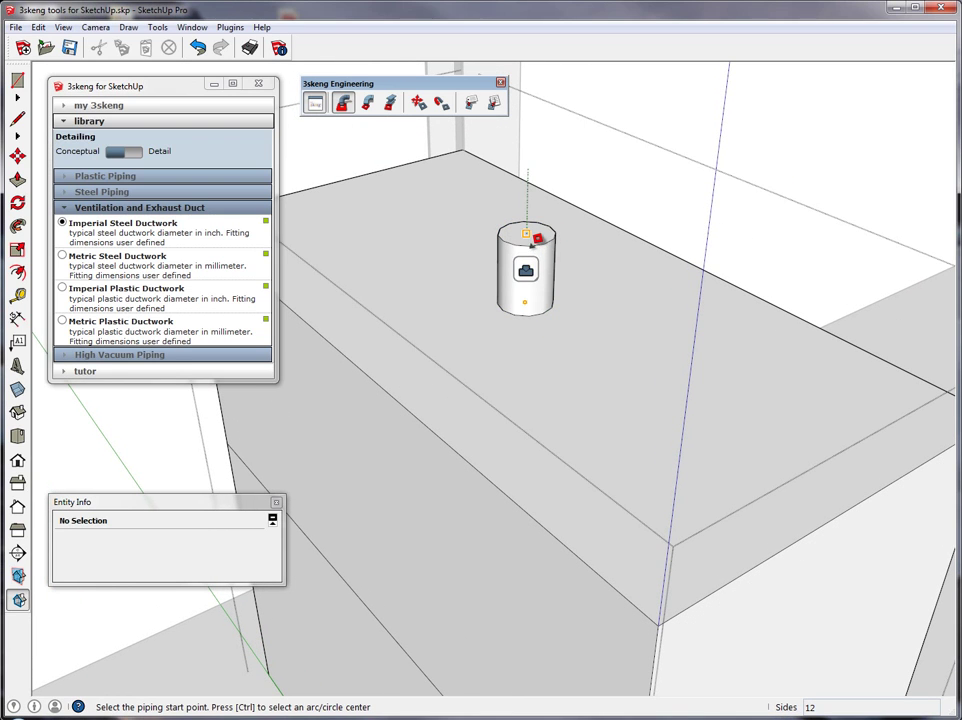
Step: Make Pin 1 of the duct stub visible outside the component and finish editing the Fume Hood
{"action": "key", "text": "space"}
{"action": "left_click", "coordinate": [541, 238]}
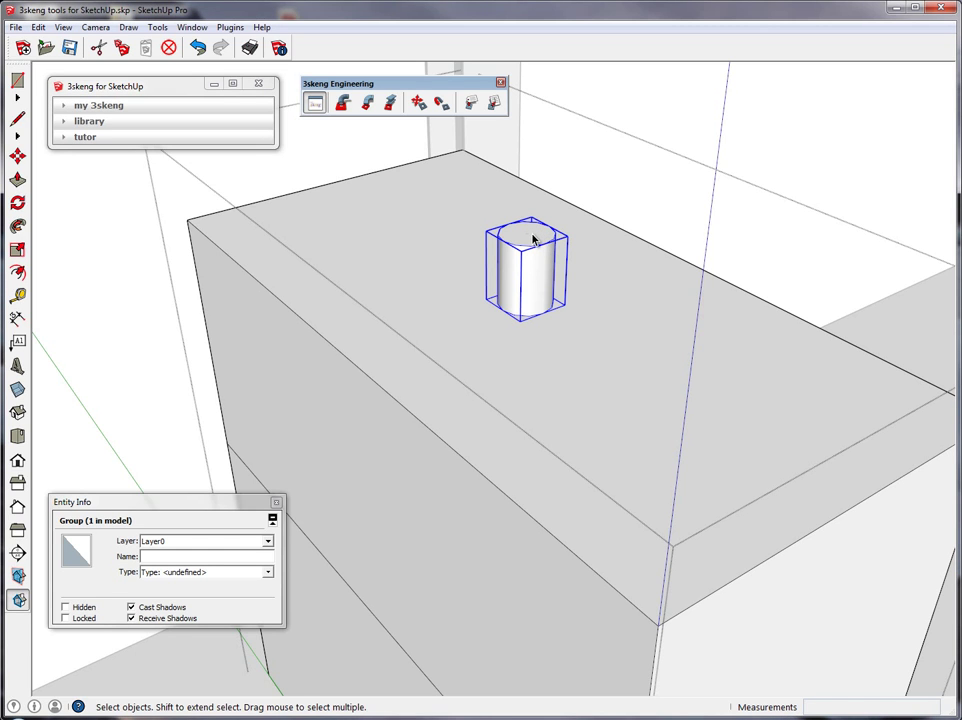
{"action": "right_click", "coordinate": [535, 238]}
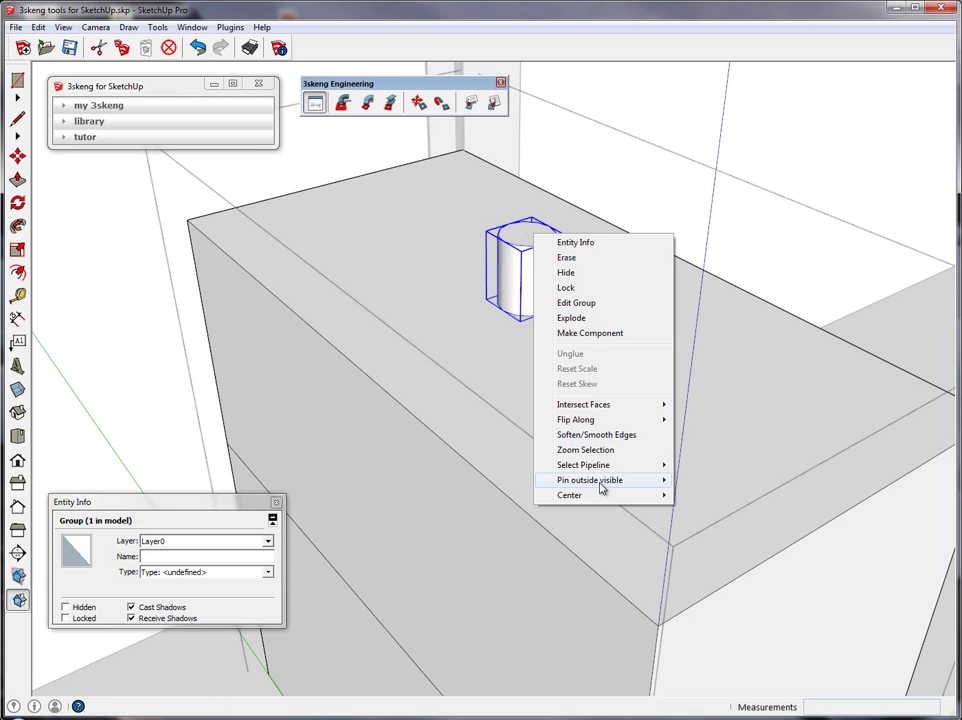
{"action": "mouse_move", "coordinate": [601, 486]}
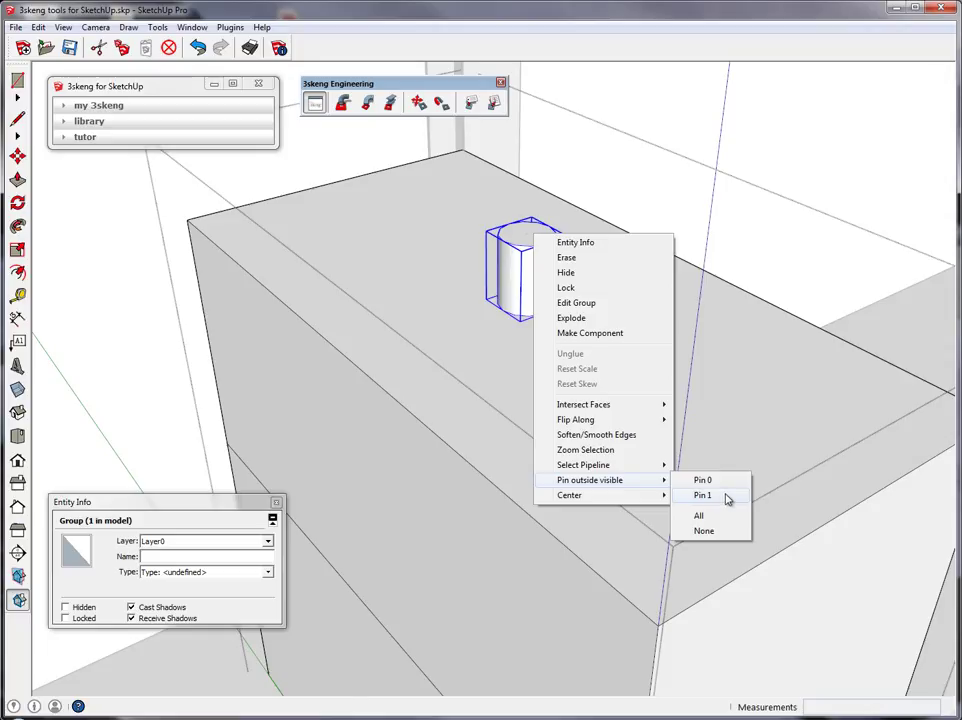
{"action": "left_click", "coordinate": [703, 495]}
{"action": "left_click", "coordinate": [803, 138]}
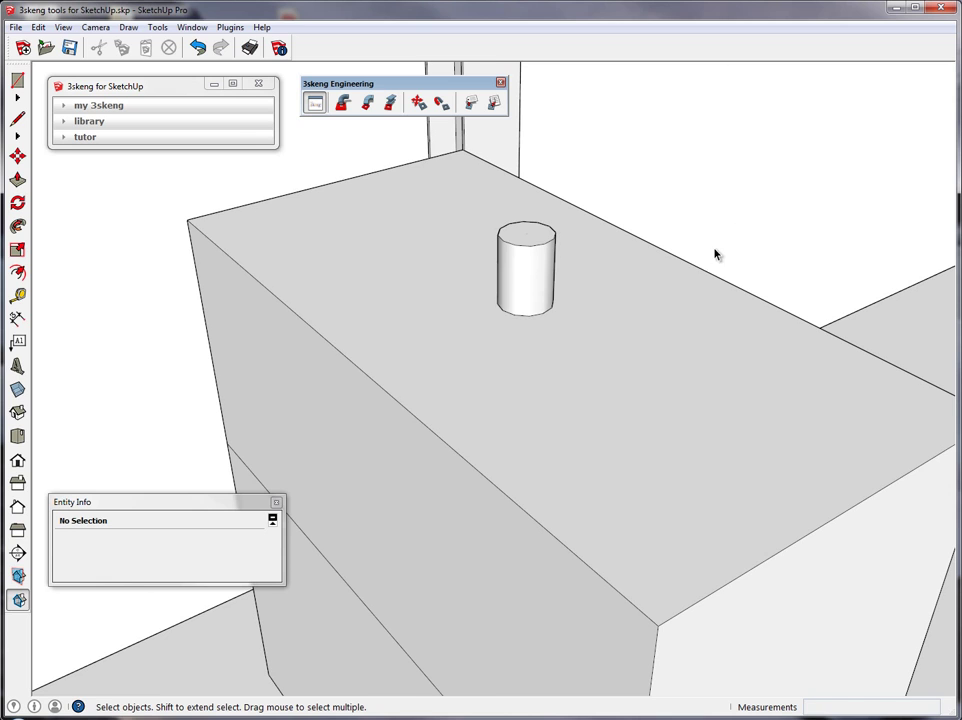
Step: Move the Fume Hood 1 ft along the floor, away from the steel column
{"action": "scroll", "coordinate": [690, 279], "scroll_direction": "down", "scroll_amount": 3}
{"action": "scroll", "coordinate": [686, 289], "scroll_direction": "down", "scroll_amount": 3}
{"action": "middle_click_drag", "start_coordinate": [691, 335], "coordinate": [550, 310]}
{"action": "left_click", "coordinate": [530, 310]}
{"action": "left_click", "coordinate": [17, 158]}
{"action": "left_click", "coordinate": [613, 559]}
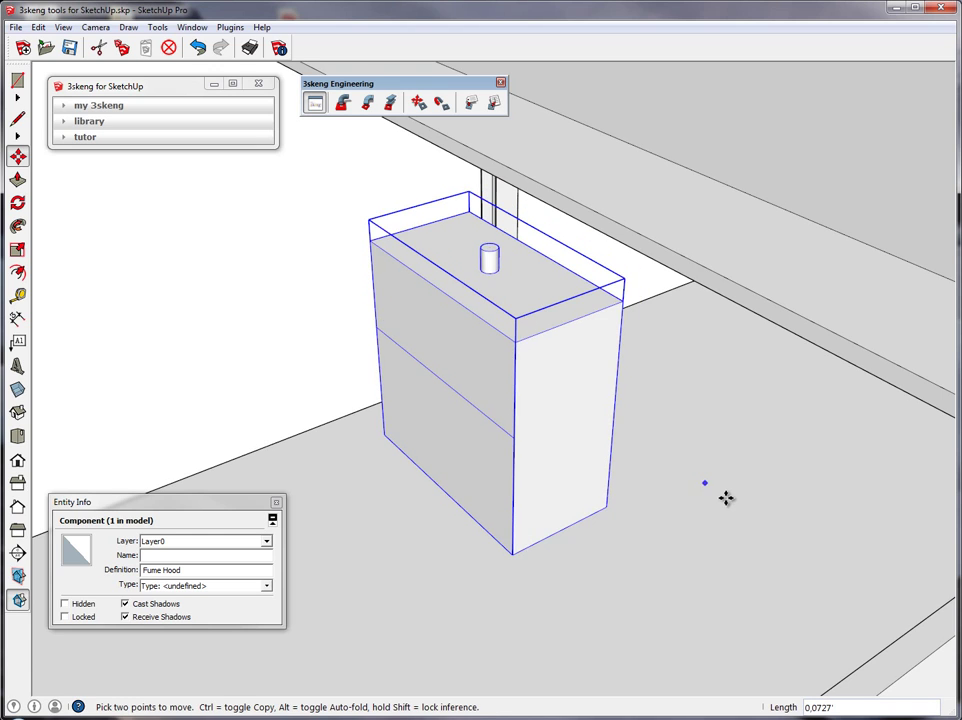
{"action": "key", "text": "Return"}
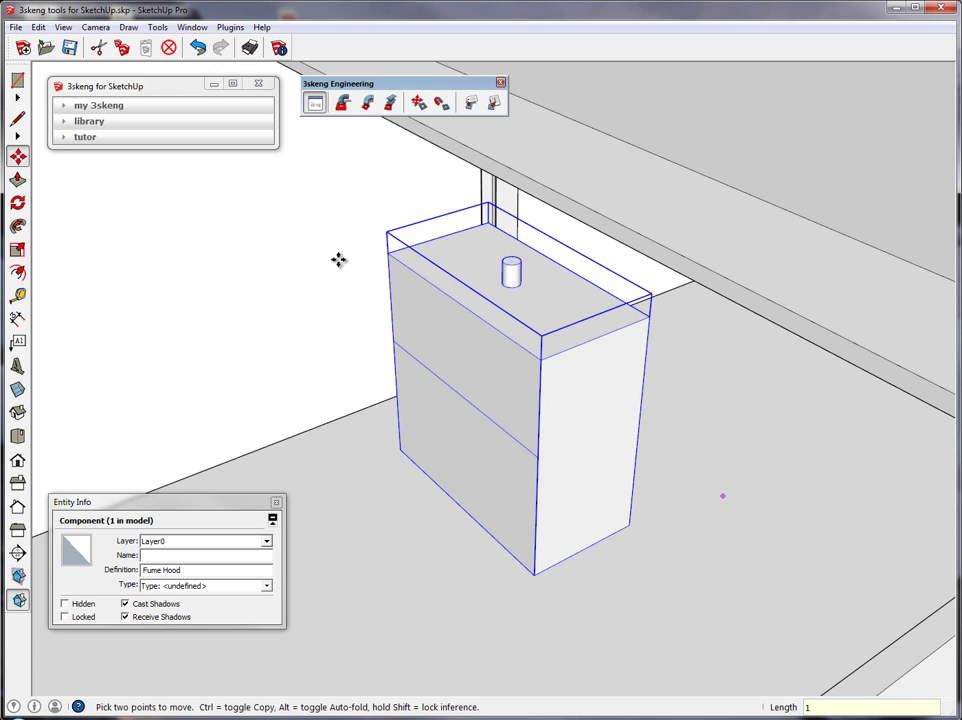
Step: Copy the Fume Hood along its long side, leaving a small gap between the original and the copy
{"action": "left_click", "coordinate": [391, 249]}
{"action": "key", "text": "ctrl"}
{"action": "left_click", "coordinate": [541, 361]}
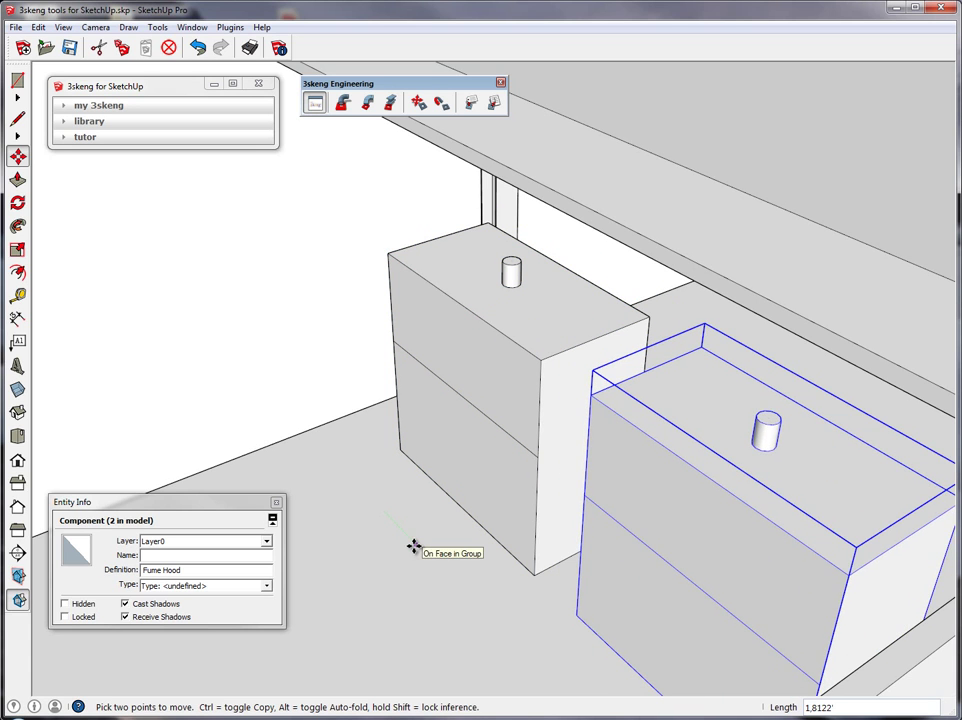
{"action": "key", "text": "Return"}
Step: Continue the row of Fume Hoods with a 2x copy array at 8 ft spacing
{"action": "scroll", "coordinate": [494, 468], "scroll_direction": "down", "scroll_amount": 3}
{"action": "middle_click_drag", "start_coordinate": [599, 449], "coordinate": [466, 443]}
{"action": "left_click", "coordinate": [467, 389]}
{"action": "key", "text": "ctrl"}
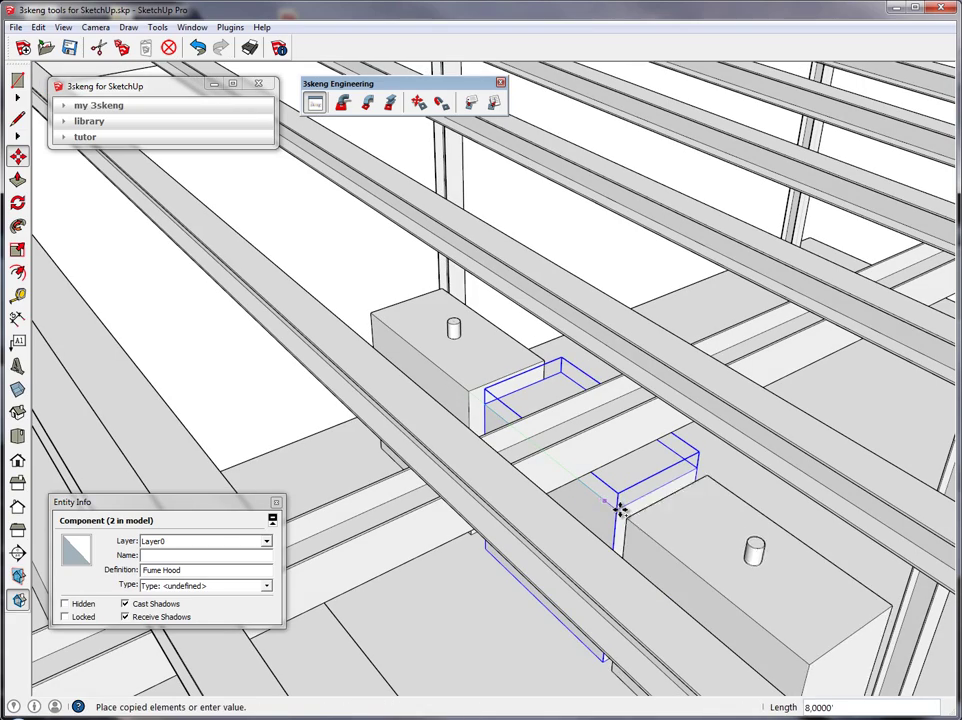
{"action": "left_click", "coordinate": [610, 499]}
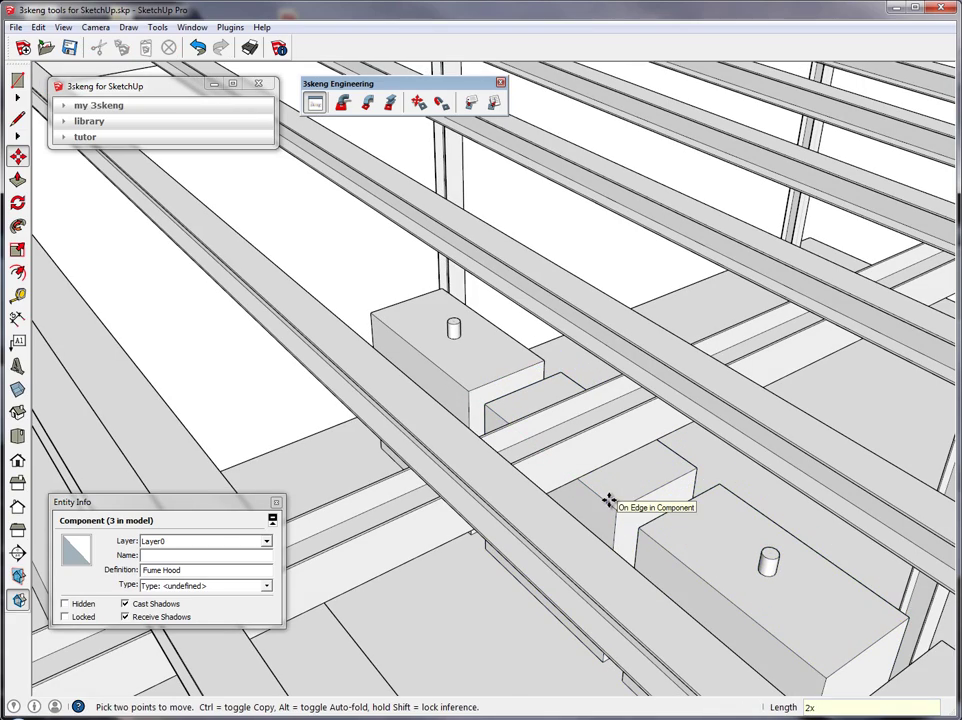
{"action": "key", "text": "space"}
Step: Add a downward Imperial Steel Ductwork elbow at Pin 1 of the 14" duct connection, with a radius-to-diameter ratio of 1.00
{"action": "scroll", "coordinate": [603, 459], "scroll_direction": "down", "scroll_amount": 4}
{"action": "middle_click_drag", "start_coordinate": [633, 483], "coordinate": [880, 470]}
{"action": "middle_click_drag", "start_coordinate": [540, 412], "coordinate": [552, 223]}
{"action": "scroll", "coordinate": [548, 360], "scroll_direction": "up", "scroll_amount": 5}
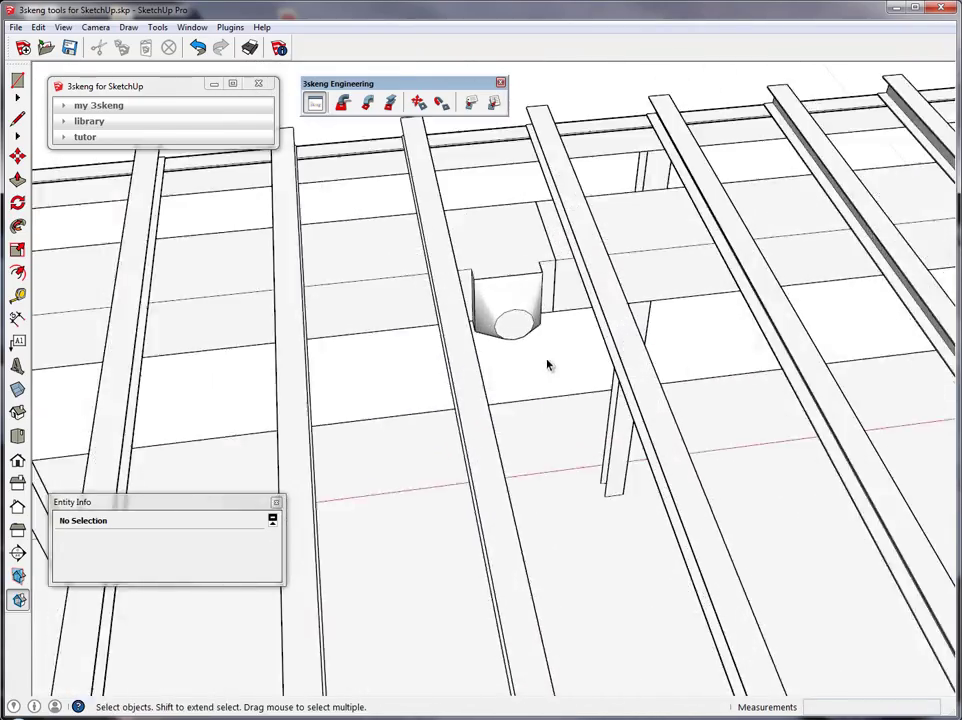
{"action": "middle_click_drag", "start_coordinate": [547, 338], "coordinate": [470, 290]}
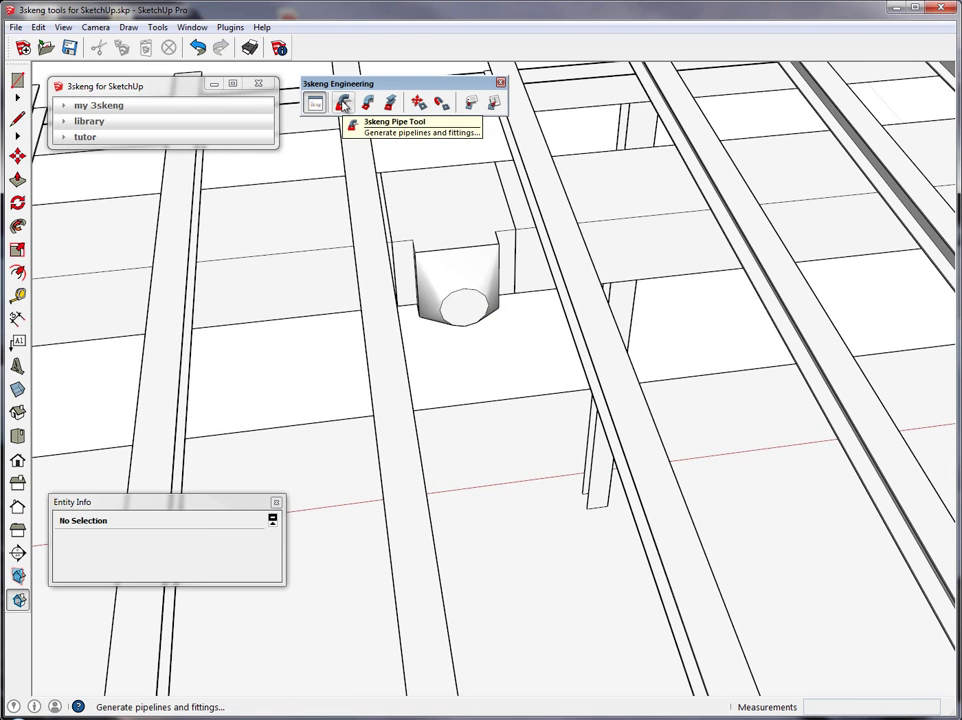
{"action": "left_click", "coordinate": [343, 103]}
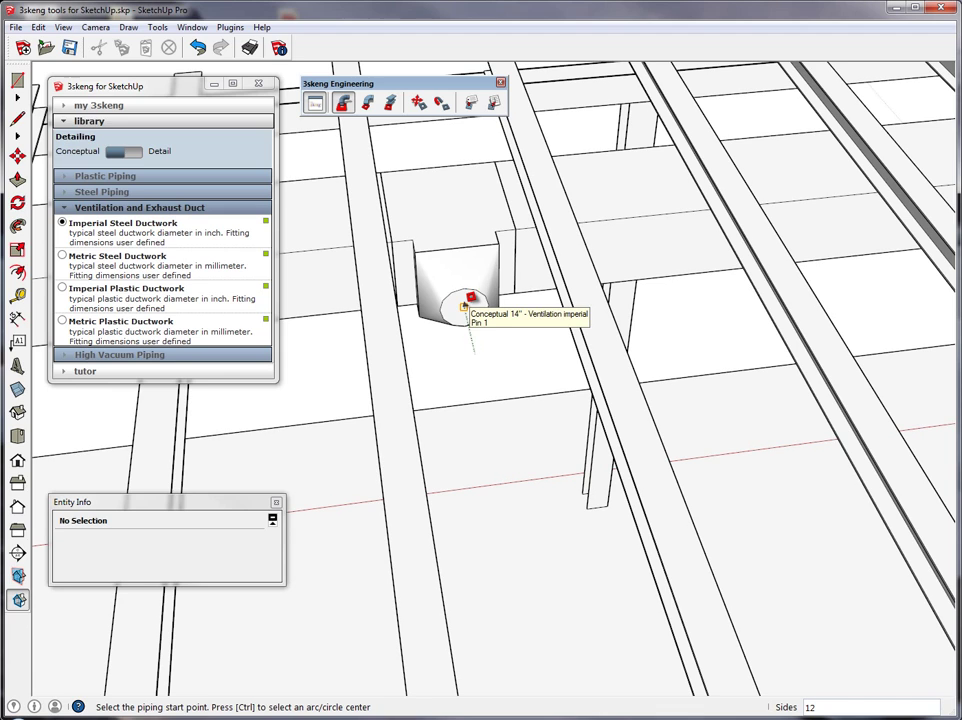
{"action": "left_click", "coordinate": [470, 297]}
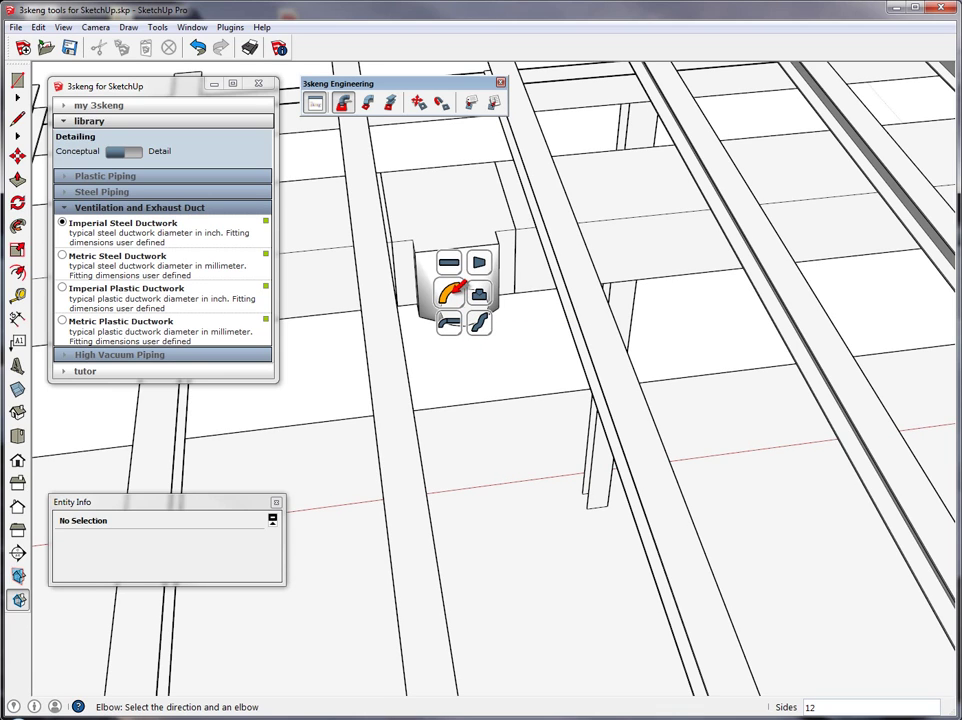
{"action": "left_click", "coordinate": [450, 293]}
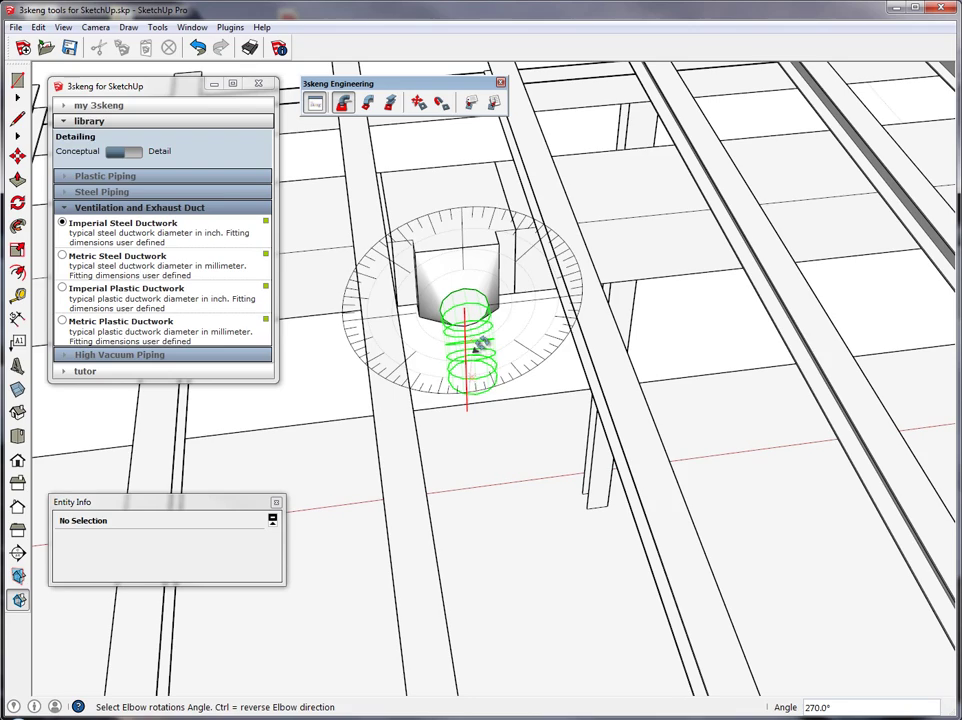
{"action": "left_click", "coordinate": [479, 344]}
{"action": "middle_click_drag", "start_coordinate": [479, 345], "coordinate": [612, 325]}
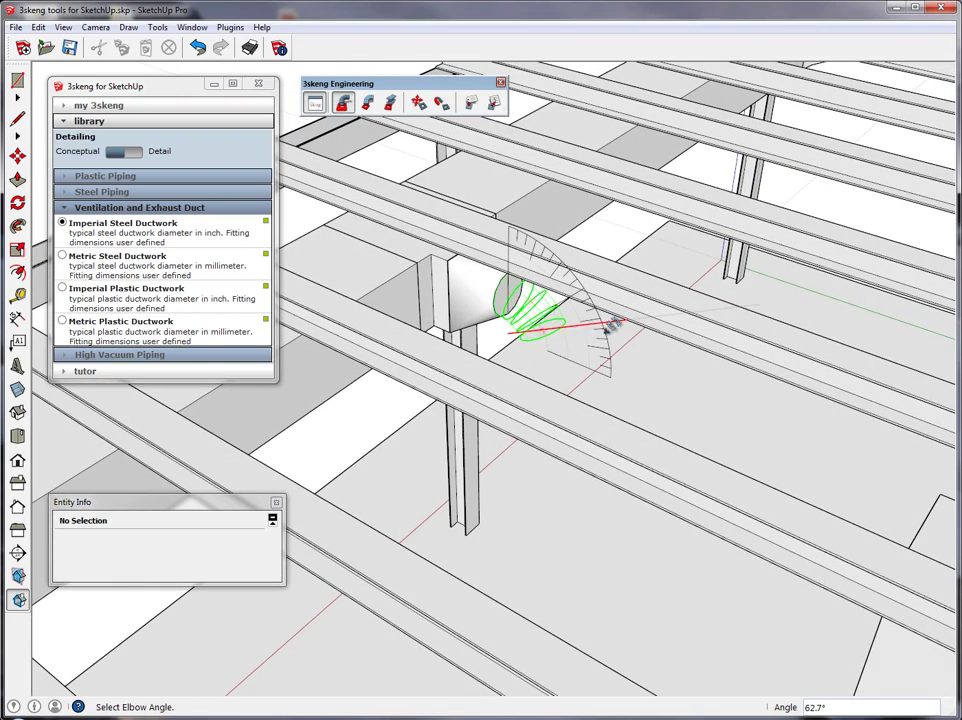
{"action": "left_click", "coordinate": [562, 358]}
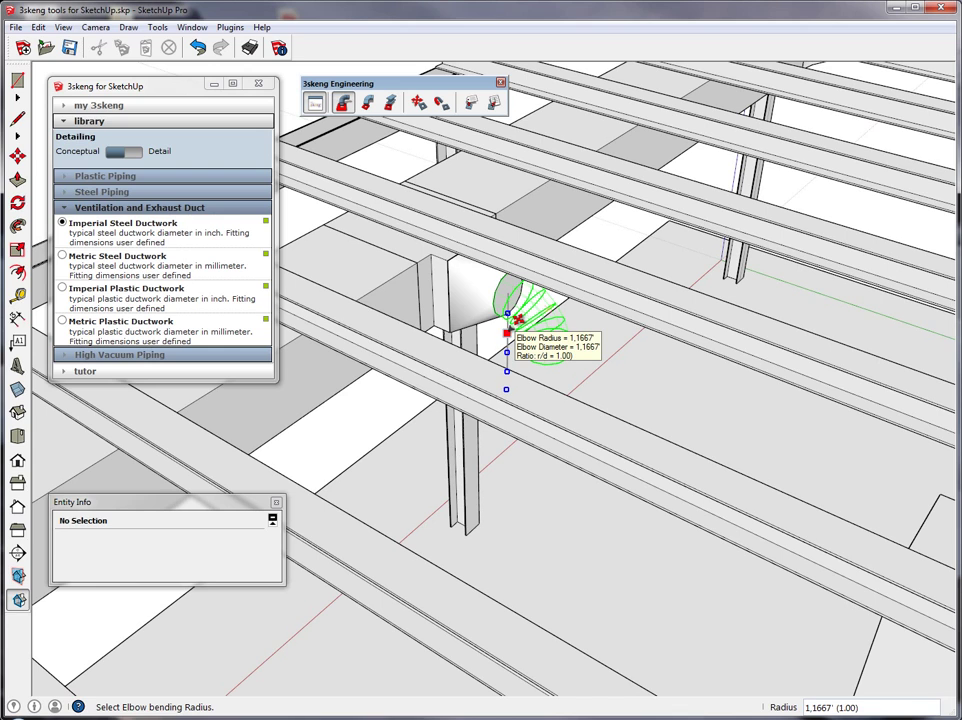
{"action": "left_click", "coordinate": [517, 319]}
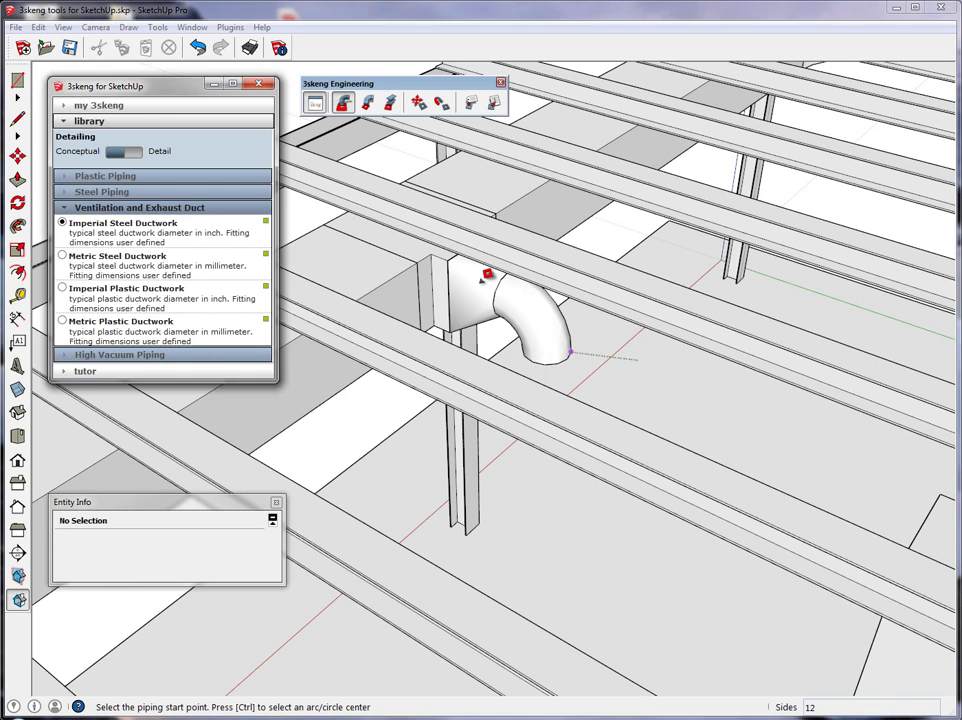
Step: Extend a 3 ft straight vertical duct down from the elbow's open end
{"action": "left_click", "coordinate": [558, 337]}
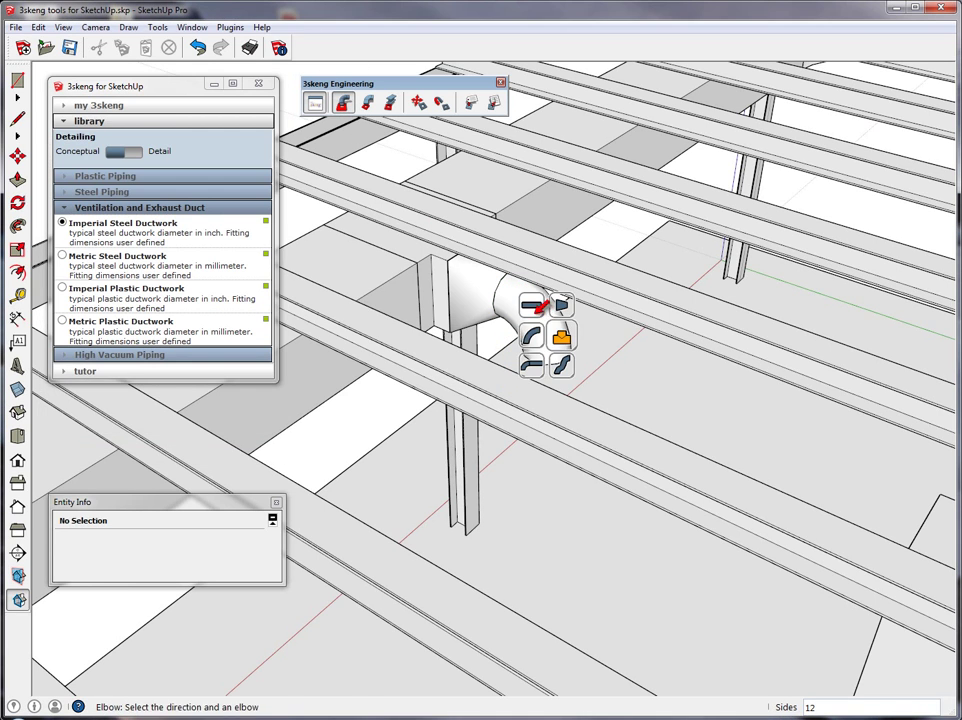
{"action": "left_click", "coordinate": [548, 378]}
{"action": "middle_click_drag", "start_coordinate": [545, 466], "coordinate": [541, 363]}
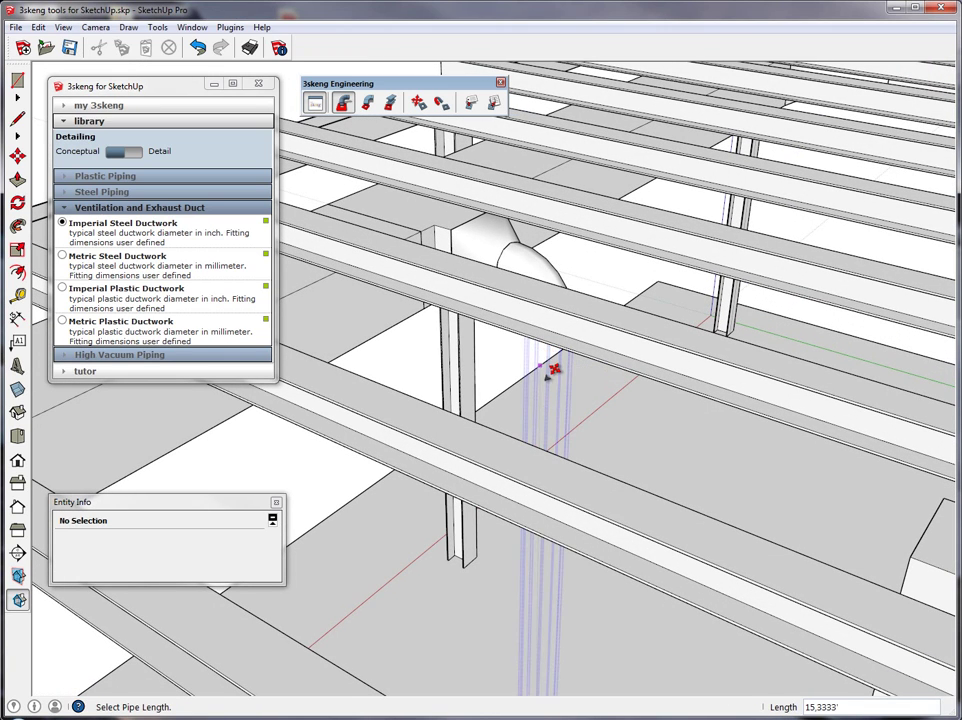
{"action": "type", "text": "3"}
{"action": "key", "text": "Return"}
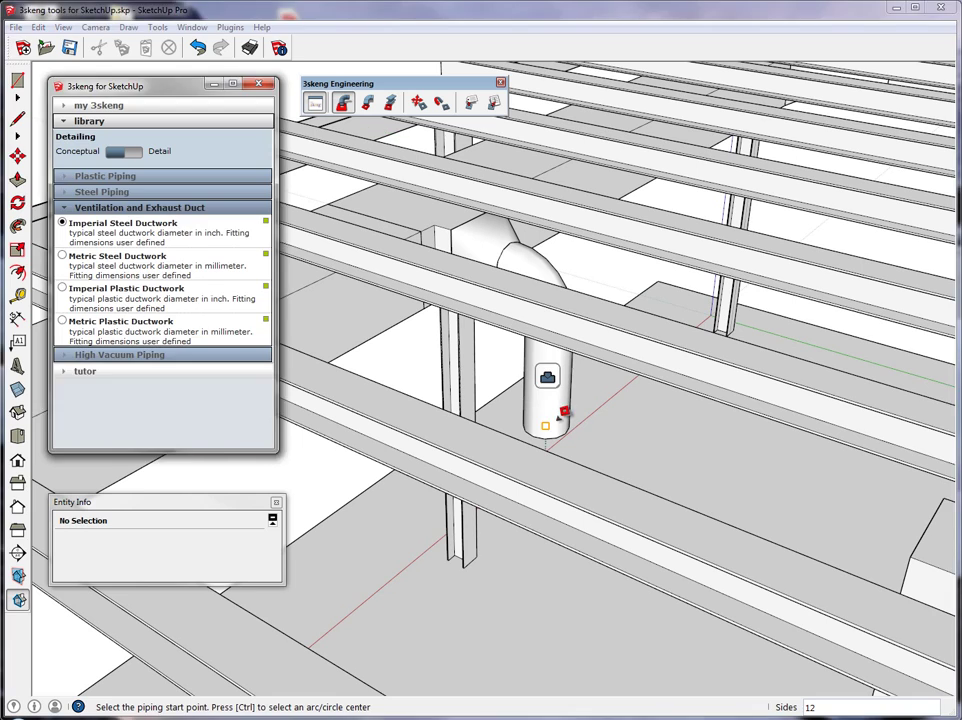
Step: Add a 90° elbow at the bottom of the vertical duct, rotated to 90° so it runs horizontally along the fume hood row
{"action": "left_click", "coordinate": [548, 424]}
{"action": "left_click", "coordinate": [530, 401]}
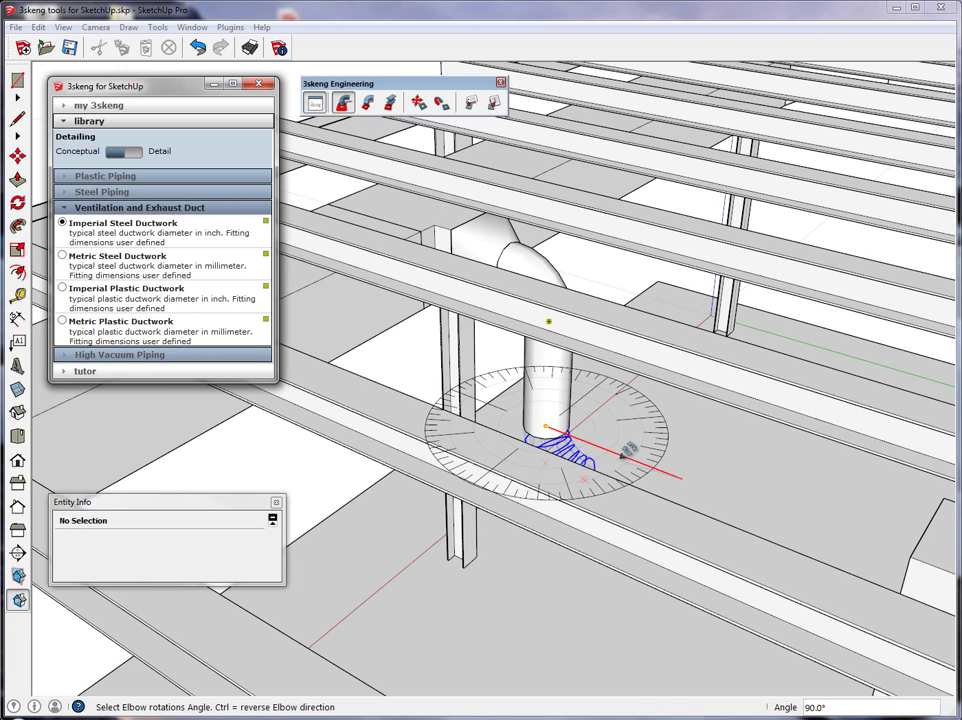
{"action": "left_click", "coordinate": [629, 448]}
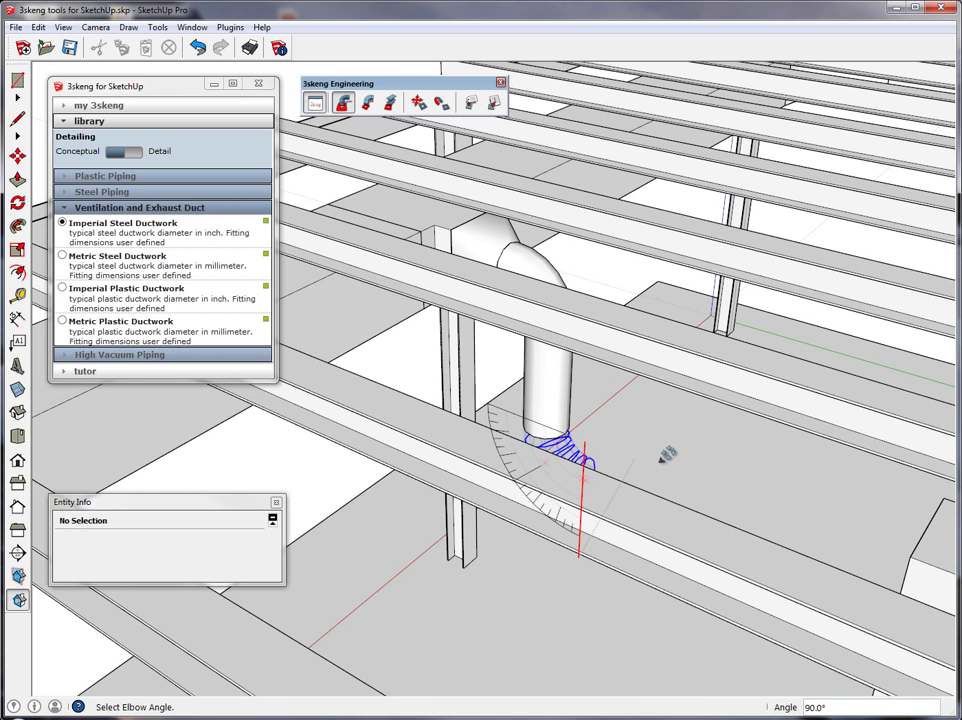
{"action": "left_click", "coordinate": [661, 455]}
{"action": "middle_click_drag", "start_coordinate": [656, 447], "coordinate": [590, 477]}
Step: Extend a 6 ft straight horizontal duct from the lower elbow
{"action": "left_click", "coordinate": [586, 488]}
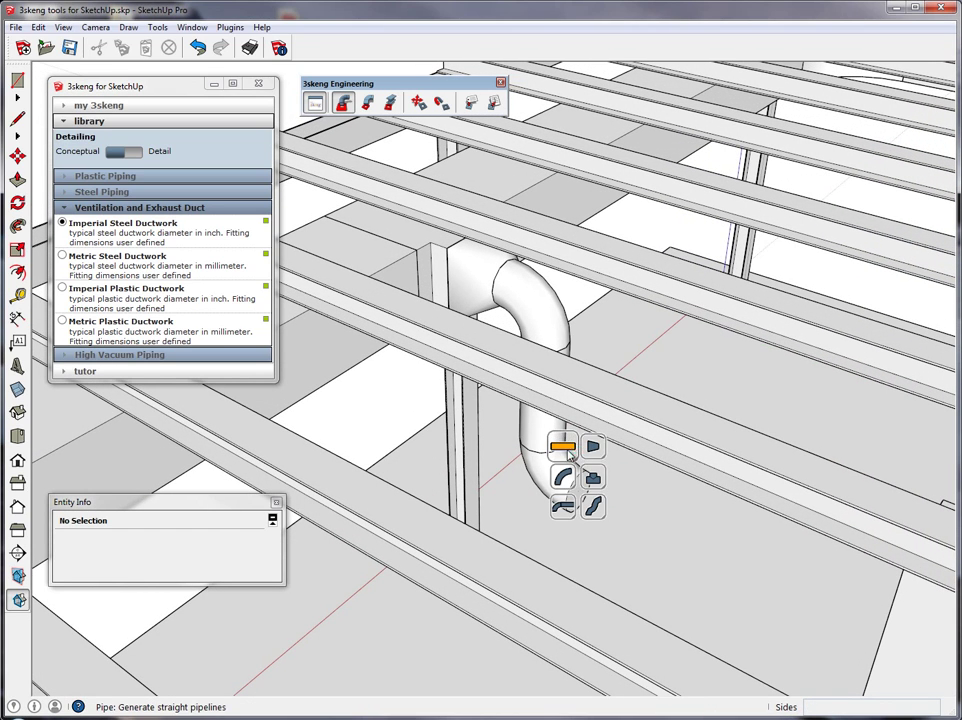
{"action": "left_click", "coordinate": [565, 473]}
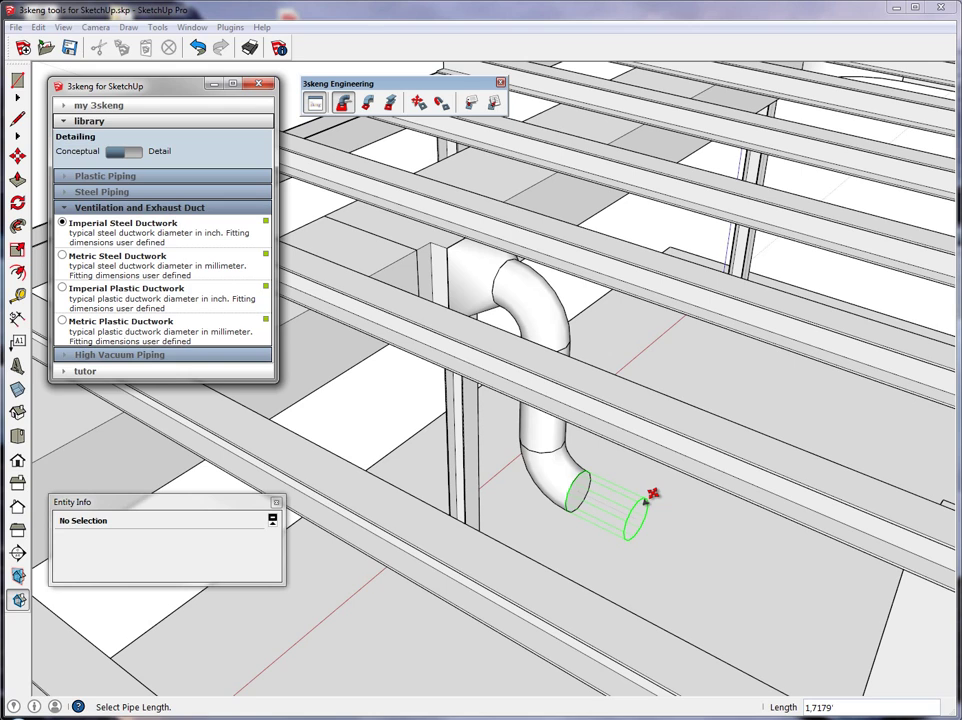
{"action": "type", "text": "6"}
{"action": "key", "text": "Return"}
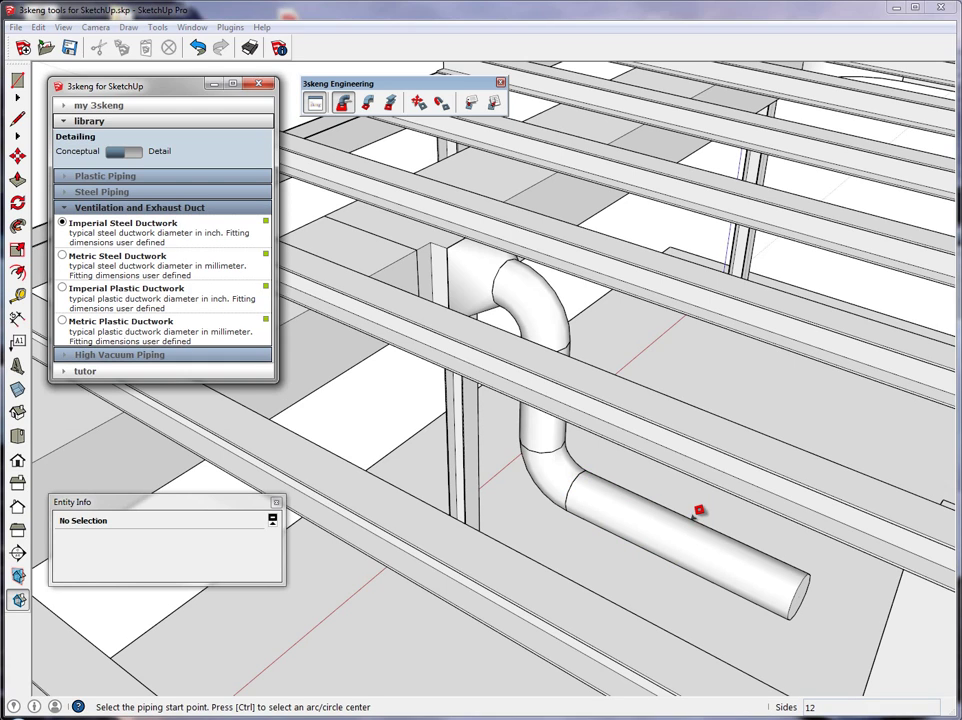
Step: Add a tee about 1.75 ft long at the horizontal duct's open end, its side branch matching the diameter of the Fume Hood's 6" stub
{"action": "left_click", "coordinate": [342, 101]}
{"action": "left_click", "coordinate": [800, 592]}
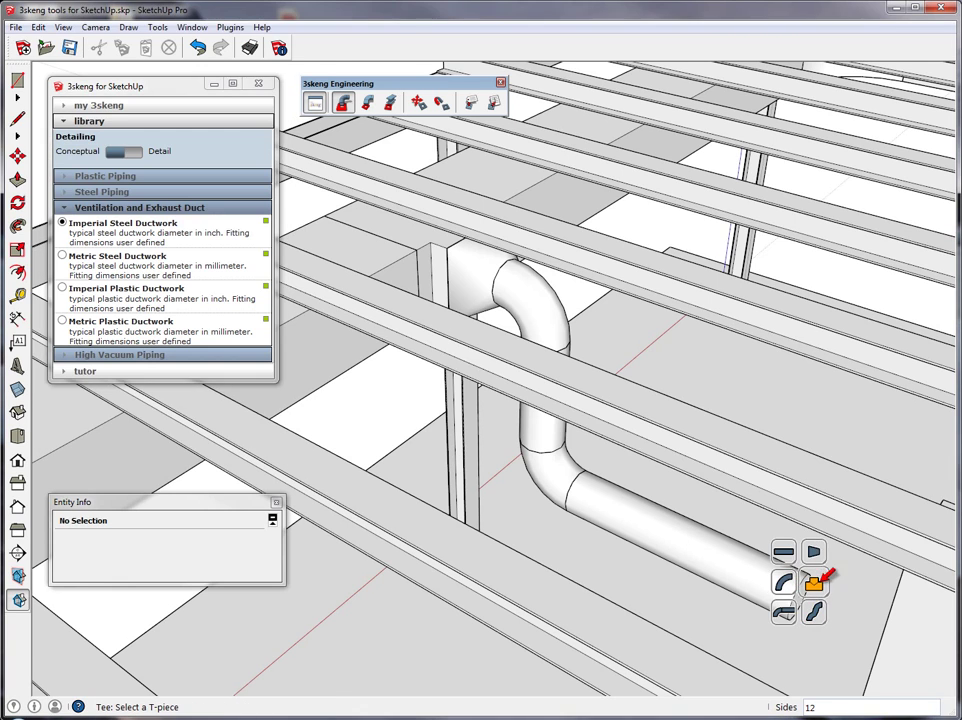
{"action": "left_click", "coordinate": [813, 582]}
{"action": "middle_click_drag", "start_coordinate": [827, 574], "coordinate": [683, 509]}
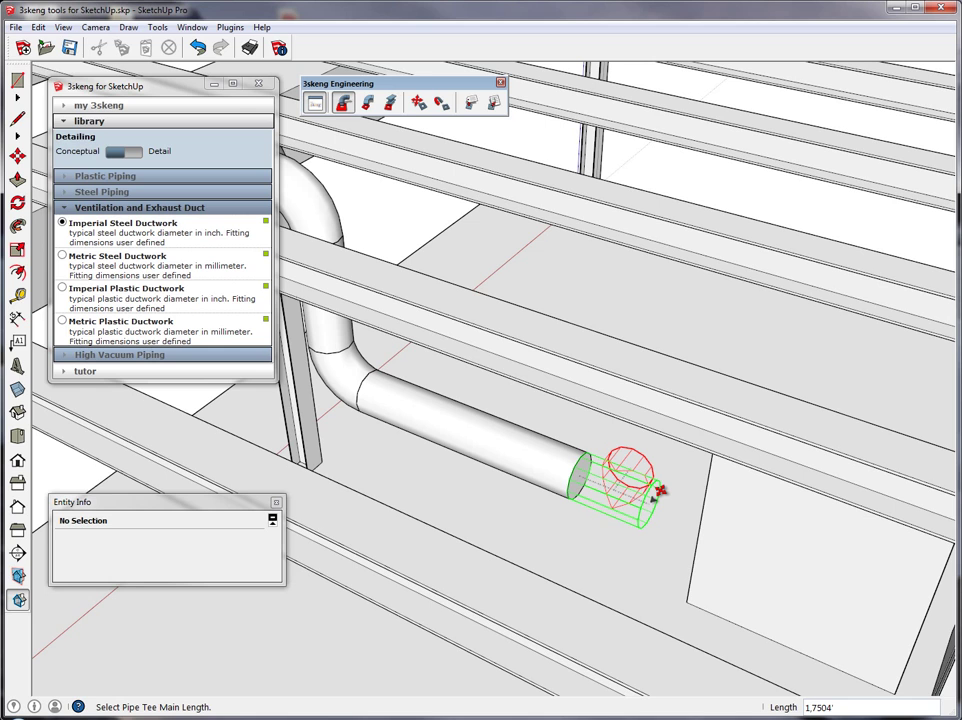
{"action": "left_click", "coordinate": [655, 497]}
{"action": "middle_click_drag", "start_coordinate": [636, 498], "coordinate": [556, 483]}
{"action": "left_click", "coordinate": [600, 463]}
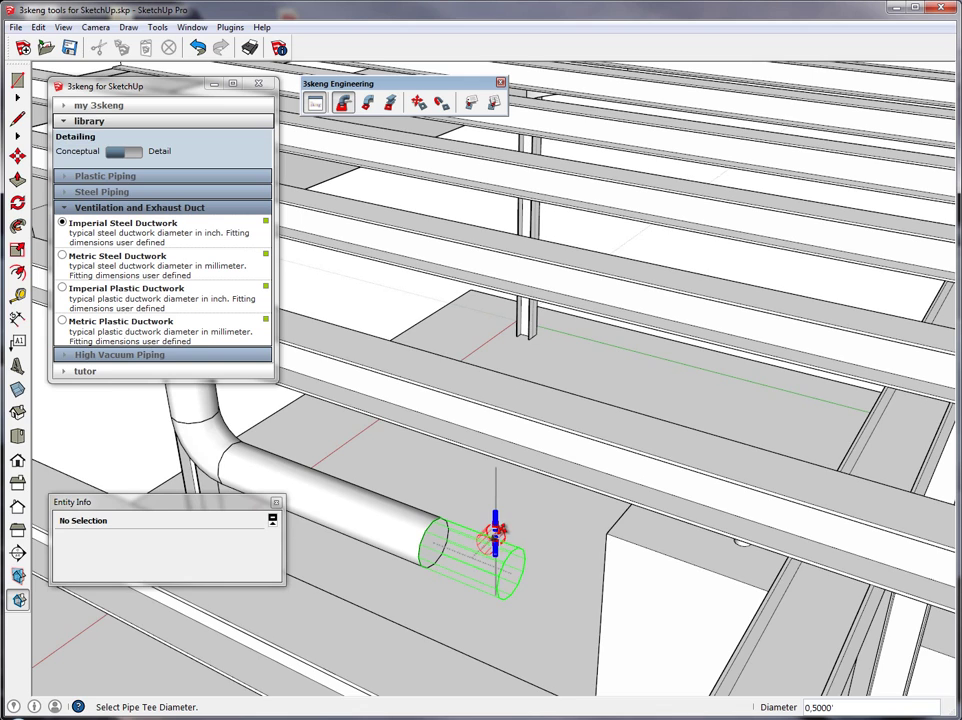
{"action": "scroll", "coordinate": [496, 534], "scroll_direction": "up", "scroll_amount": 3}
{"action": "scroll", "coordinate": [500, 533], "scroll_direction": "down", "scroll_amount": 1}
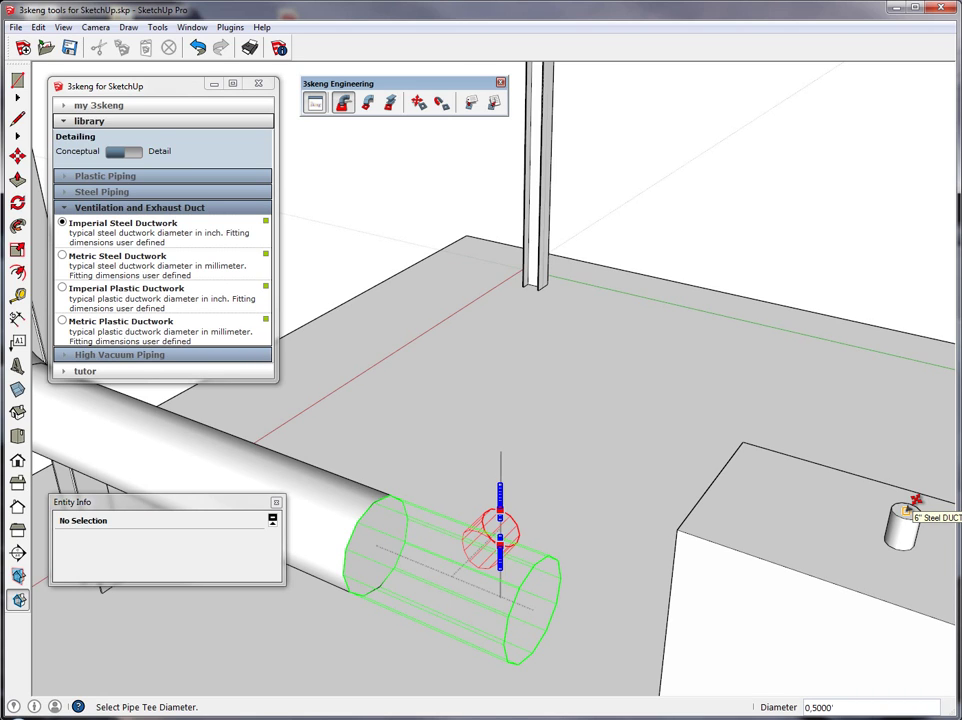
{"action": "left_click", "coordinate": [914, 500]}
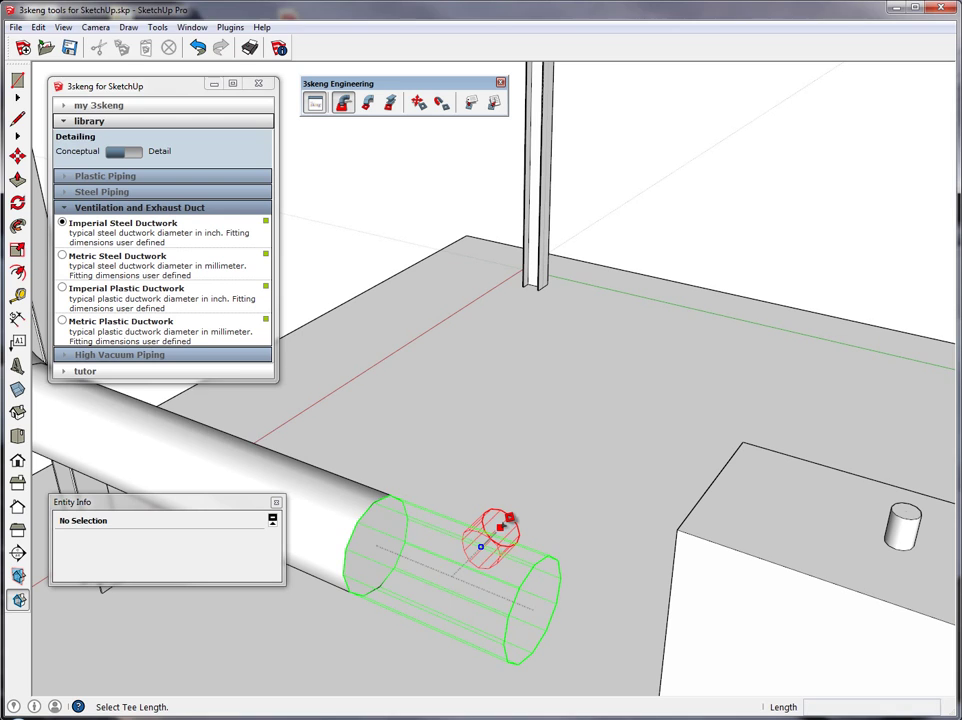
{"action": "left_click", "coordinate": [509, 518]}
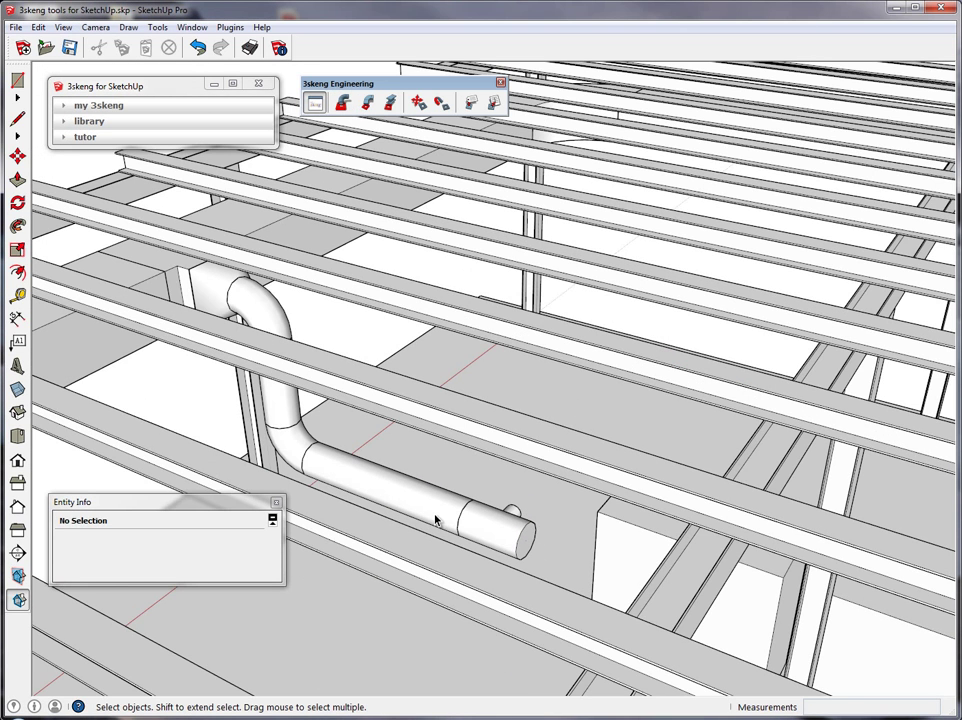
Step: Copy the horizontal duct and its tee, and connect the copy to the tee's open end by their pins
{"action": "left_click", "coordinate": [435, 519]}
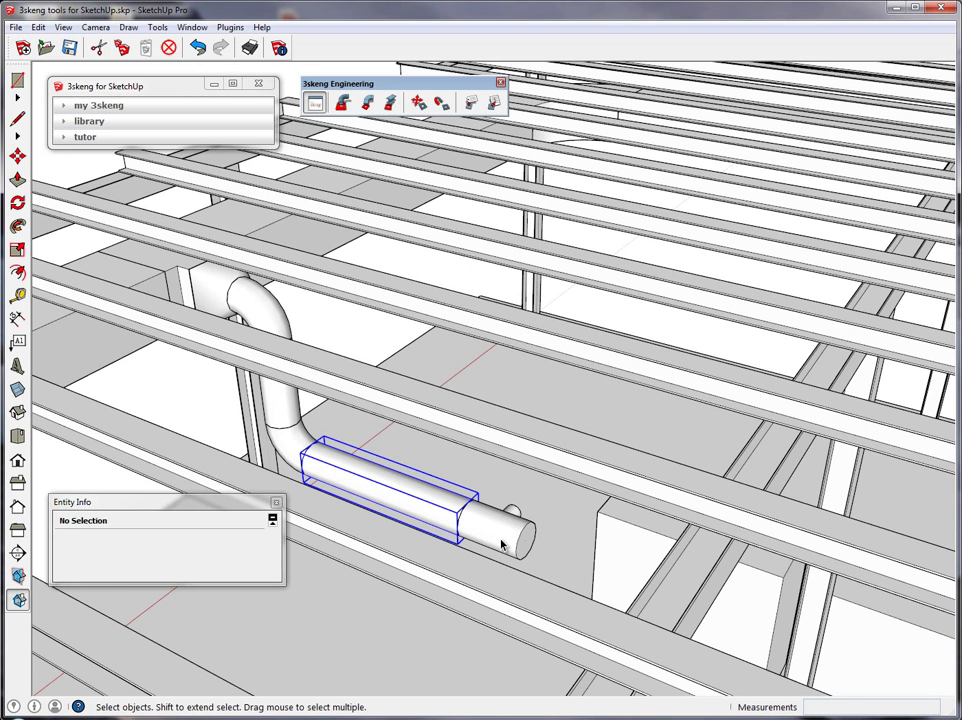
{"action": "left_click", "coordinate": [508, 532], "text": "shift"}
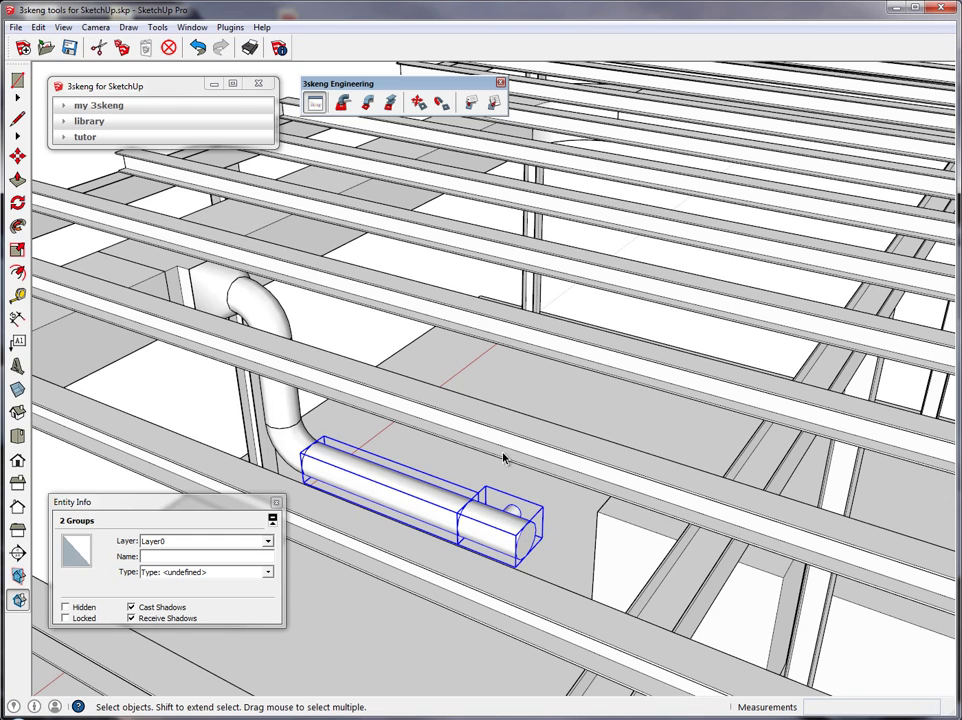
{"action": "left_click", "coordinate": [443, 102]}
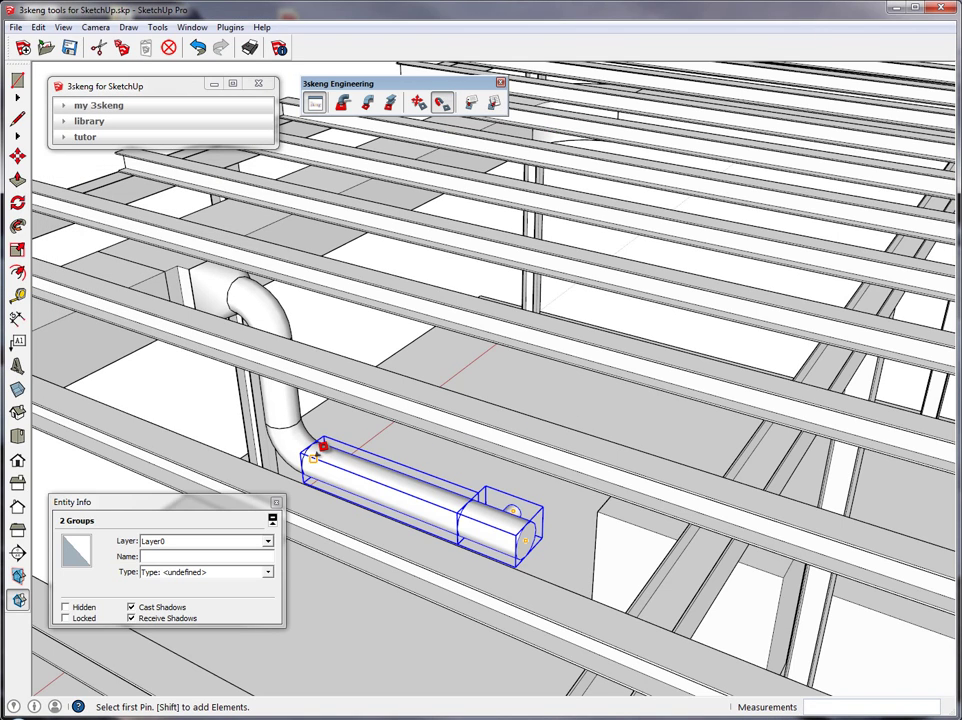
{"action": "left_click", "coordinate": [317, 451]}
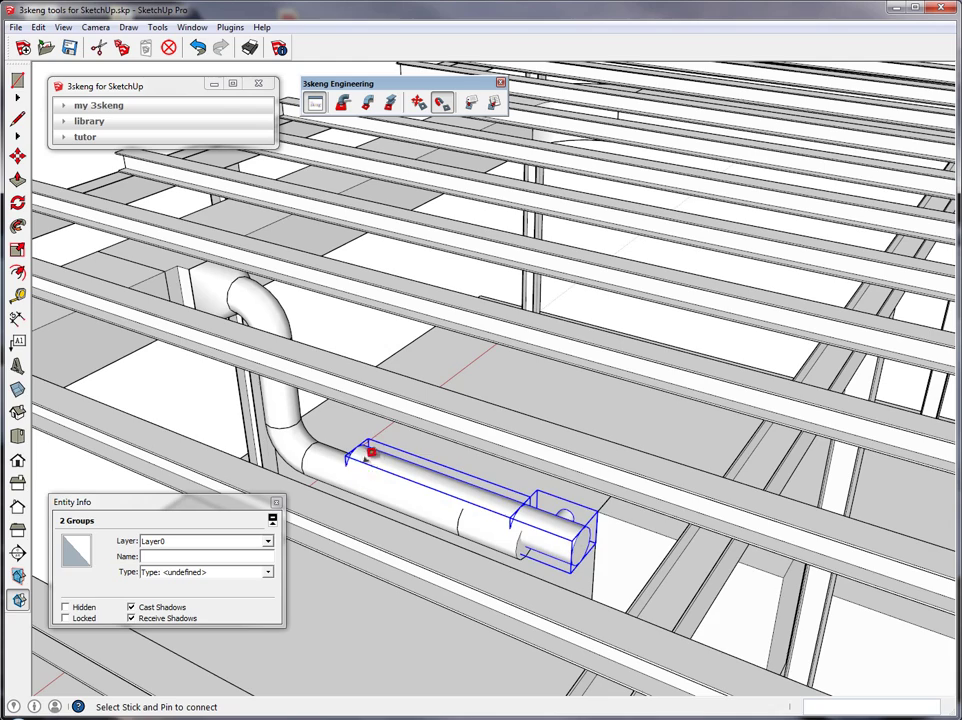
{"action": "left_click", "coordinate": [527, 532]}
{"action": "key", "text": "space"}
Step: Copy all four horizontal duct and tee segments, and connect the copy to the open end of the last tee
{"action": "scroll", "coordinate": [523, 527], "scroll_direction": "down", "scroll_amount": 3}
{"action": "left_click", "coordinate": [522, 534]}
{"action": "middle_click_drag", "start_coordinate": [522, 534], "coordinate": [440, 506]}
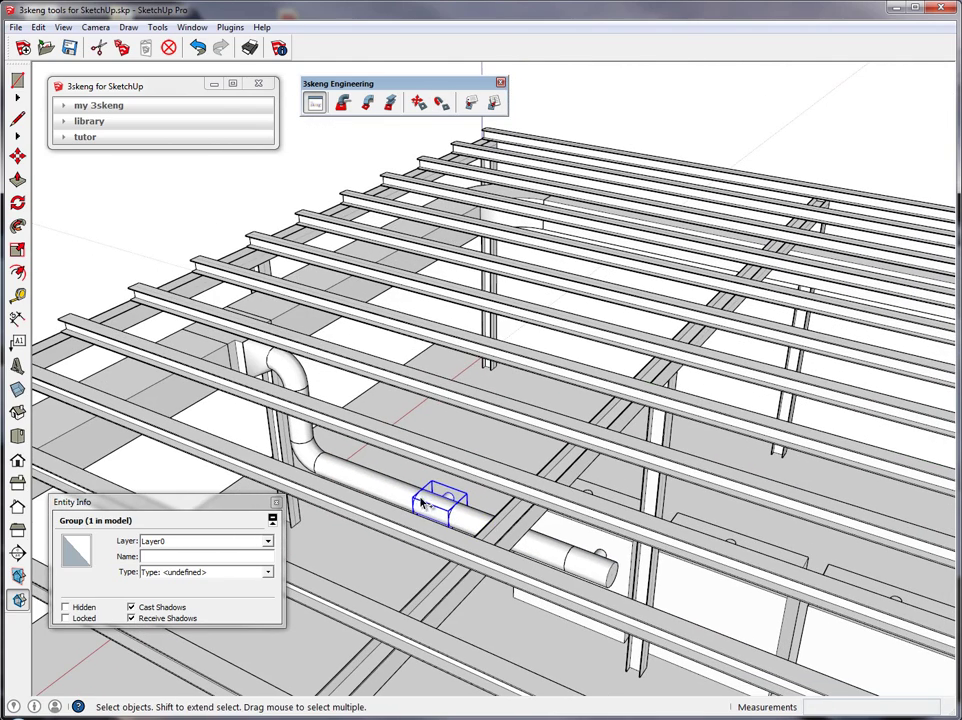
{"action": "left_click", "coordinate": [441, 102]}
{"action": "left_click", "coordinate": [322, 462]}
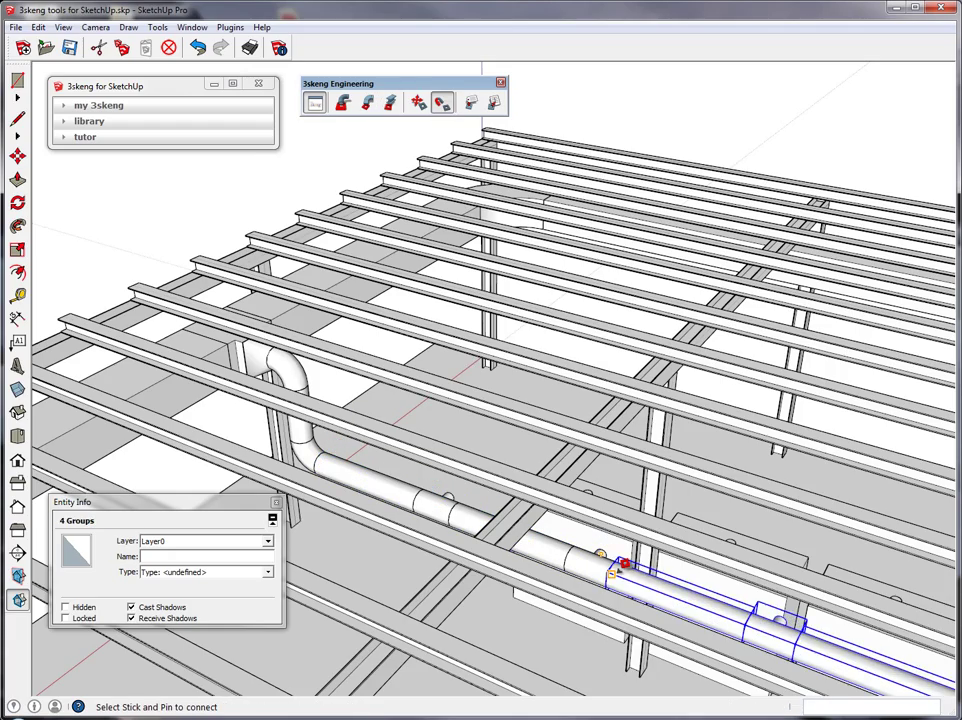
{"action": "left_click", "coordinate": [612, 574]}
{"action": "key", "text": "space"}
Step: Run a straight vertical duct up from the stub of the Fume Hood nearest the drop, stopping just below the main duct
{"action": "scroll", "coordinate": [621, 566], "scroll_direction": "down", "scroll_amount": 3}
{"action": "middle_click_drag", "start_coordinate": [676, 560], "coordinate": [518, 581]}
{"action": "middle_click_drag", "start_coordinate": [662, 538], "coordinate": [530, 392]}
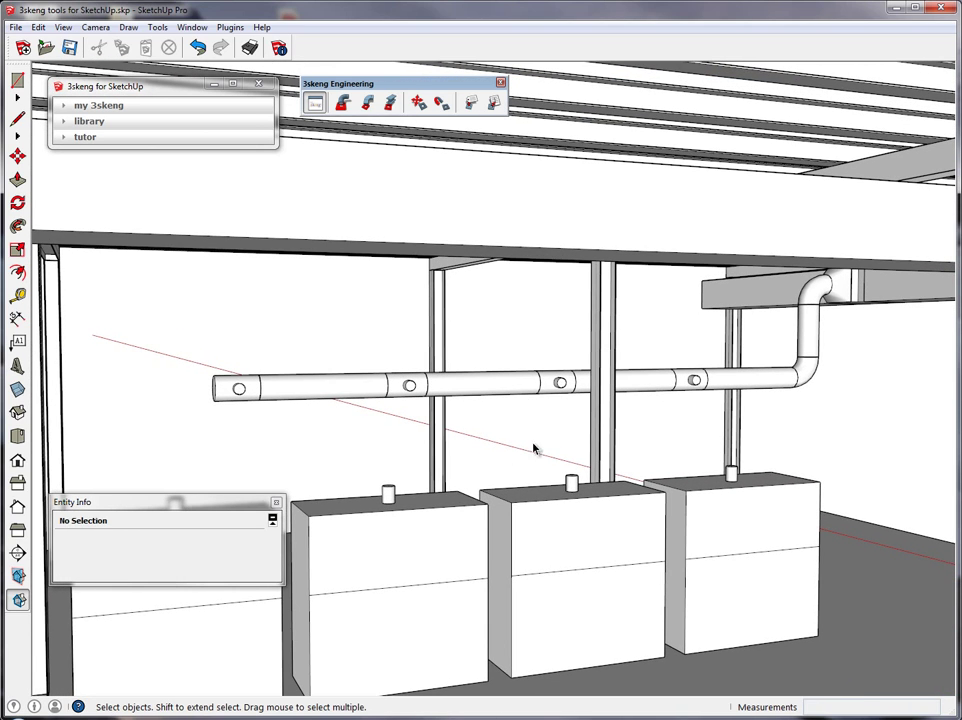
{"action": "scroll", "coordinate": [747, 380], "scroll_direction": "up", "scroll_amount": 3}
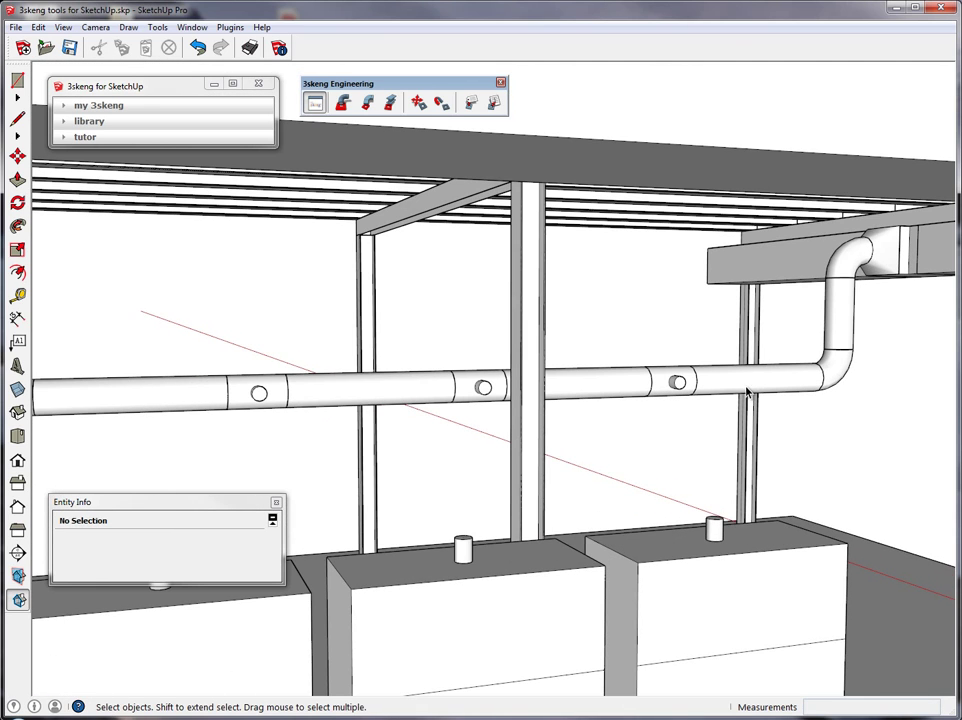
{"action": "left_click", "coordinate": [343, 101]}
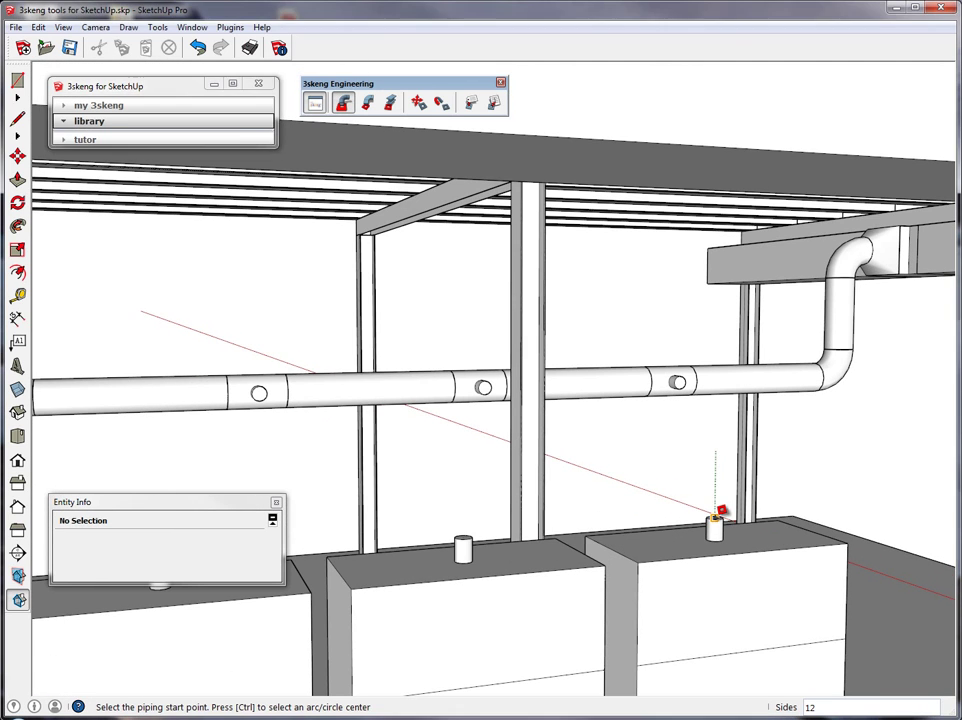
{"action": "left_click", "coordinate": [716, 517]}
{"action": "left_click", "coordinate": [698, 467]}
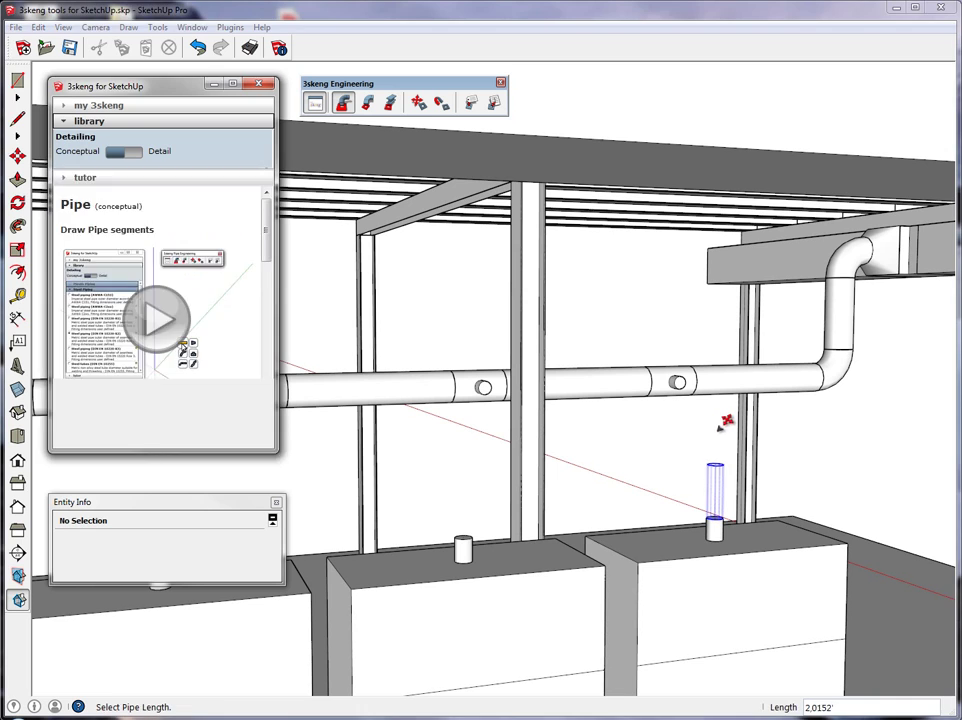
{"action": "left_click", "coordinate": [716, 430]}
Step: Add an elbow on top of the Fume Hood riser, turned parallel to the main duct
{"action": "middle_click_drag", "start_coordinate": [710, 447], "coordinate": [665, 420]}
{"action": "left_click", "coordinate": [656, 430]}
{"action": "left_click", "coordinate": [642, 410]}
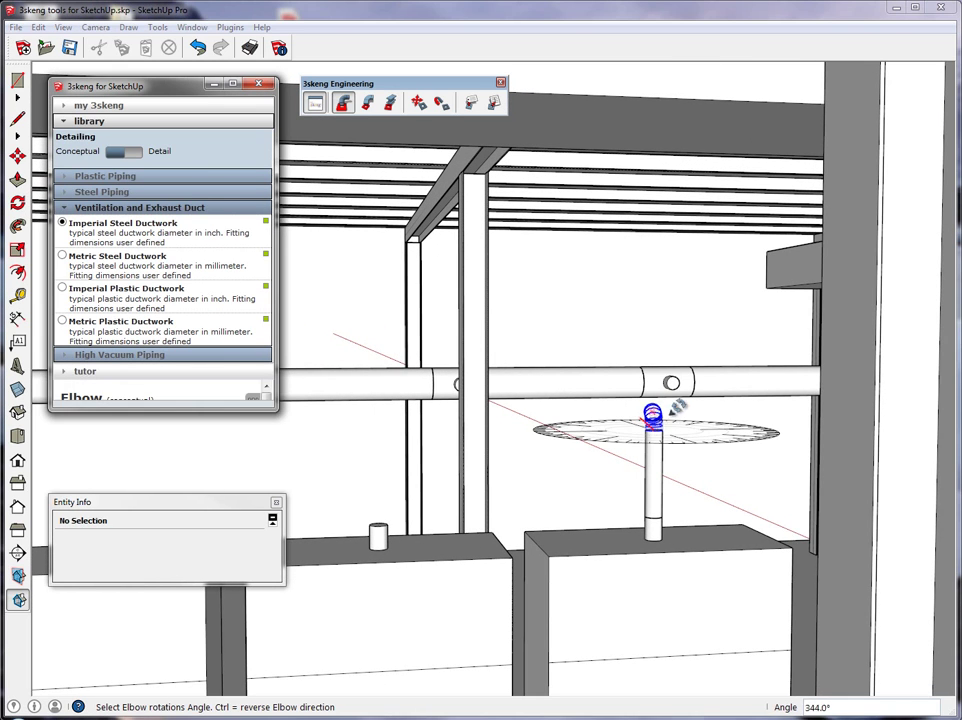
{"action": "left_click", "coordinate": [730, 420]}
{"action": "left_click", "coordinate": [750, 414]}
{"action": "left_click", "coordinate": [681, 417]}
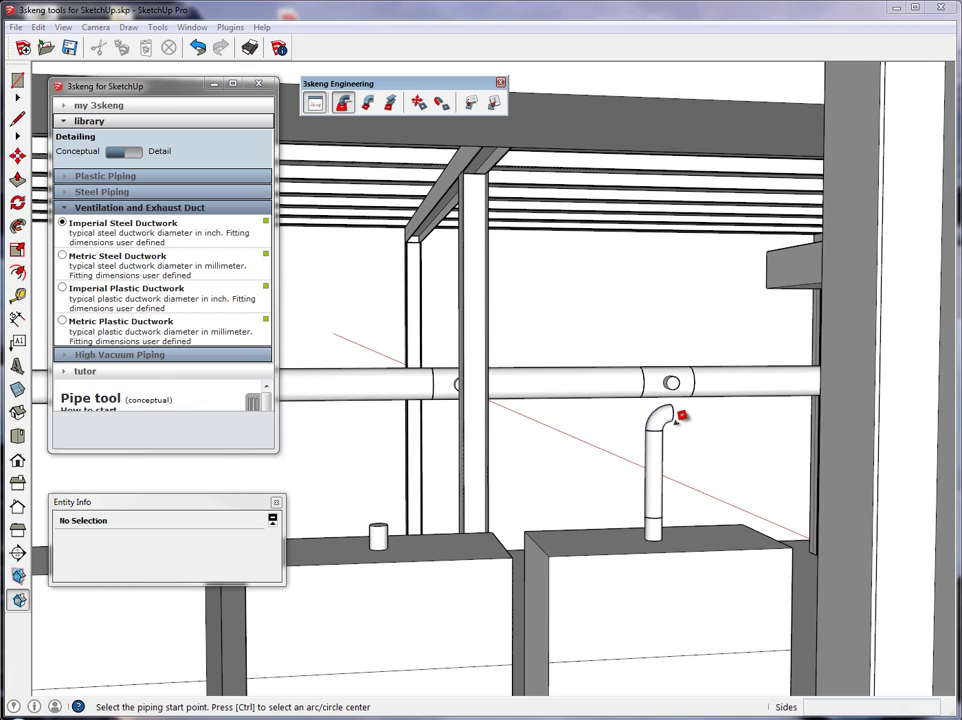
Step: Move the elbow on the first Fume Hood riser vertically, level with the tee's branch pin on the main duct
{"action": "left_click", "coordinate": [419, 102]}
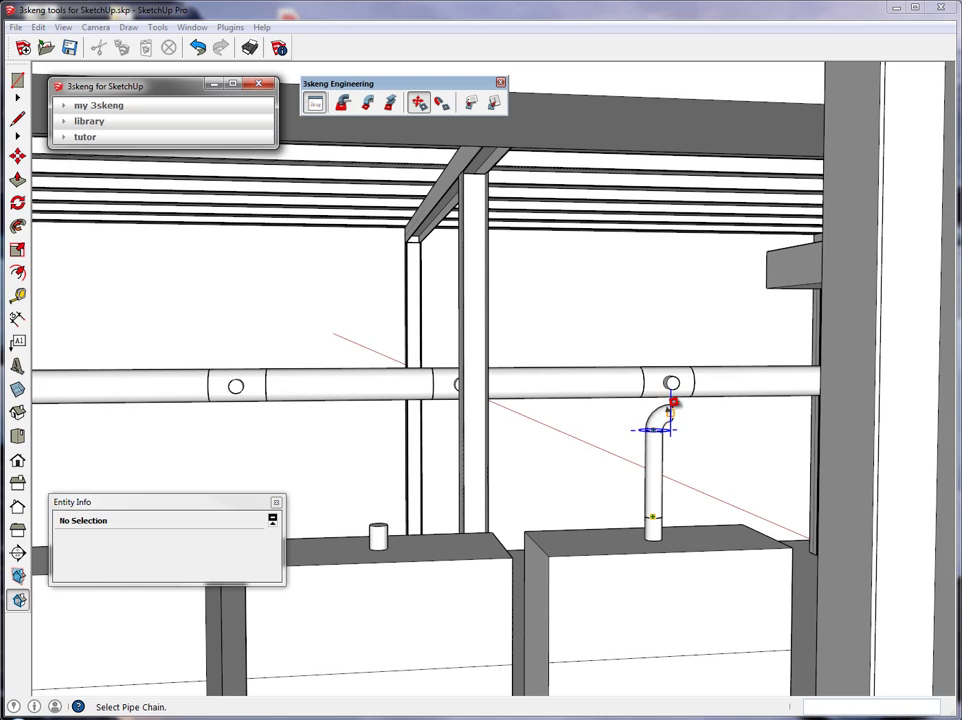
{"action": "left_click", "coordinate": [672, 397]}
{"action": "left_click", "coordinate": [678, 326]}
{"action": "scroll", "coordinate": [670, 384], "scroll_direction": "up", "scroll_amount": 3}
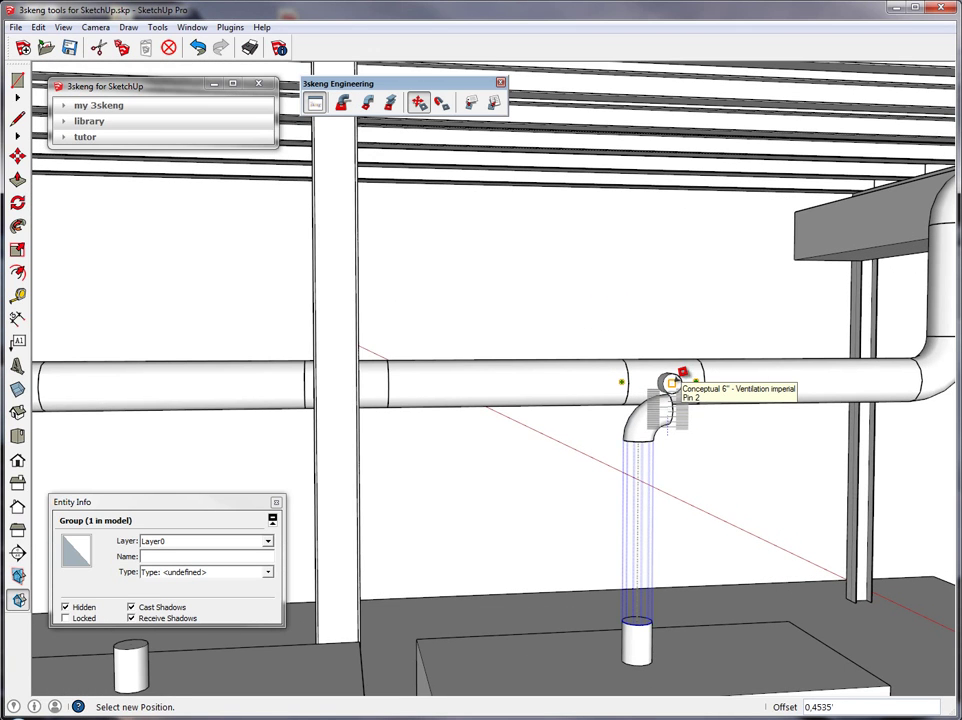
{"action": "left_click", "coordinate": [670, 384]}
Step: Run a short horizontal duct from the riser elbow parallel to the main duct, and add an elbow at its end turned toward the main duct
{"action": "left_click", "coordinate": [343, 102]}
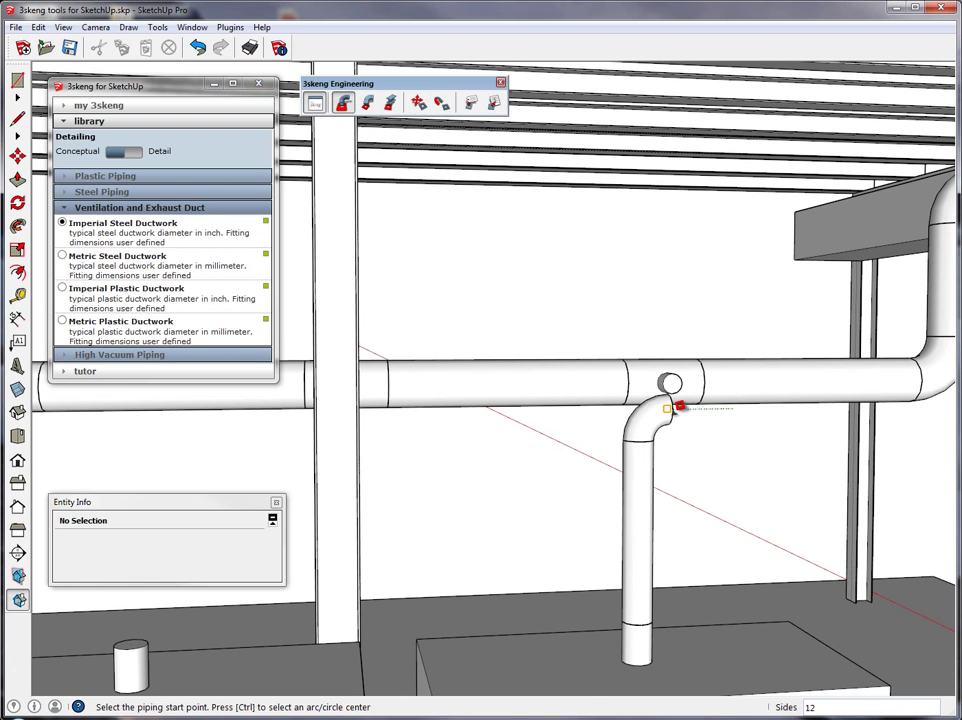
{"action": "left_click", "coordinate": [672, 413]}
{"action": "left_click", "coordinate": [651, 391]}
{"action": "left_click", "coordinate": [736, 408]}
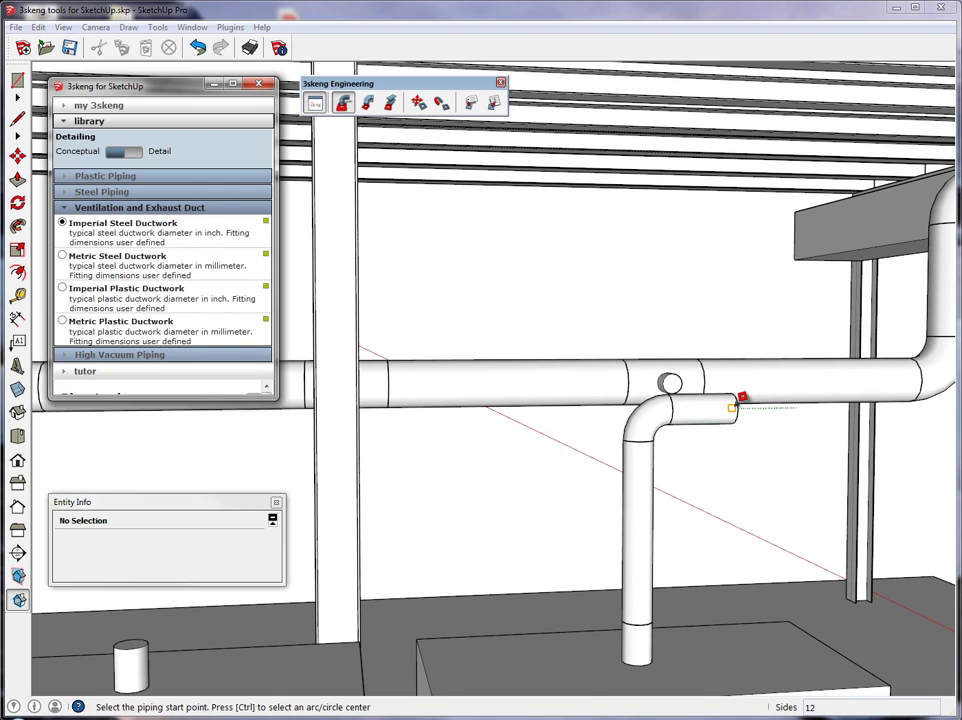
{"action": "left_click", "coordinate": [711, 396]}
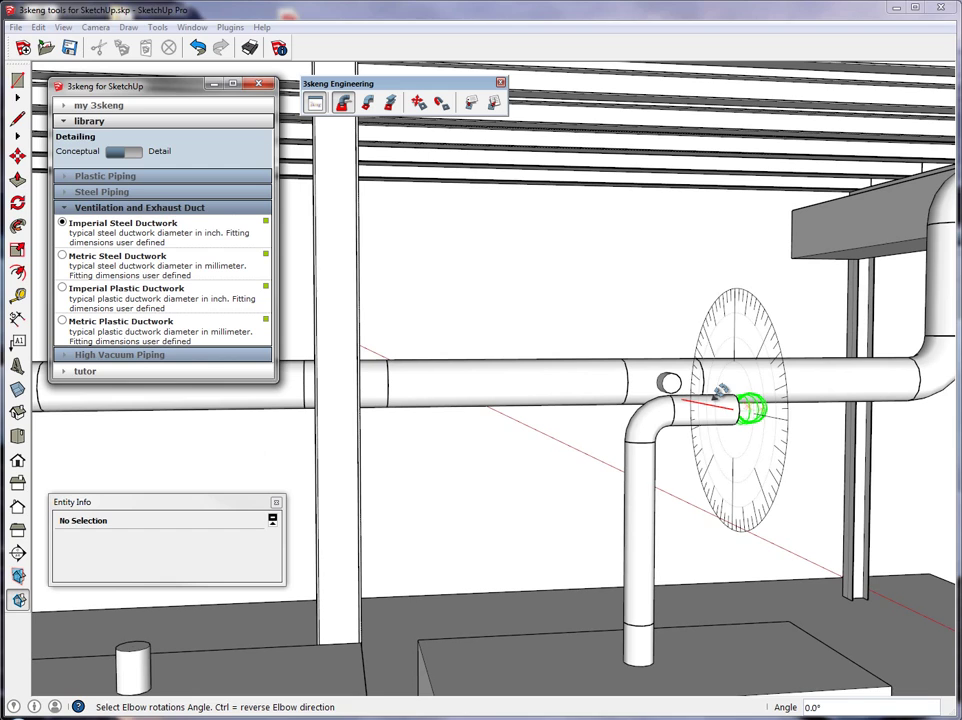
{"action": "left_click", "coordinate": [722, 393]}
{"action": "left_click", "coordinate": [775, 380]}
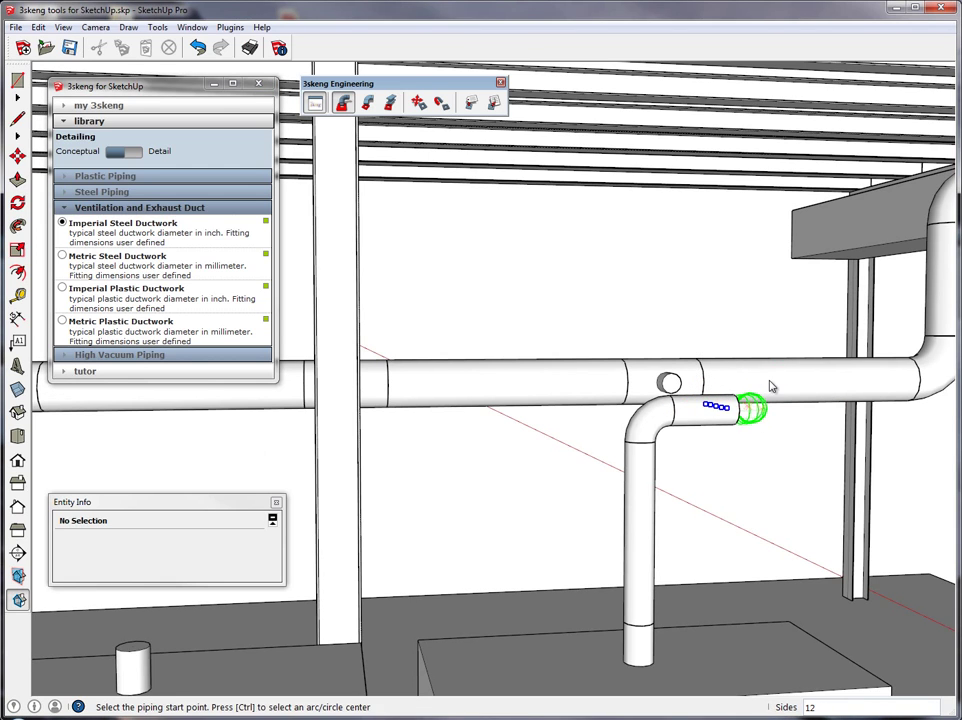
Step: Move the end elbow along the horizontal duct, aligning its open end with the tee's branch pin
{"action": "left_click", "coordinate": [419, 103]}
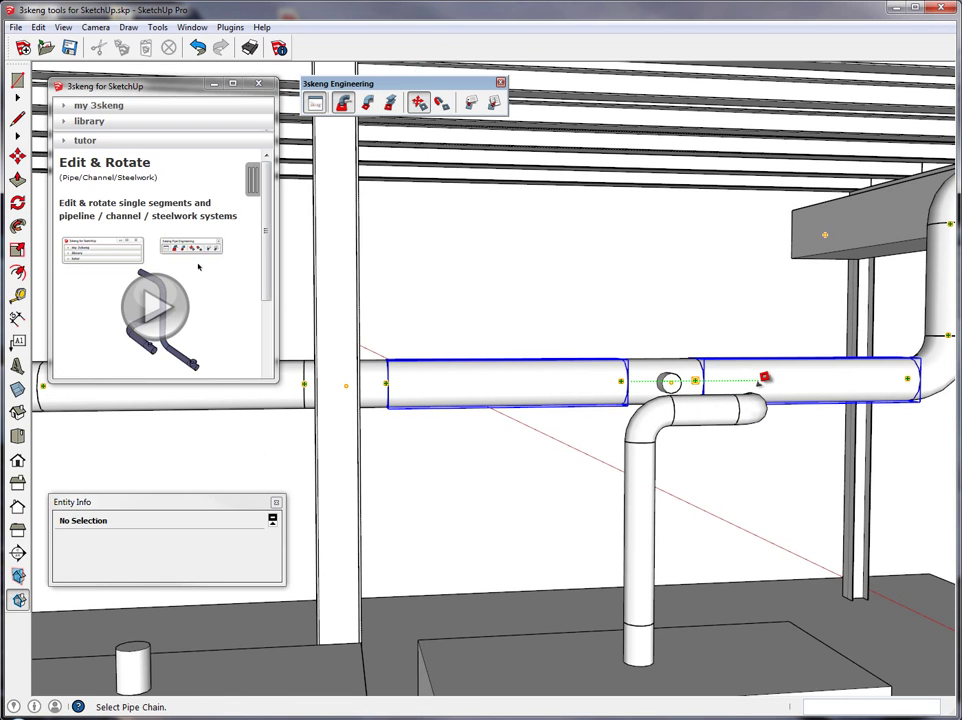
{"action": "left_click", "coordinate": [745, 405]}
{"action": "left_click", "coordinate": [613, 390]}
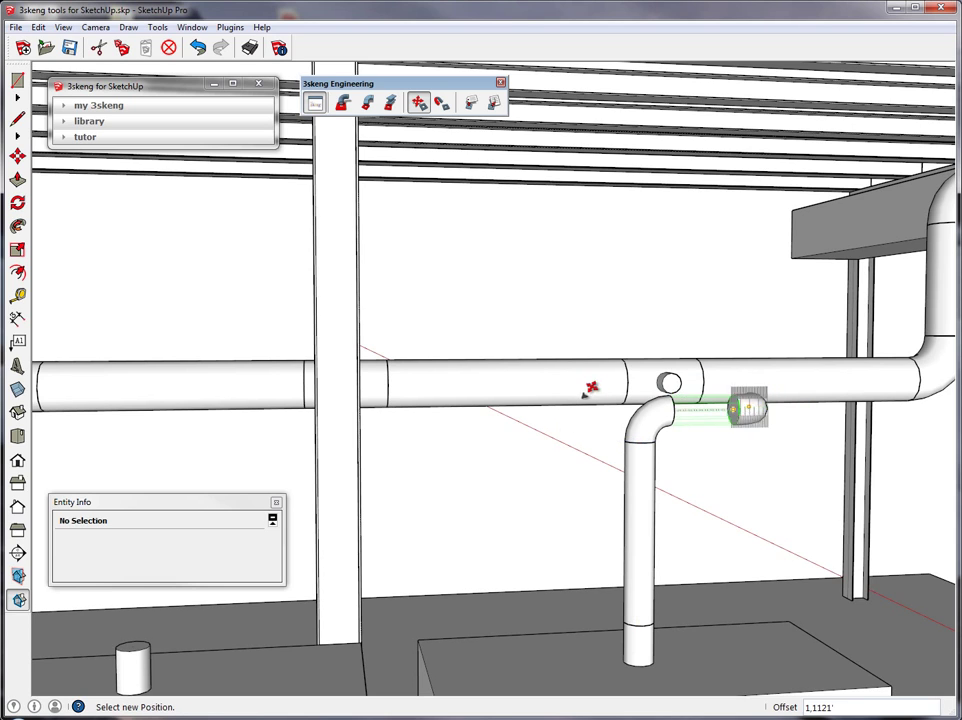
{"action": "left_click", "coordinate": [670, 383]}
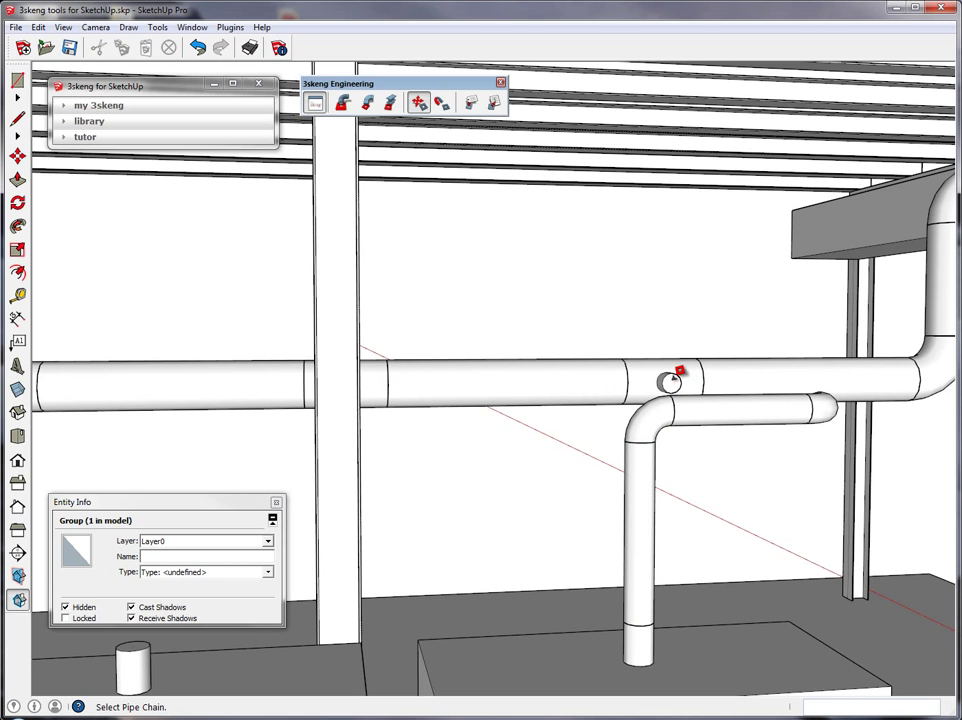
Step: Connect the end elbow to the tee's branch on the main duct with a straight duct
{"action": "left_click", "coordinate": [343, 103]}
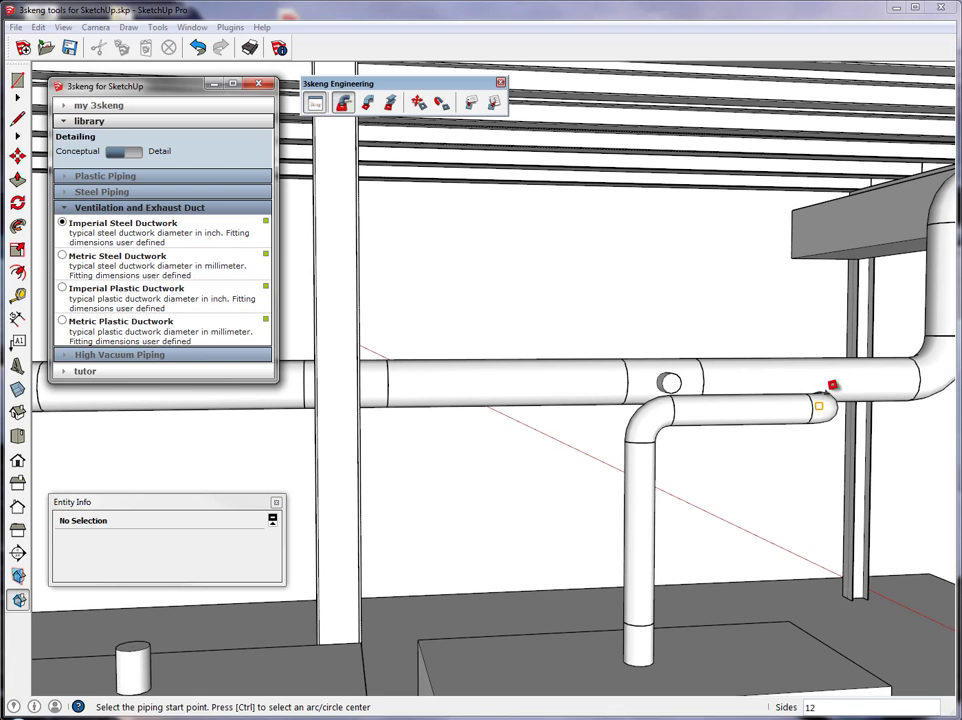
{"action": "left_click", "coordinate": [824, 397]}
{"action": "left_click", "coordinate": [803, 364]}
{"action": "middle_click_drag", "start_coordinate": [756, 376], "coordinate": [745, 397]}
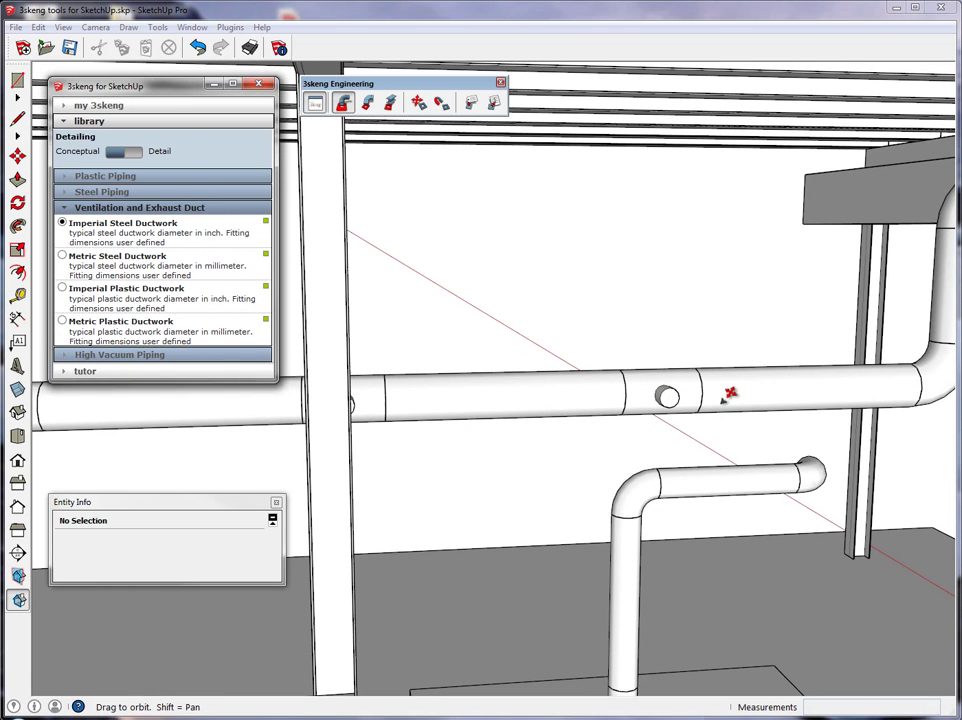
{"action": "left_click", "coordinate": [680, 390]}
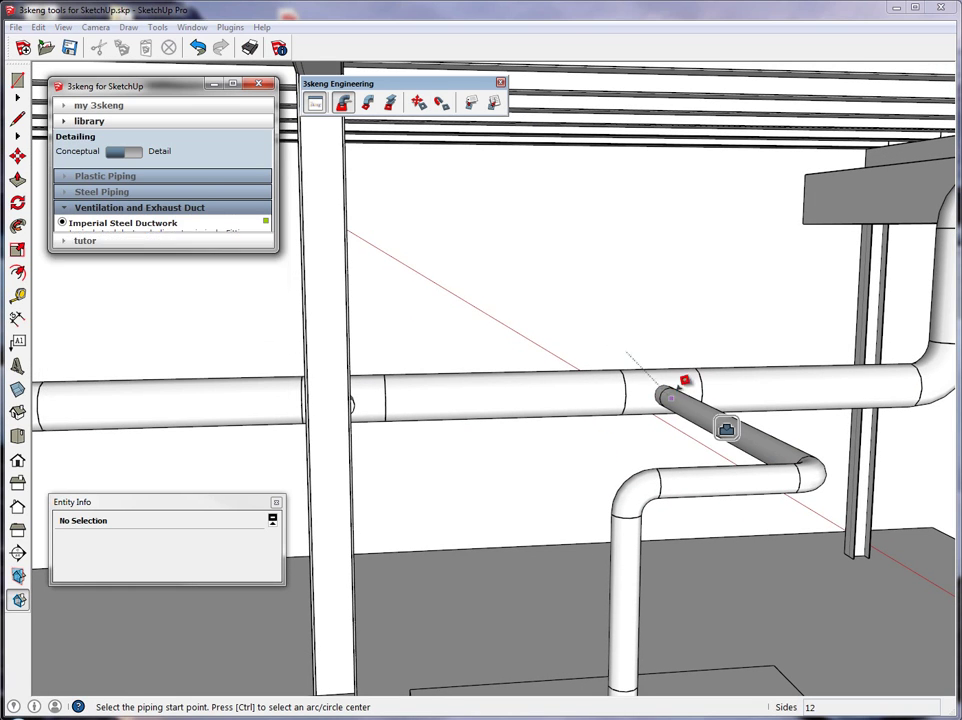
{"action": "key", "text": "space"}
Step: Add an elbow-pipe riser on the third Fume Hood's stub, elbow rotated to 270° parallel to the main duct and level with the tee's branch
{"action": "middle_click_drag", "start_coordinate": [612, 483], "coordinate": [735, 437]}
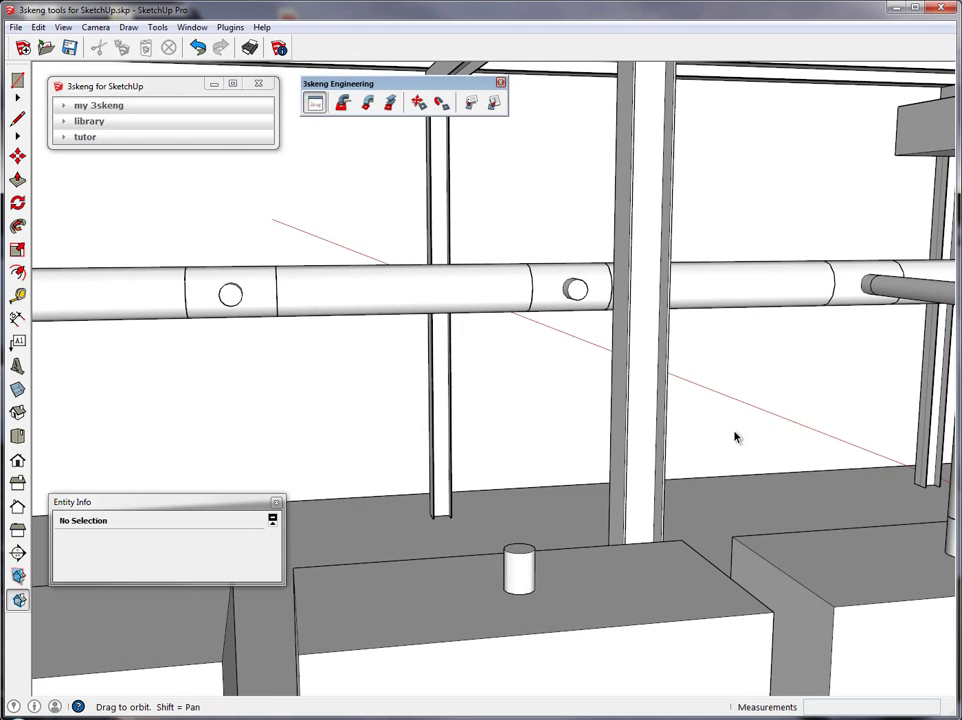
{"action": "left_click", "coordinate": [342, 102]}
{"action": "middle_click_drag", "start_coordinate": [492, 429], "coordinate": [616, 498]}
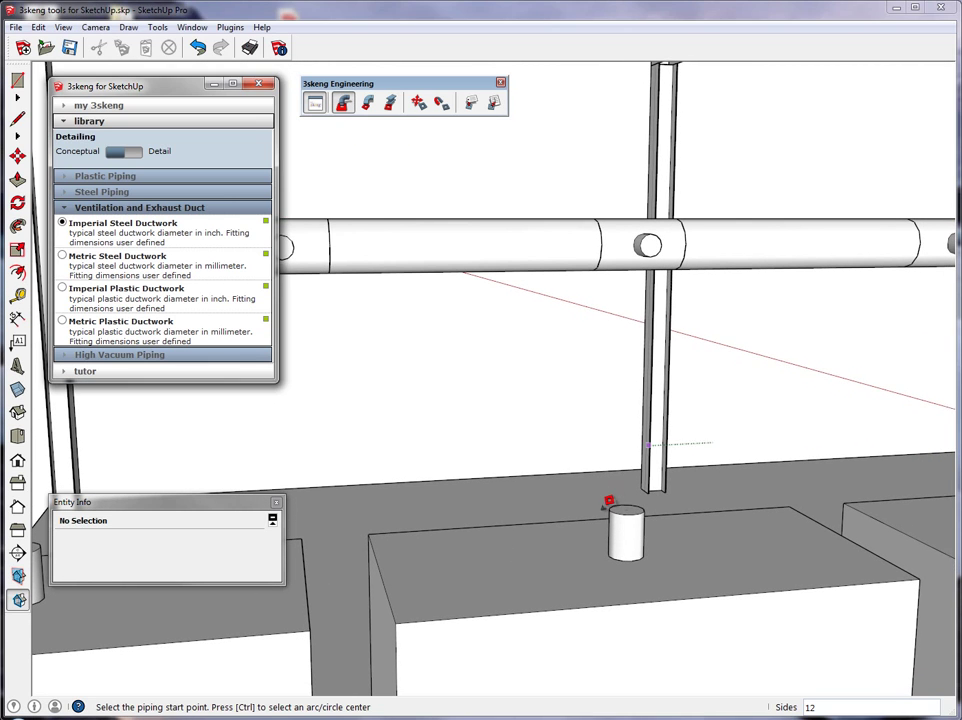
{"action": "left_click", "coordinate": [632, 505]}
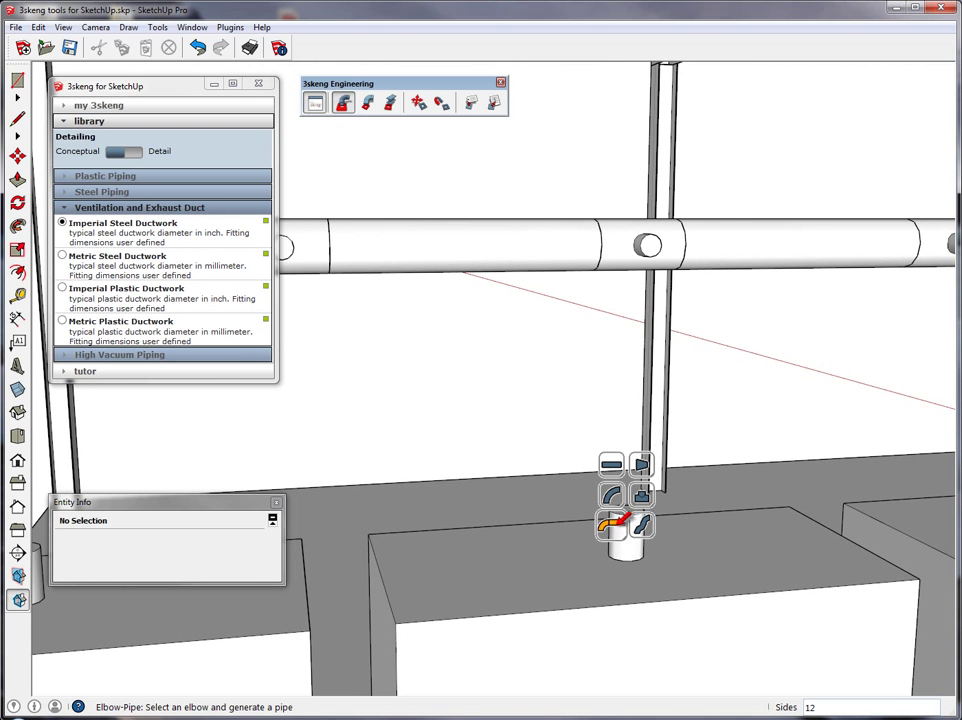
{"action": "left_click", "coordinate": [614, 531]}
{"action": "left_click", "coordinate": [625, 512]}
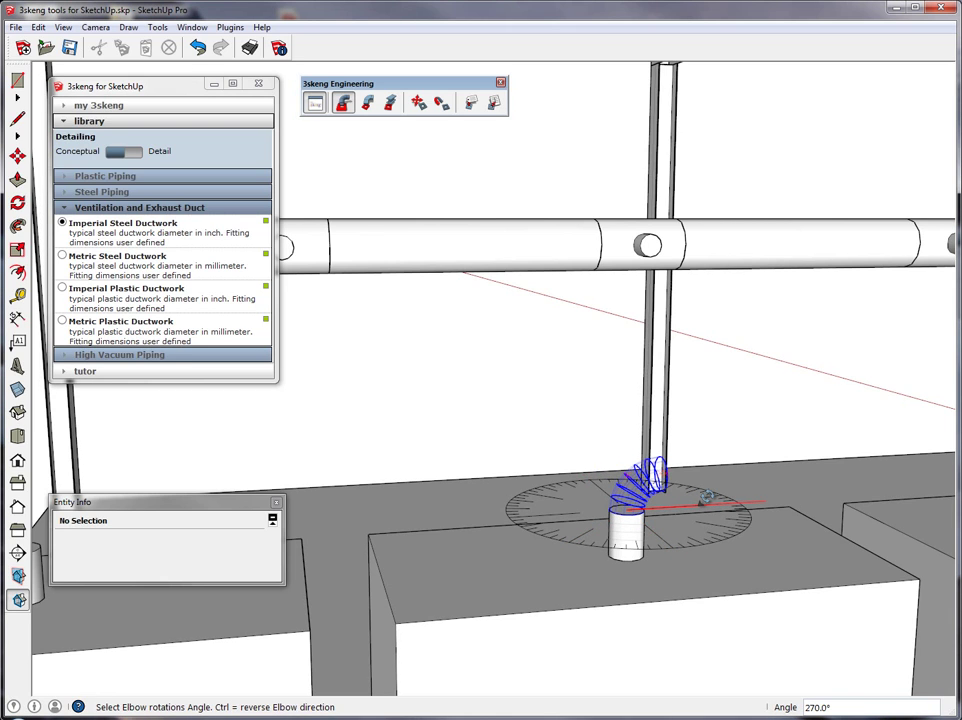
{"action": "left_click", "coordinate": [709, 495]}
{"action": "left_click", "coordinate": [737, 398]}
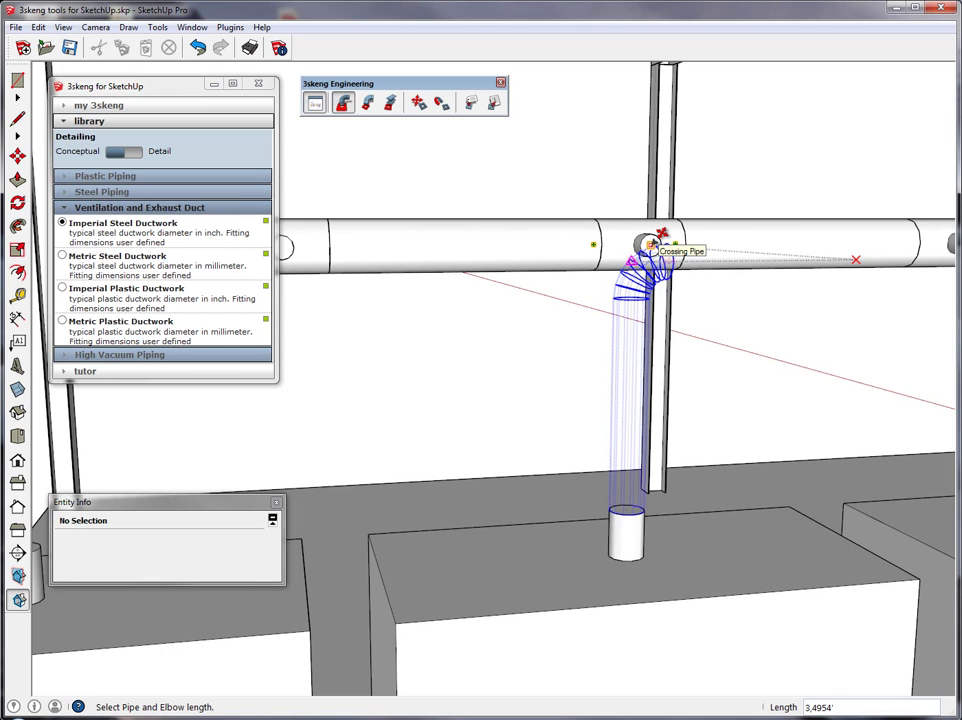
{"action": "left_click", "coordinate": [652, 244]}
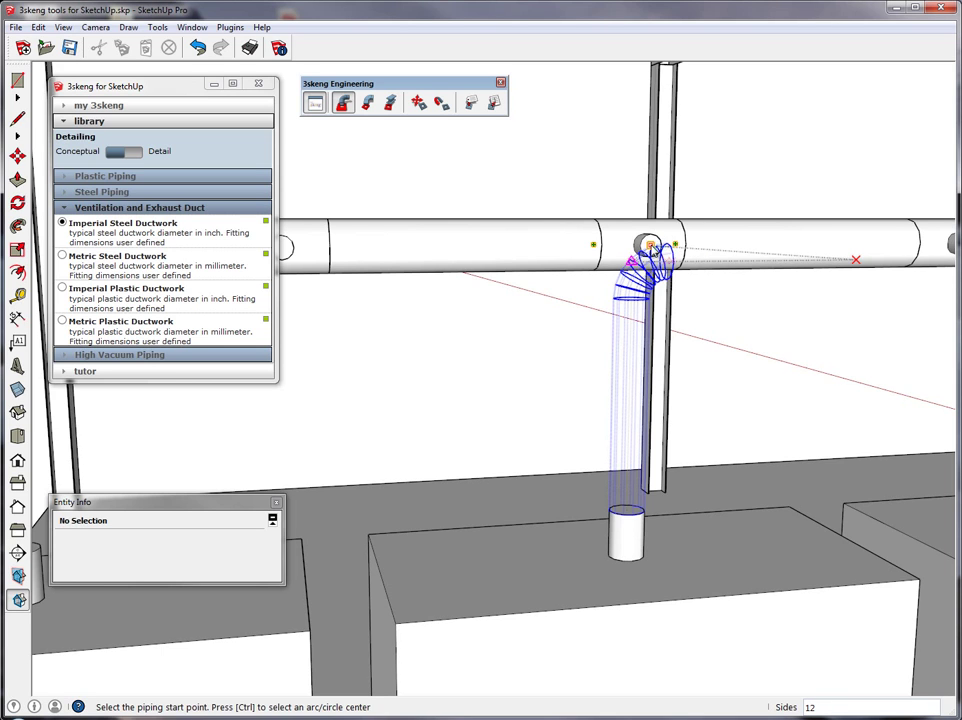
Step: Add a horizontal elbow-pipe from the third hood's riser elbow, with its end elbow turned toward and aligned with the tee's branch
{"action": "left_click", "coordinate": [667, 261]}
{"action": "left_click", "coordinate": [652, 281]}
{"action": "middle_click_drag", "start_coordinate": [655, 268], "coordinate": [648, 224]}
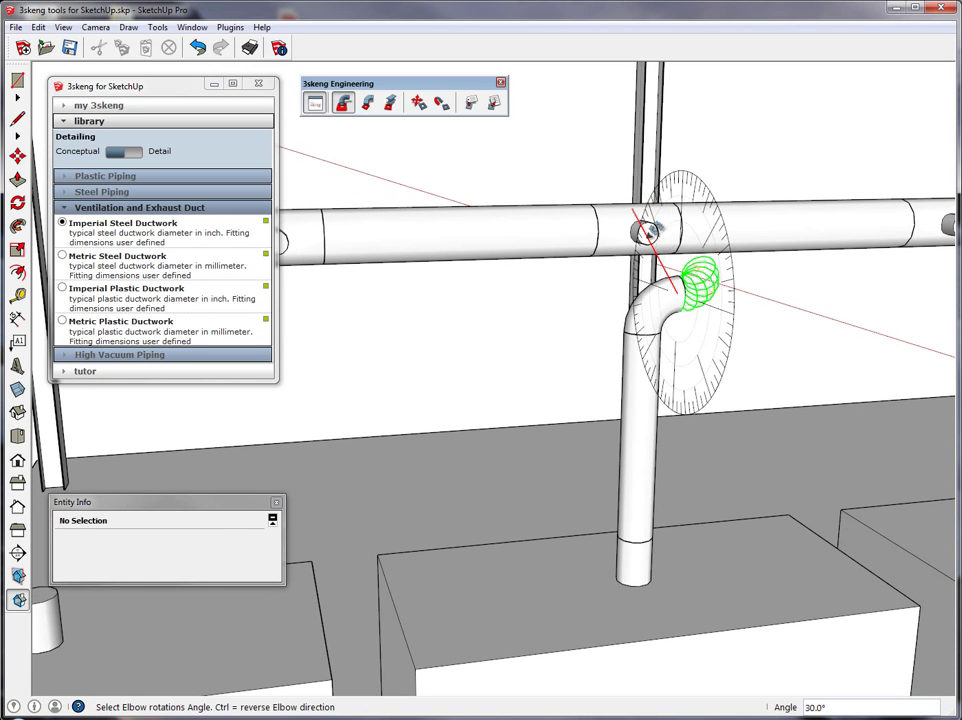
{"action": "left_click", "coordinate": [652, 234]}
{"action": "left_click", "coordinate": [646, 248]}
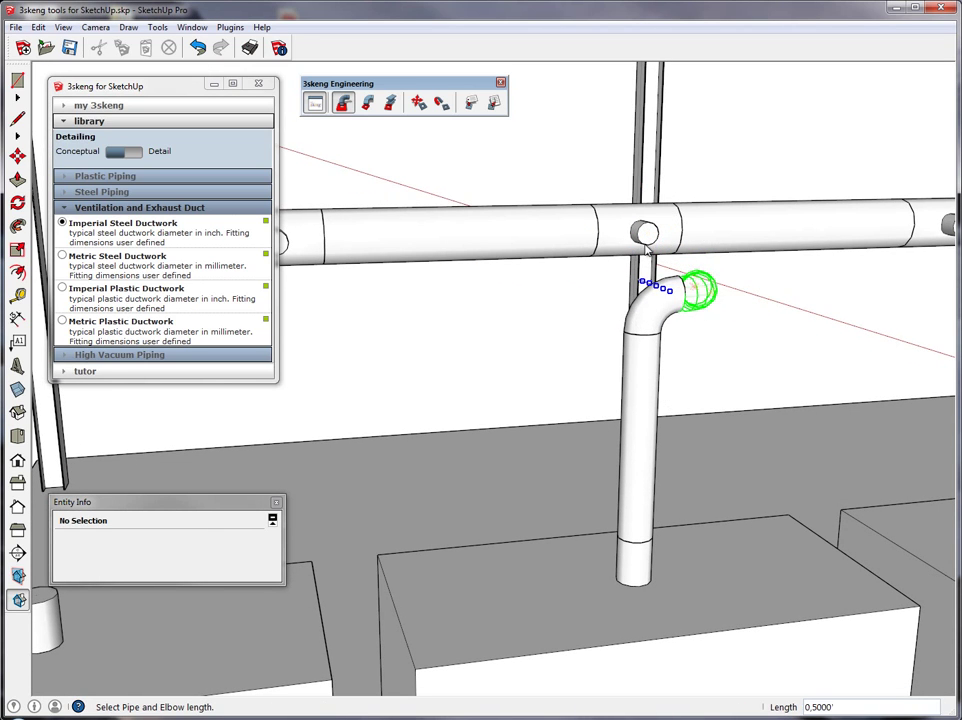
{"action": "left_click", "coordinate": [844, 285]}
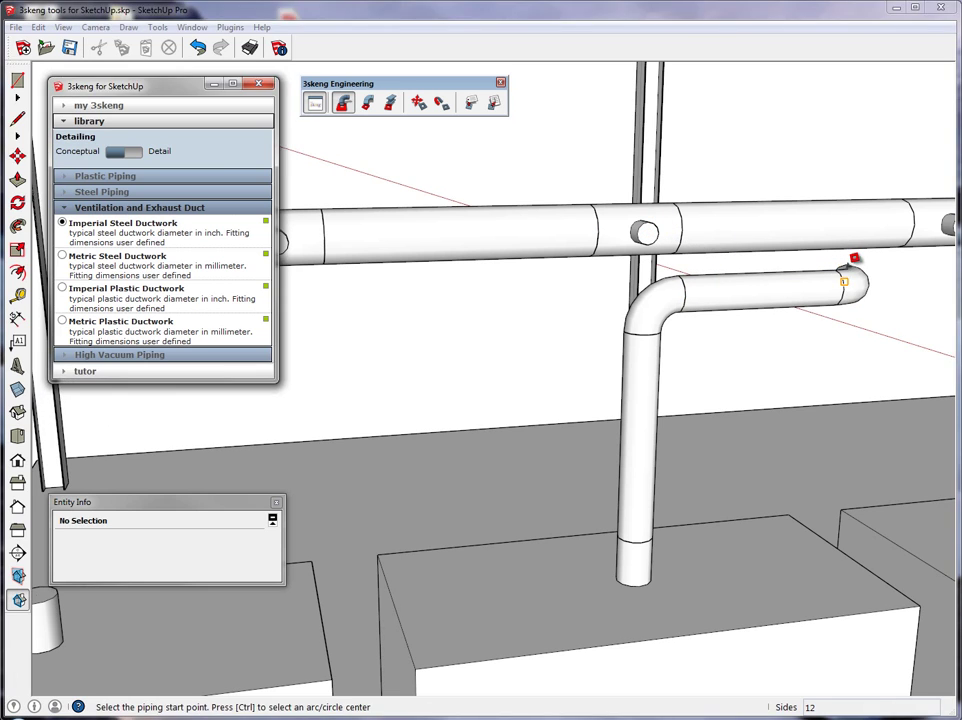
Step: Join the third hood's end elbow to the tee's branch with a straight duct
{"action": "left_click", "coordinate": [845, 282]}
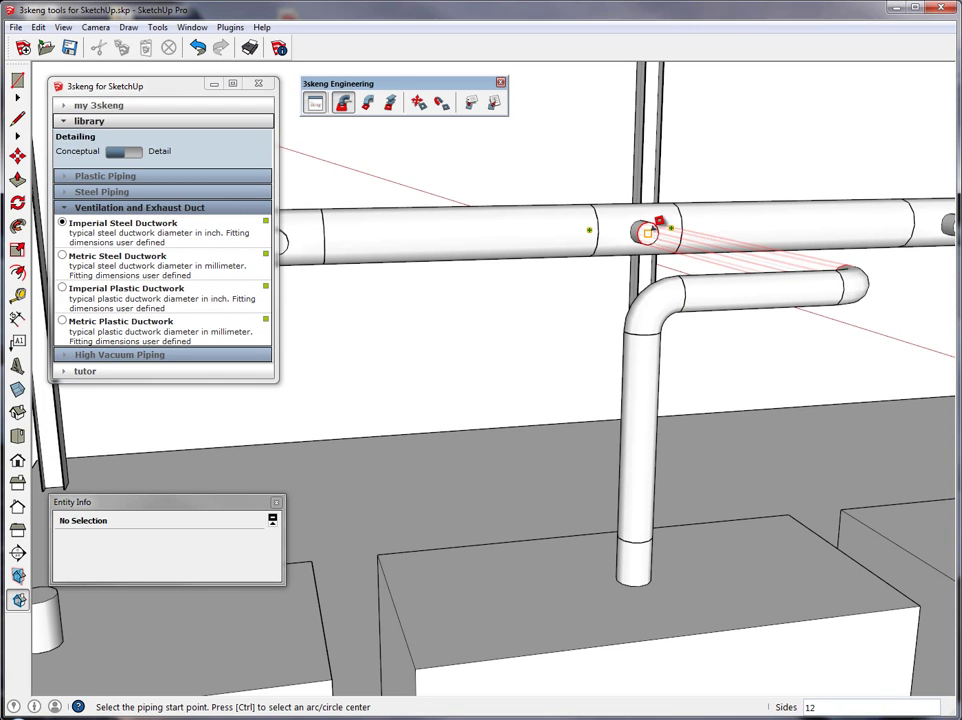
{"action": "left_click", "coordinate": [652, 234]}
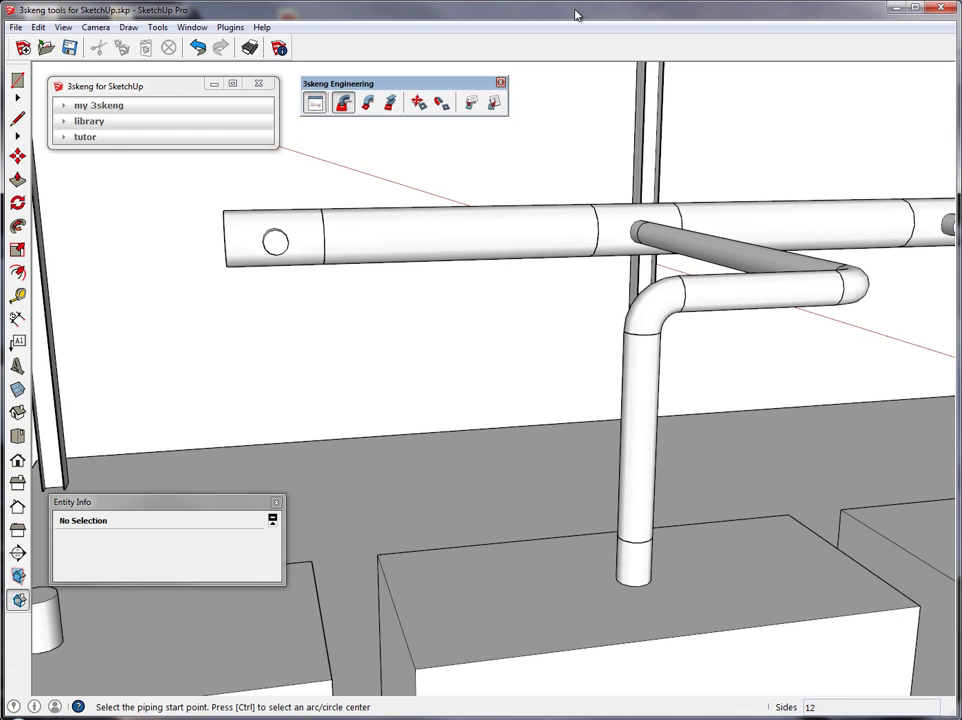
{"action": "key", "text": "space"}
Step: Autopipe from the outermost Fume Hood's stub to the main duct's last tee branch, using 90.0° r/d 1.0 elbows
{"action": "middle_click_drag", "start_coordinate": [547, 369], "coordinate": [686, 360]}
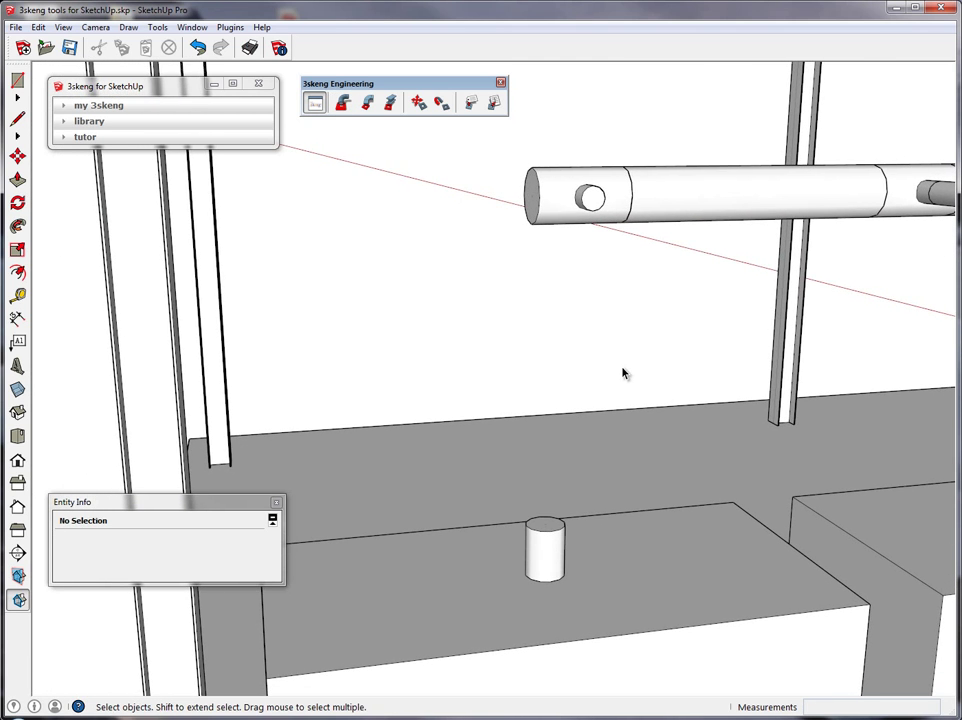
{"action": "left_click", "coordinate": [342, 102]}
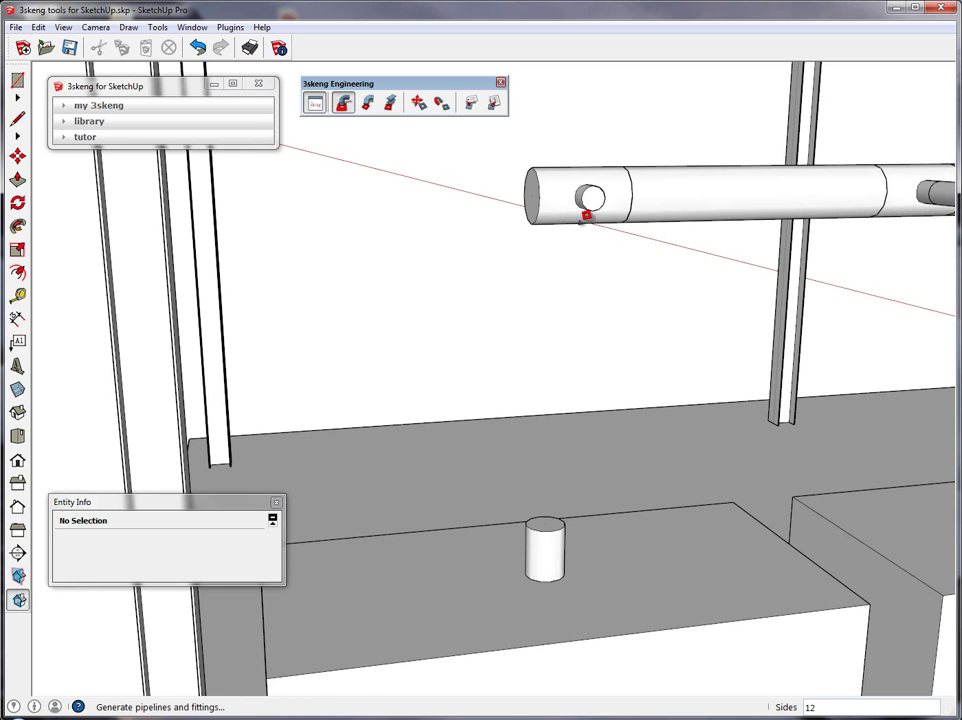
{"action": "left_click", "coordinate": [552, 518]}
{"action": "left_click", "coordinate": [528, 470]}
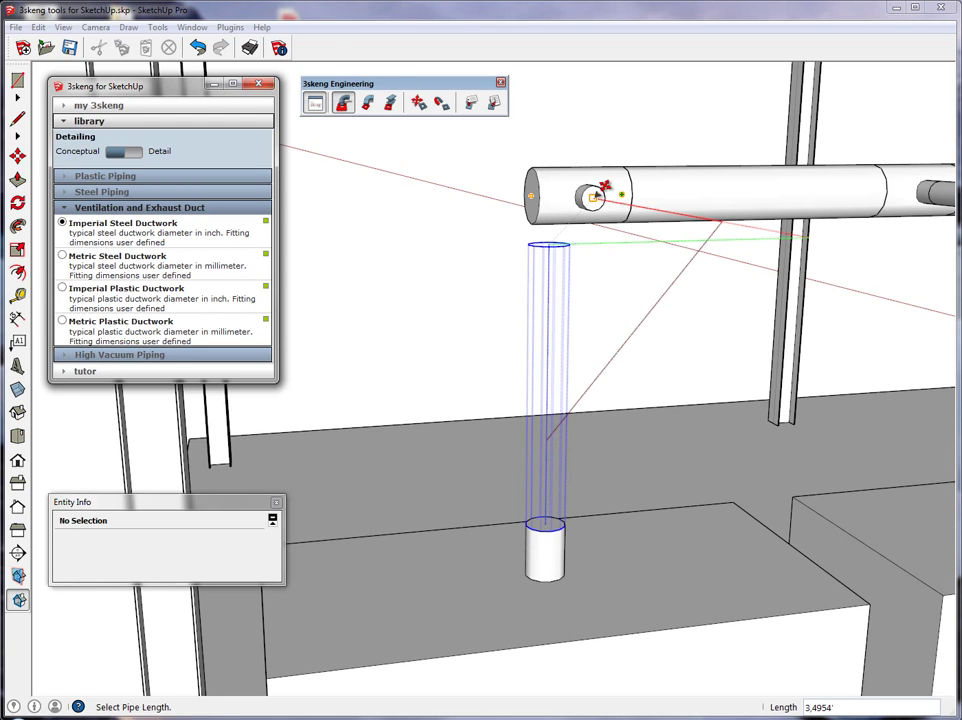
{"action": "left_click", "coordinate": [597, 194]}
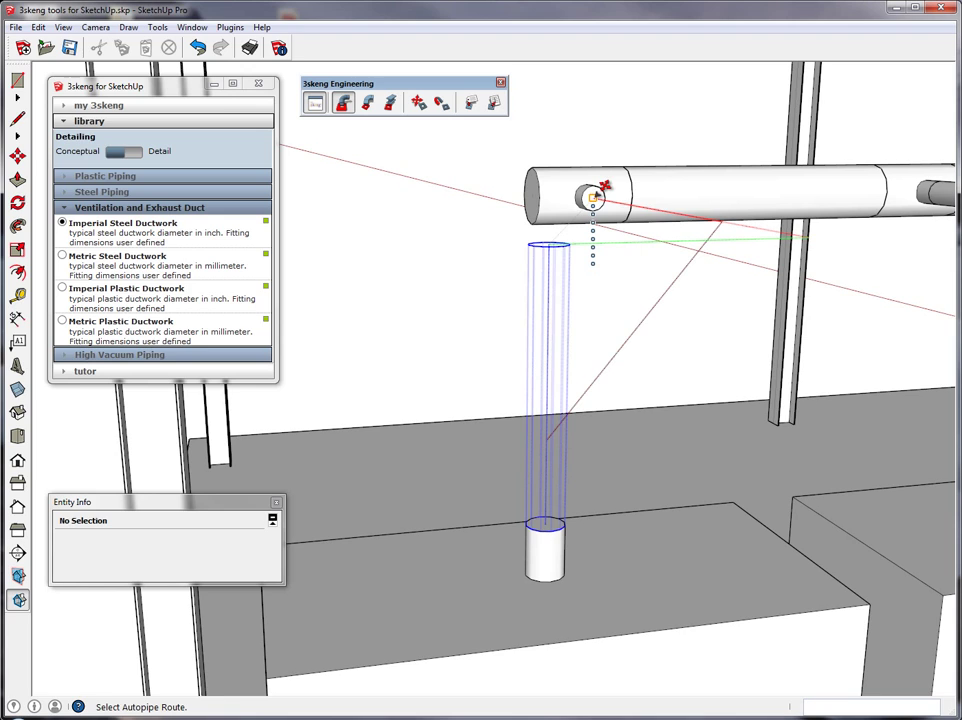
{"action": "key", "text": "Up"}
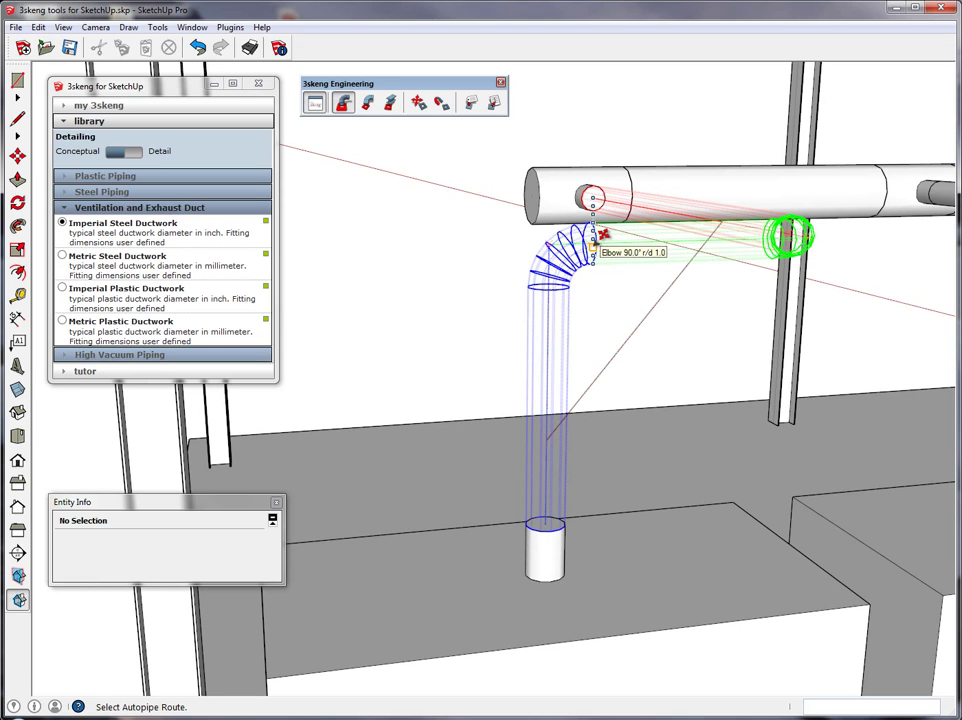
{"action": "left_click", "coordinate": [594, 241]}
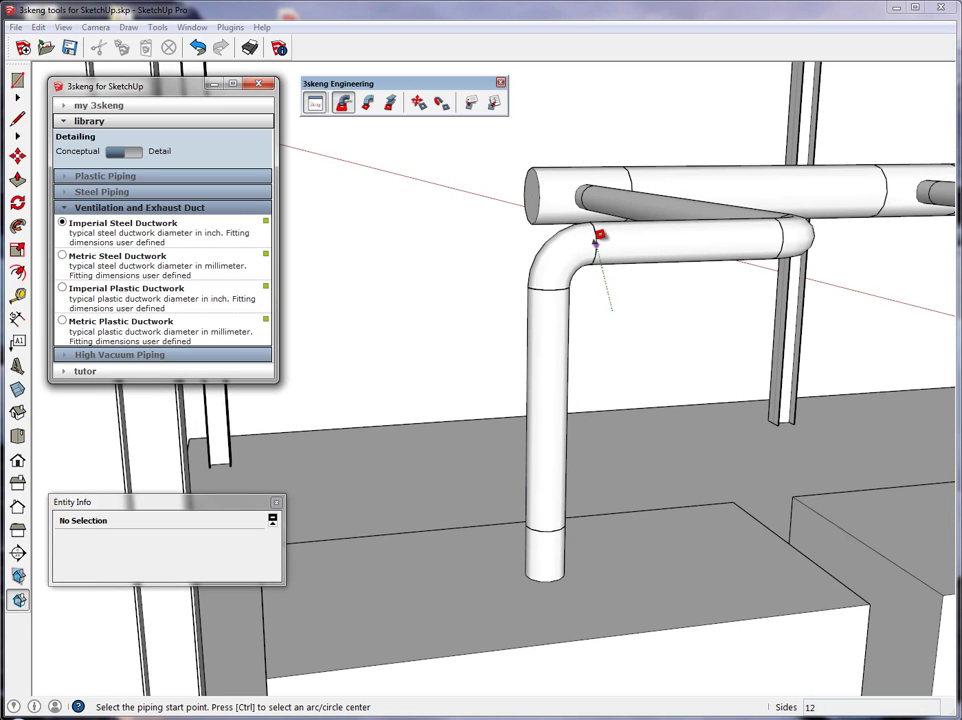
{"action": "key", "text": "space"}
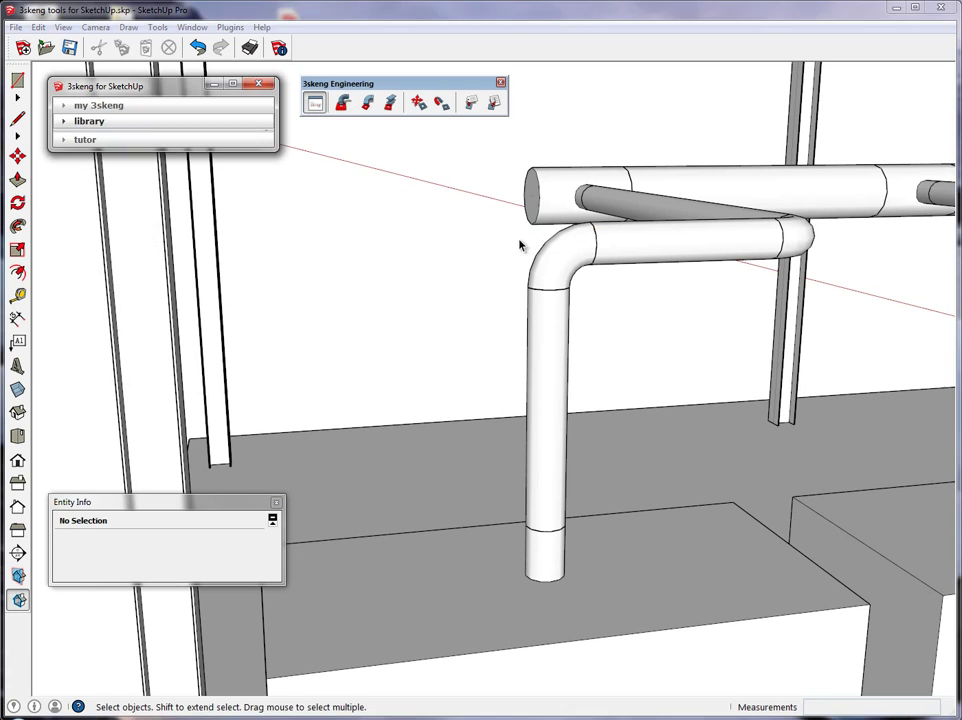
Step: Connect the second Fume Hood's stub to its tee branch on the main duct with a flex duct
{"action": "middle_click_drag", "start_coordinate": [528, 253], "coordinate": [643, 342]}
{"action": "middle_click_drag", "start_coordinate": [697, 349], "coordinate": [700, 343]}
{"action": "left_click", "coordinate": [342, 102]}
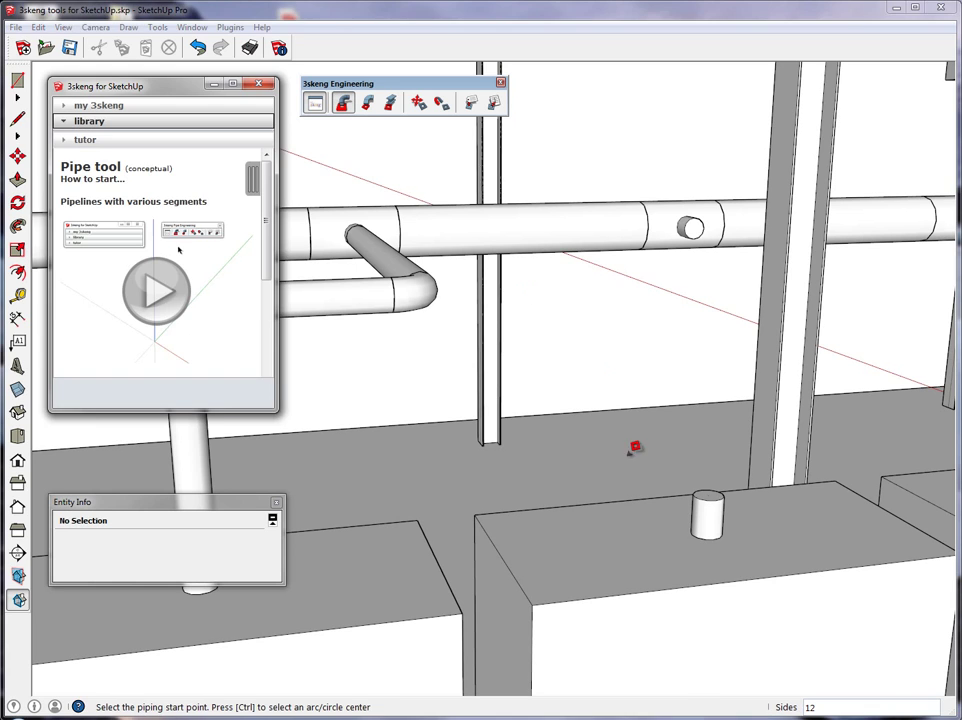
{"action": "right_click", "coordinate": [714, 490]}
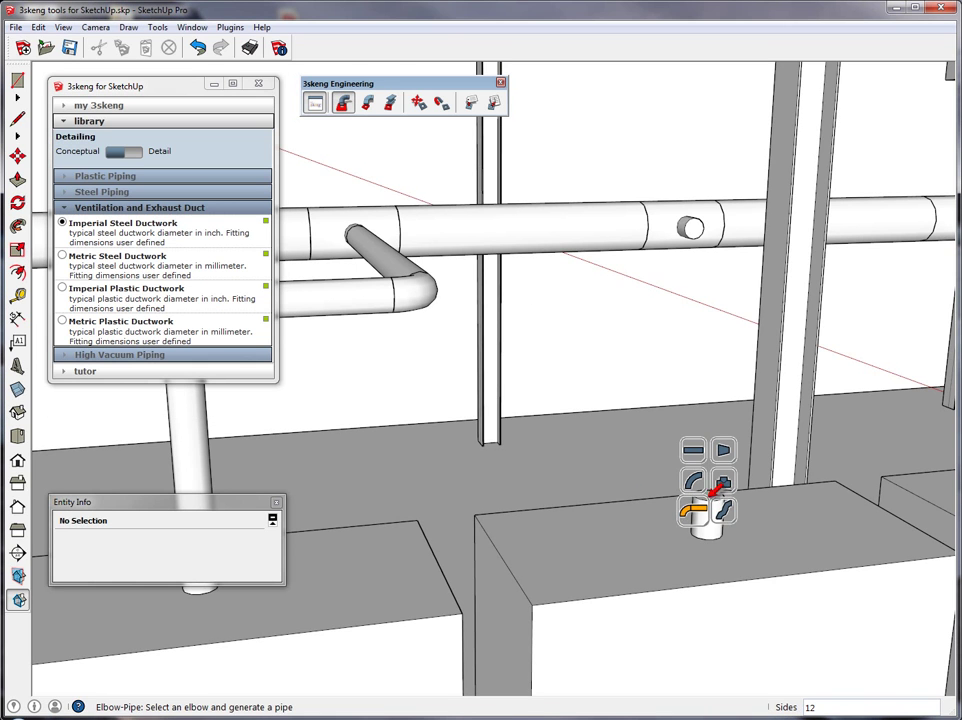
{"action": "left_click", "coordinate": [724, 446]}
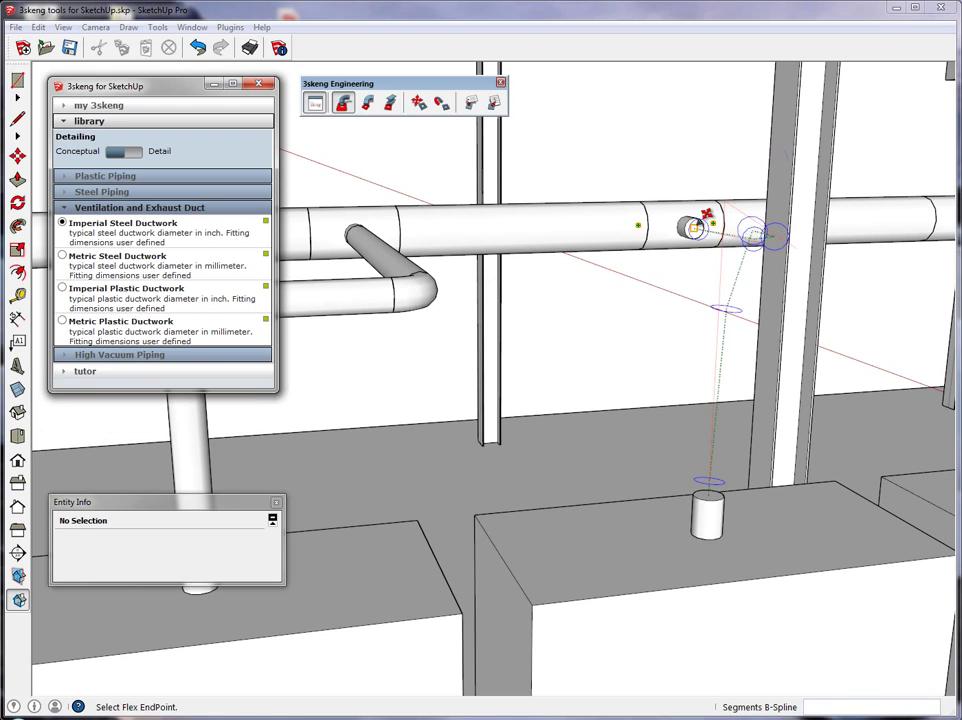
{"action": "left_click", "coordinate": [705, 220]}
{"action": "middle_click_drag", "start_coordinate": [705, 220], "coordinate": [731, 361]}
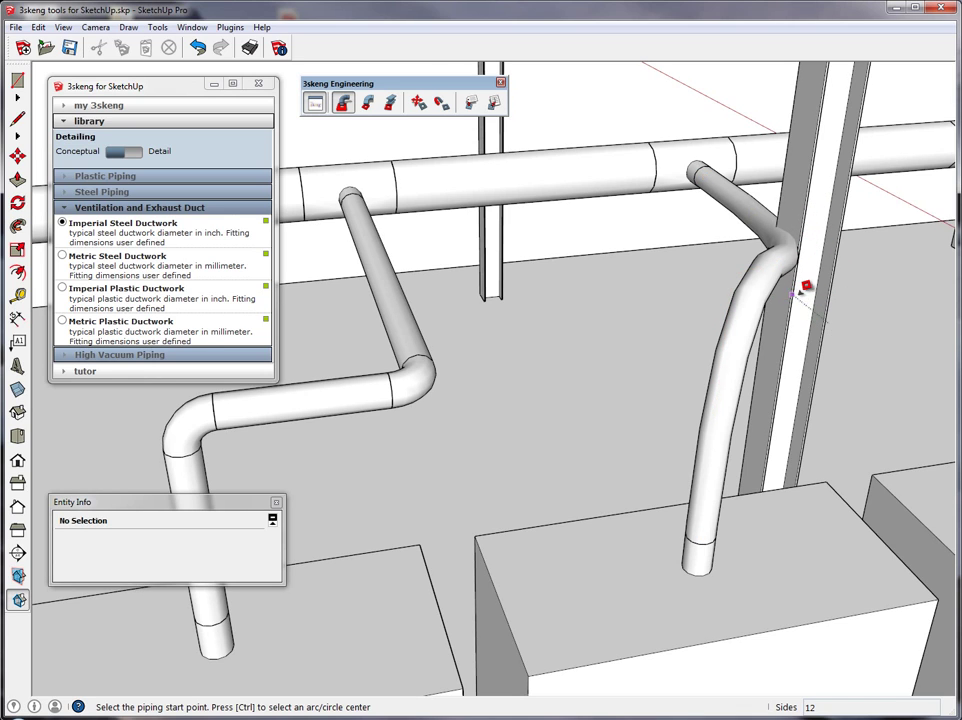
Step: Add a flex point to the second hood's flex duct close to the tee's branch
{"action": "left_click", "coordinate": [418, 102]}
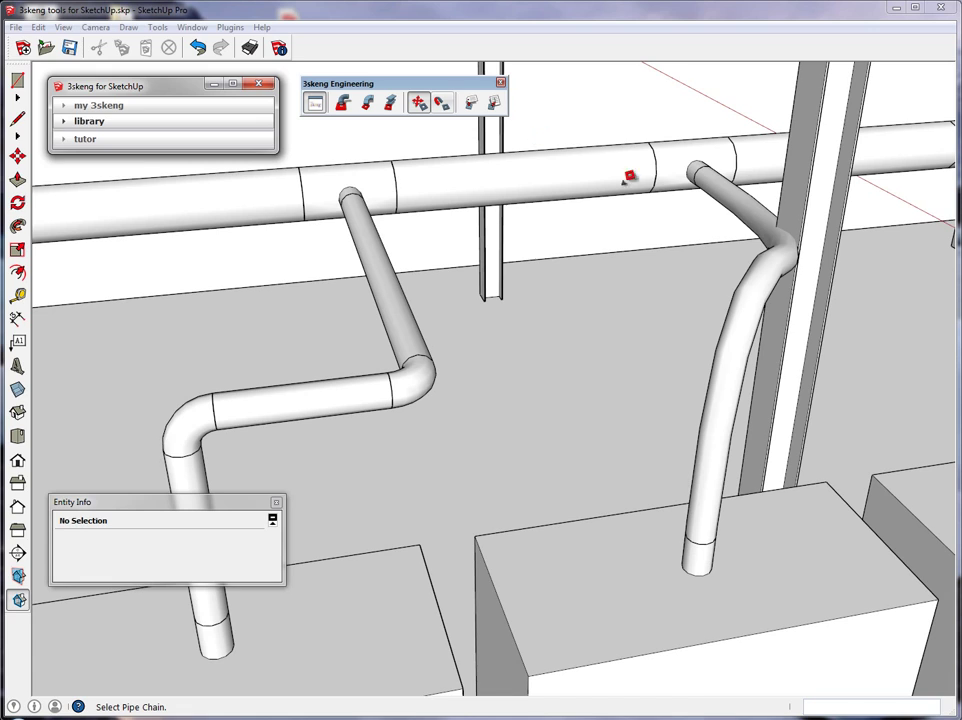
{"action": "left_click", "coordinate": [775, 212]}
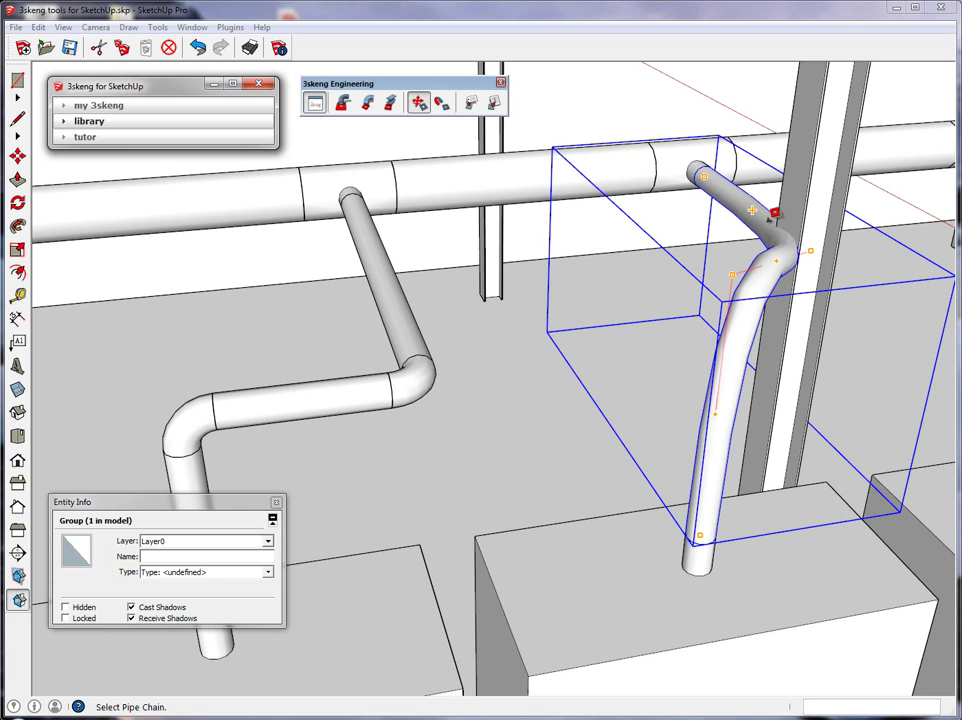
{"action": "left_click", "coordinate": [774, 212]}
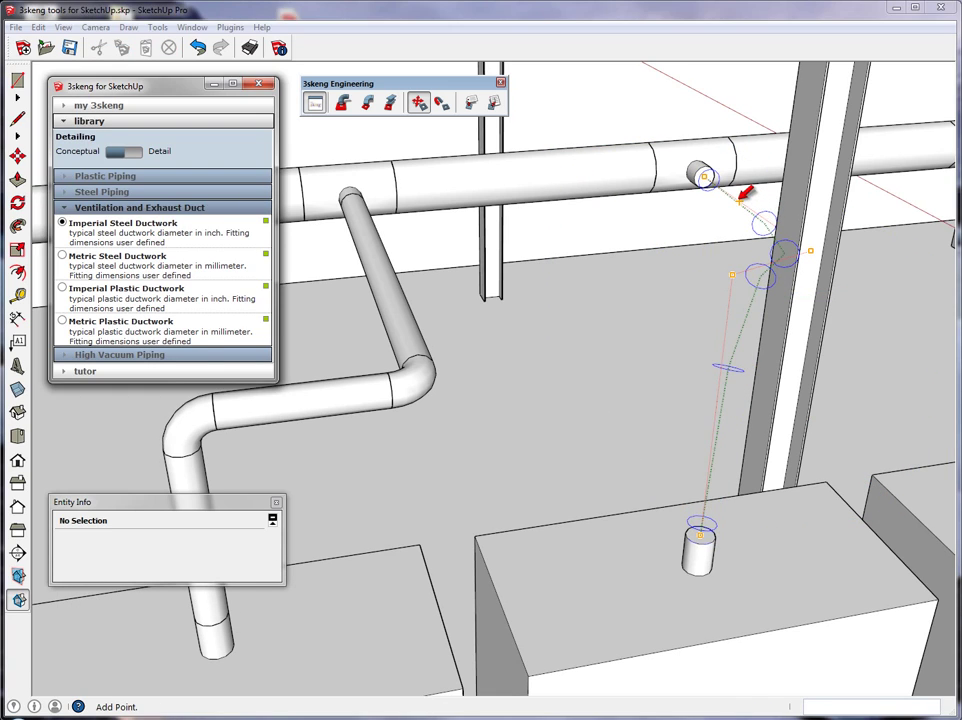
{"action": "left_click", "coordinate": [740, 194]}
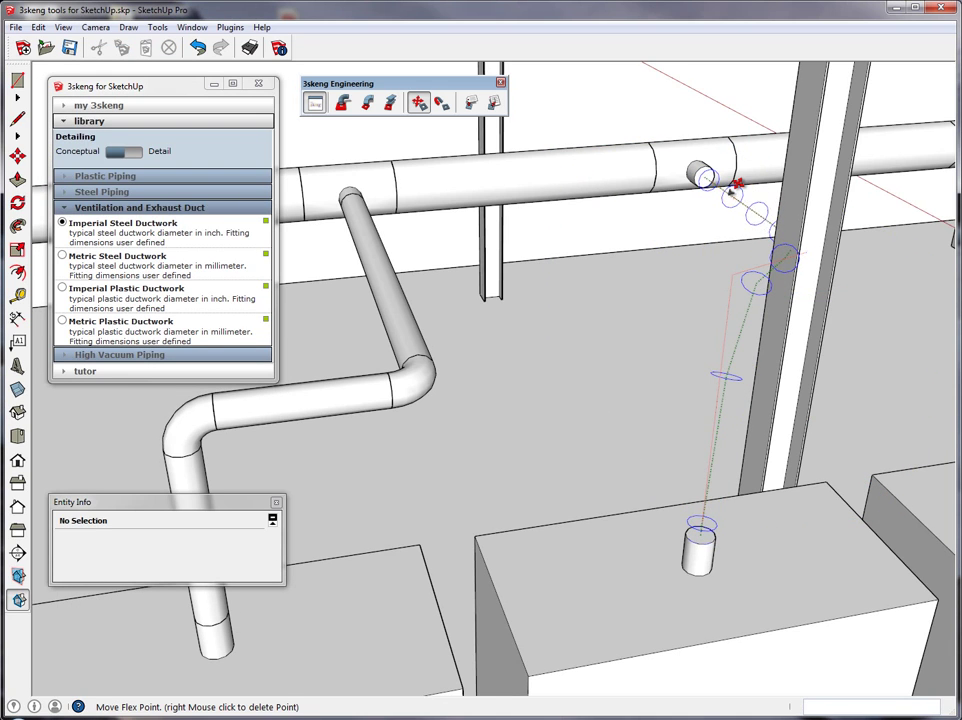
{"action": "left_click", "coordinate": [738, 199]}
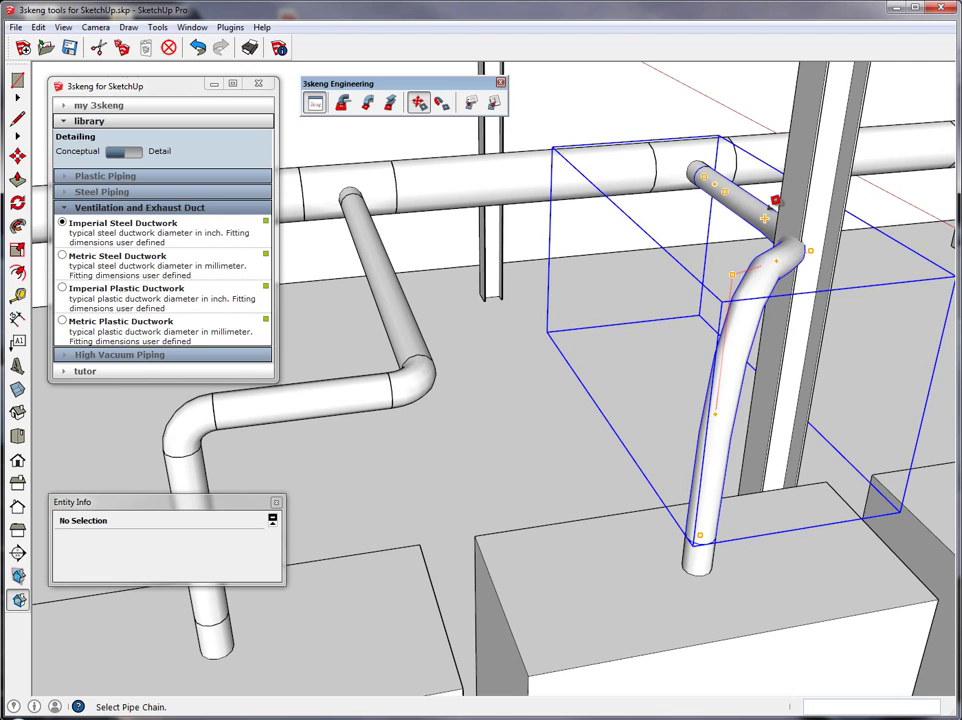
Step: Move the flex duct's corner flex point away from the steel column so the duct bends in front of it
{"action": "left_click", "coordinate": [766, 214]}
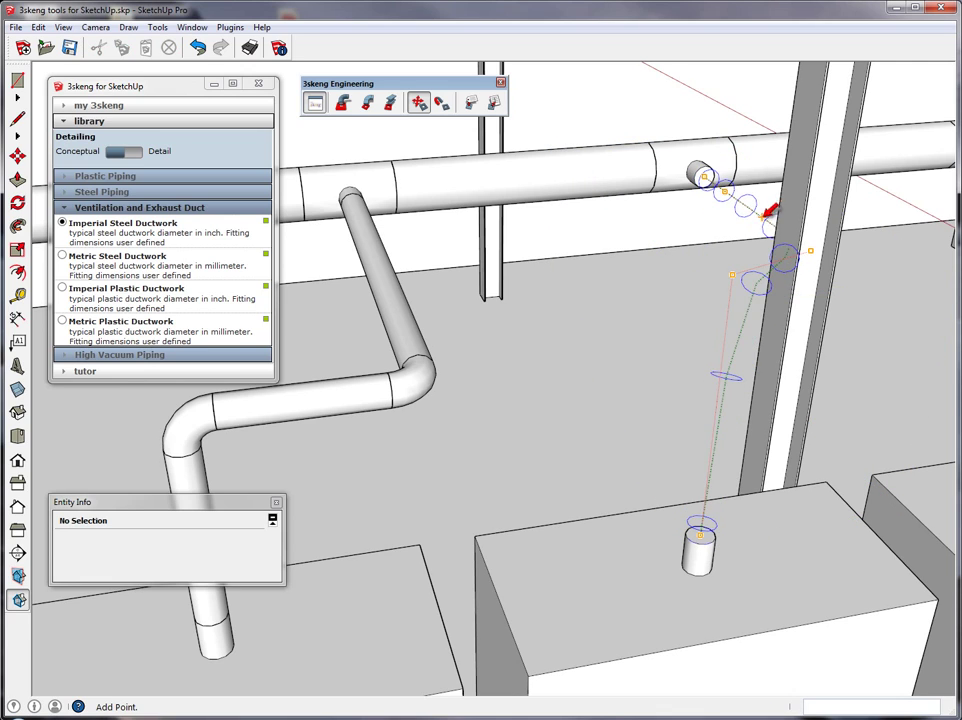
{"action": "left_click", "coordinate": [811, 249]}
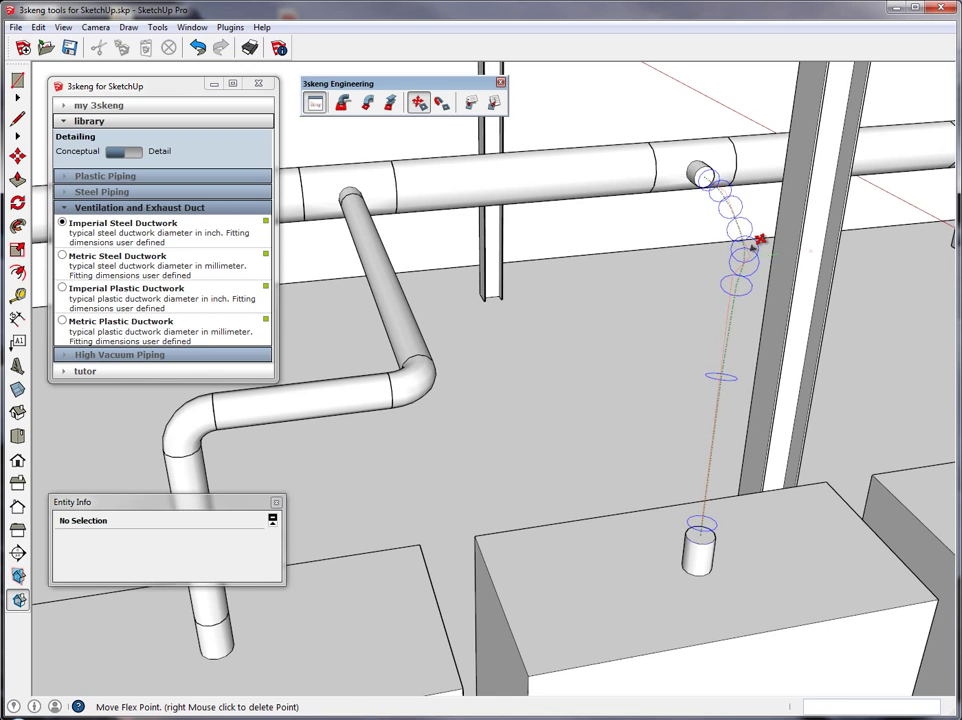
{"action": "left_click", "coordinate": [757, 244]}
{"action": "key", "text": "space"}
{"action": "middle_click_drag", "start_coordinate": [657, 222], "coordinate": [746, 253]}
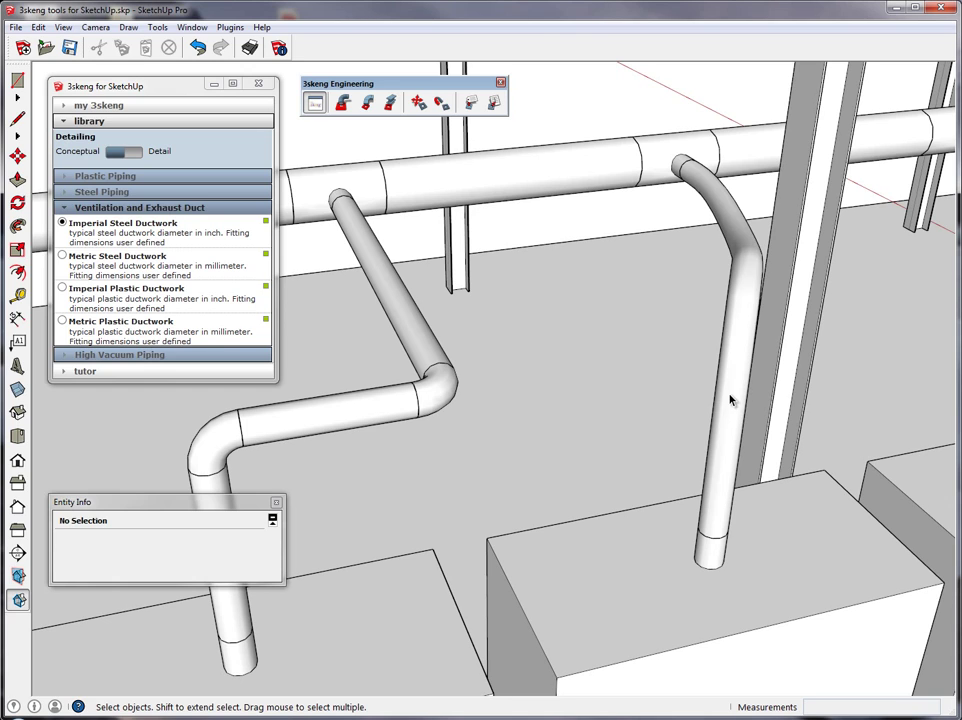
Step: Replace the second hood's flex duct with an autopipe route using 90.0° elbows from its stub to the tee branch
{"action": "left_click", "coordinate": [733, 403]}
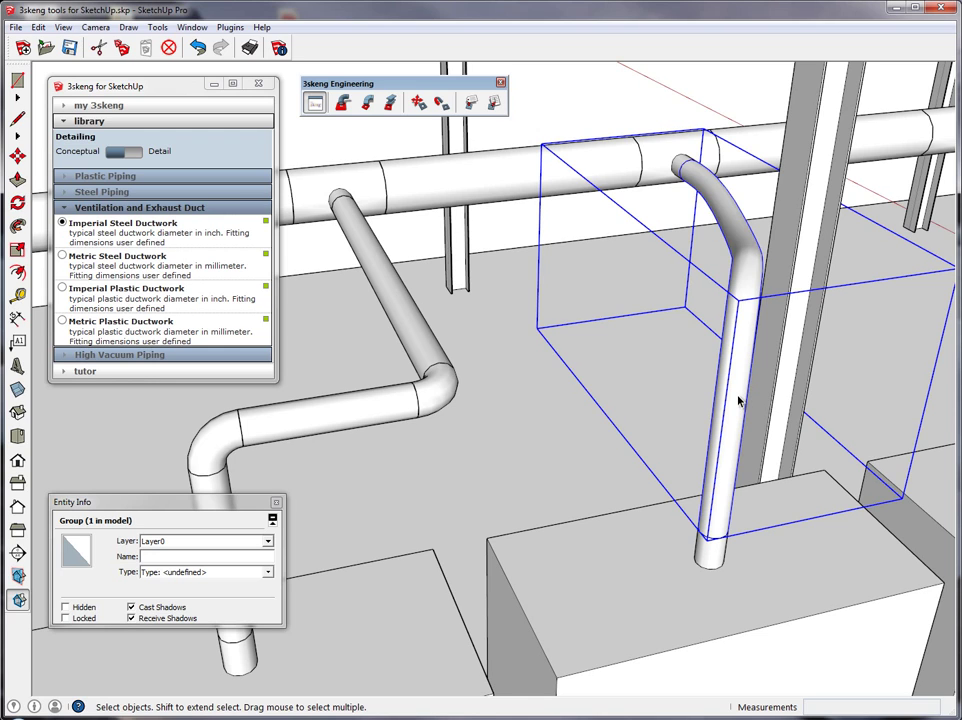
{"action": "key", "text": "Delete"}
{"action": "left_click", "coordinate": [343, 102]}
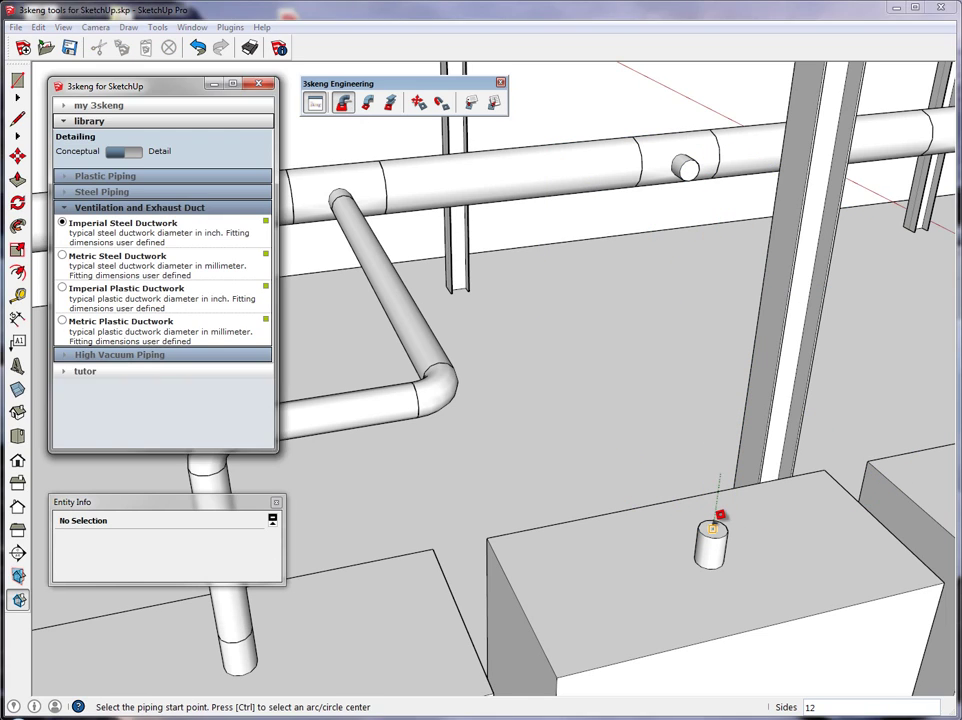
{"action": "left_click", "coordinate": [713, 527]}
{"action": "left_click", "coordinate": [699, 484]}
{"action": "left_click", "coordinate": [689, 169]}
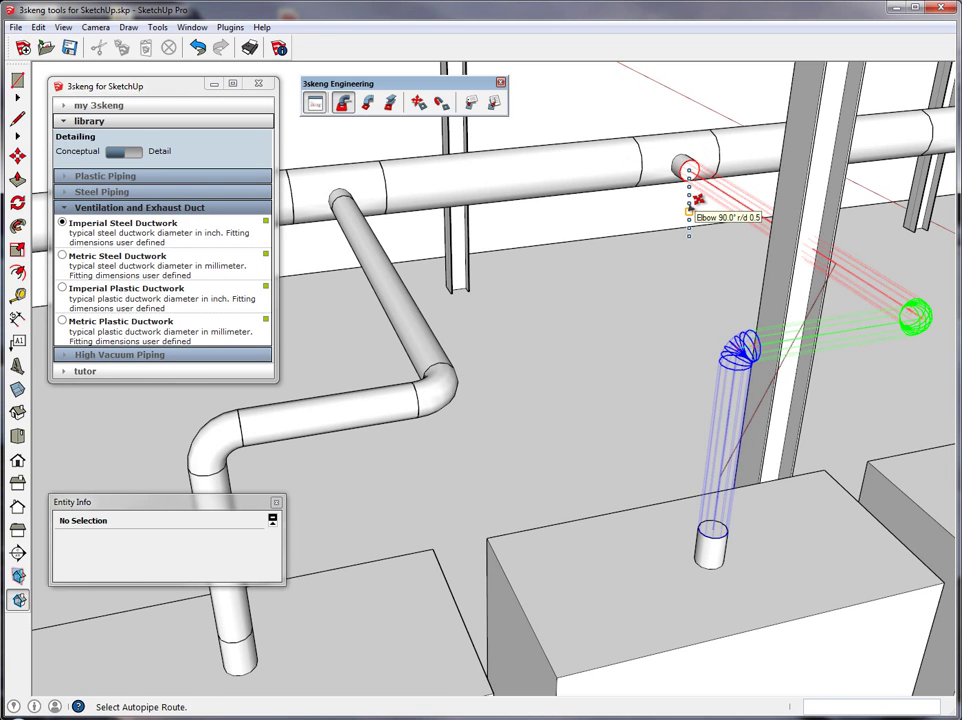
{"action": "left_click", "coordinate": [689, 213]}
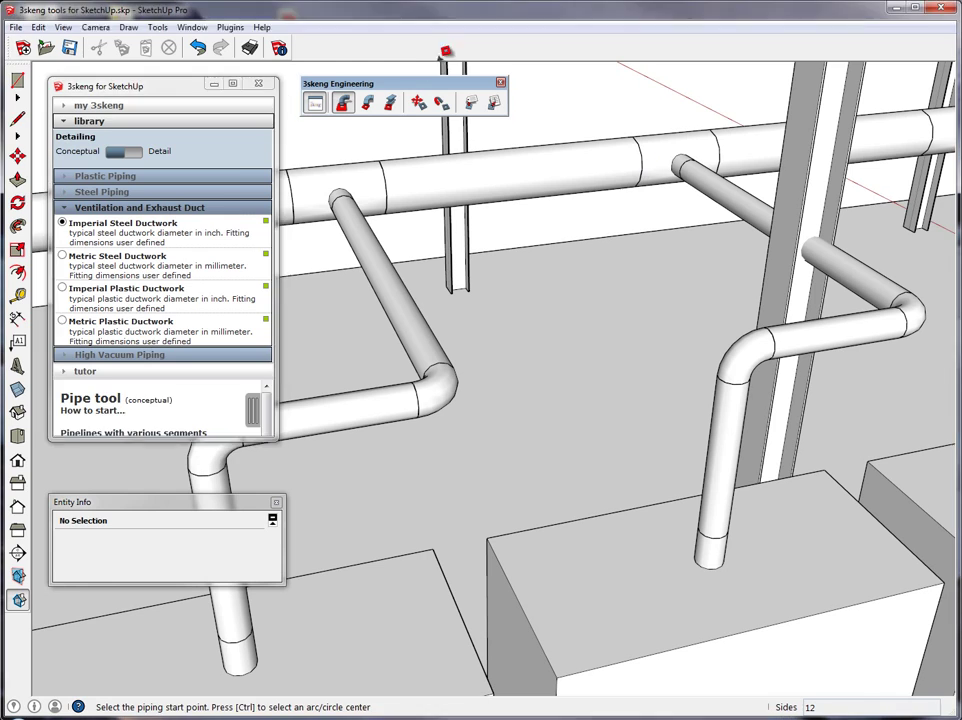
Step: Slide the second hood's tee along the main duct toward the neighbouring tee so its branch duct clears the steel column
{"action": "left_click", "coordinate": [418, 101]}
{"action": "left_click", "coordinate": [682, 157]}
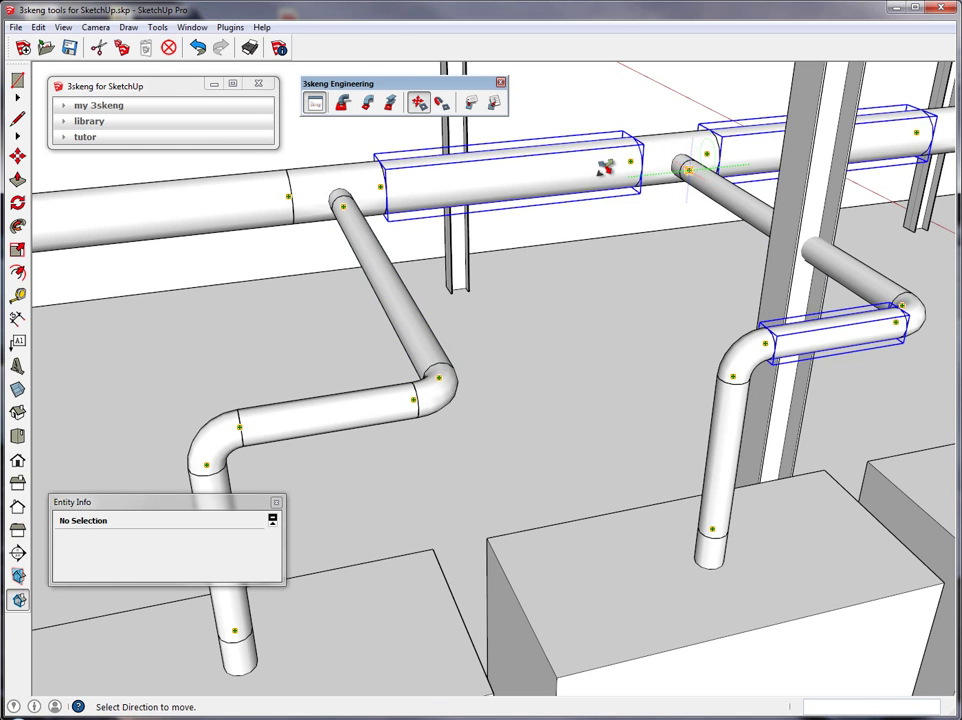
{"action": "left_click", "coordinate": [604, 170]}
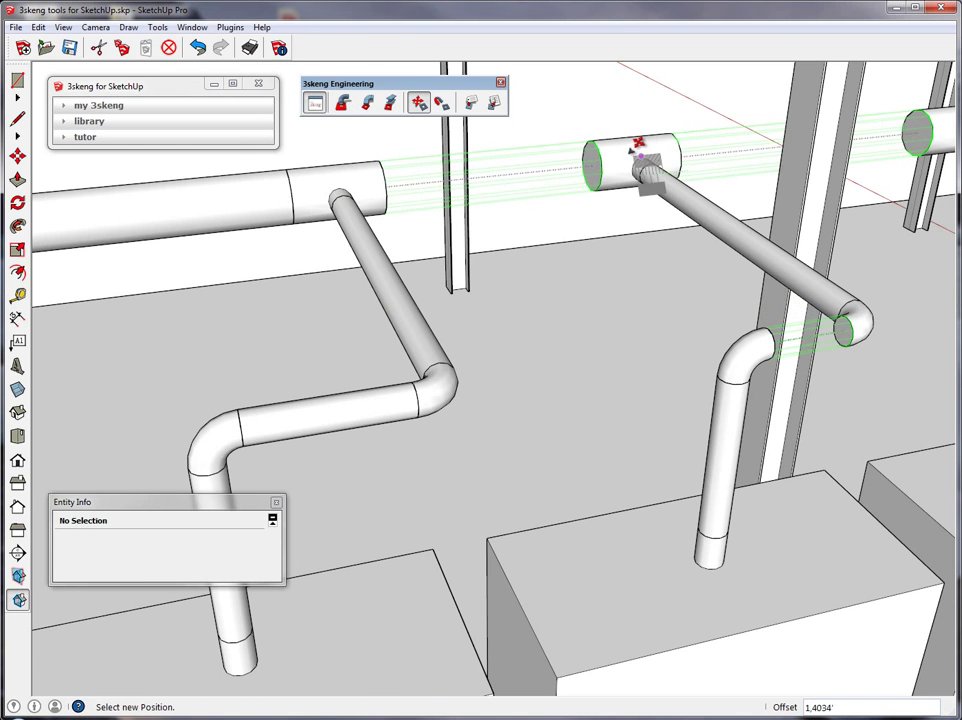
{"action": "left_click", "coordinate": [625, 145]}
{"action": "key", "text": "Escape"}
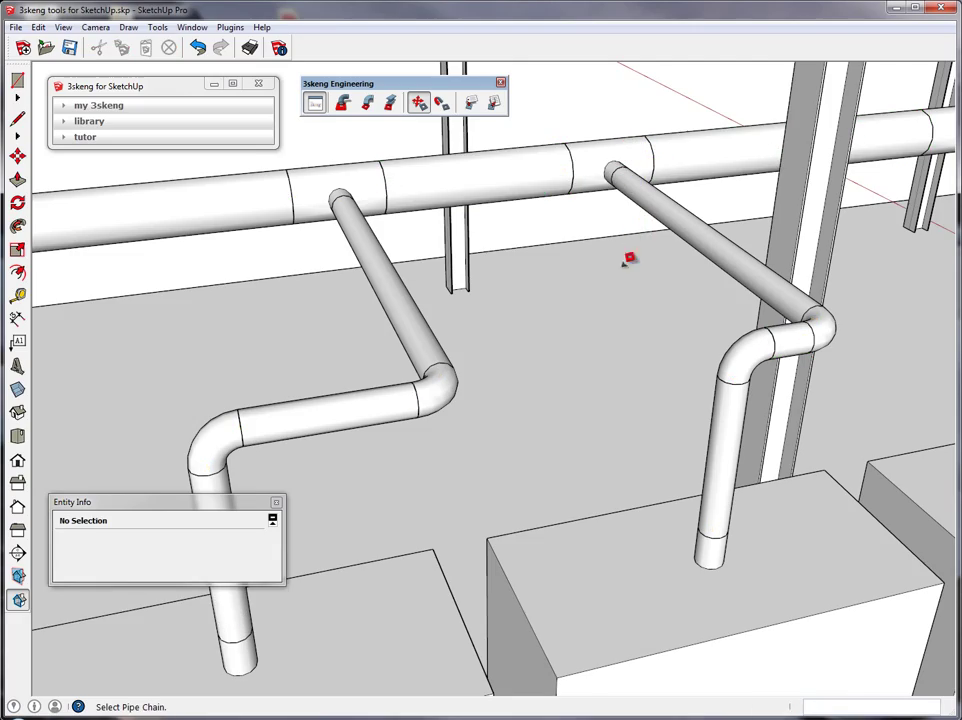
{"action": "key", "text": "space"}
Step: Shift the round main duct horizontally toward the fume hoods with its connected riser and branch ducts following
{"action": "mouse_move", "coordinate": [597, 275]}
{"action": "middle_mouse_down"}
{"action": "mouse_move", "coordinate": [585, 255]}
{"action": "mouse_move", "coordinate": [605, 288]}
{"action": "middle_mouse_up"}
{"action": "scroll", "coordinate": [605, 288], "scroll_direction": "down", "scroll_amount": 3}
{"action": "middle_click_drag", "start_coordinate": [425, 289], "coordinate": [511, 249]}
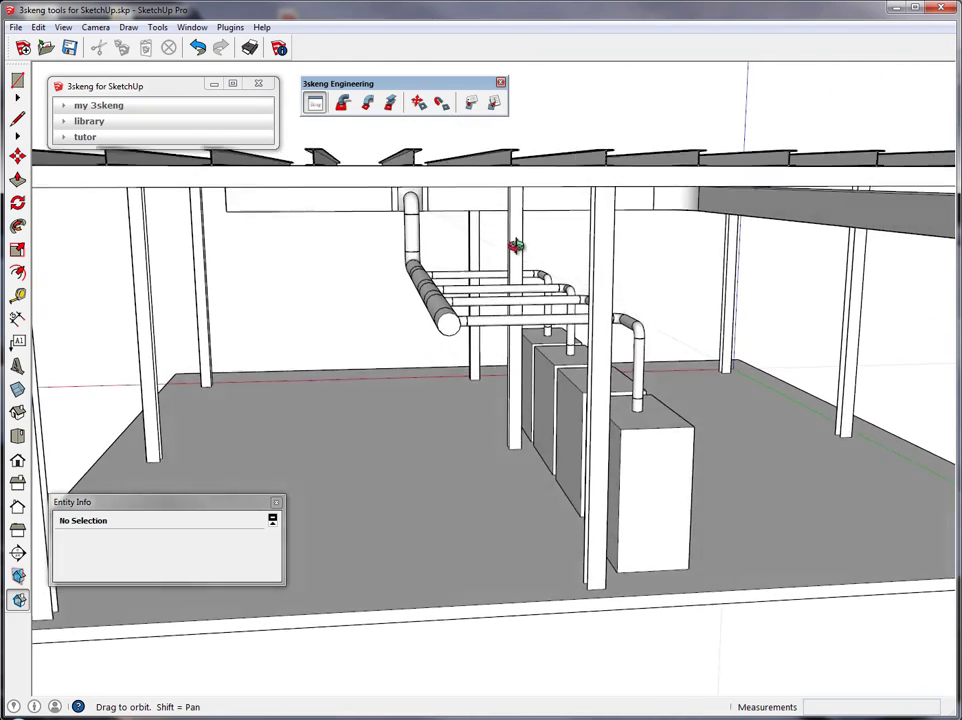
{"action": "scroll", "coordinate": [477, 223], "scroll_direction": "up", "scroll_amount": 4}
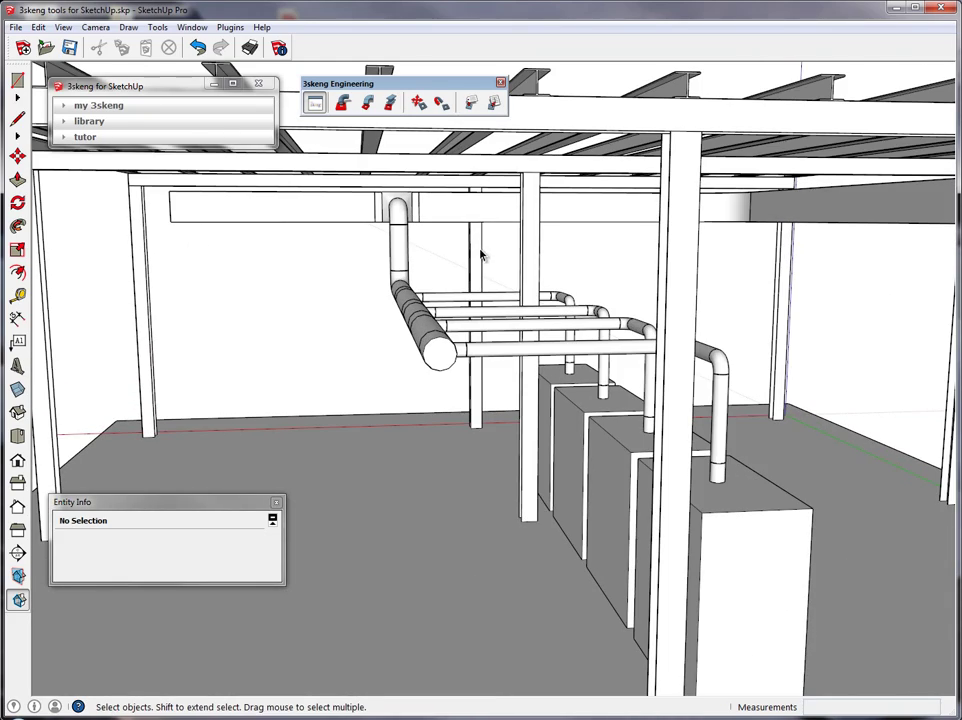
{"action": "left_click", "coordinate": [418, 102]}
{"action": "left_click", "coordinate": [440, 352]}
{"action": "left_click", "coordinate": [352, 337]}
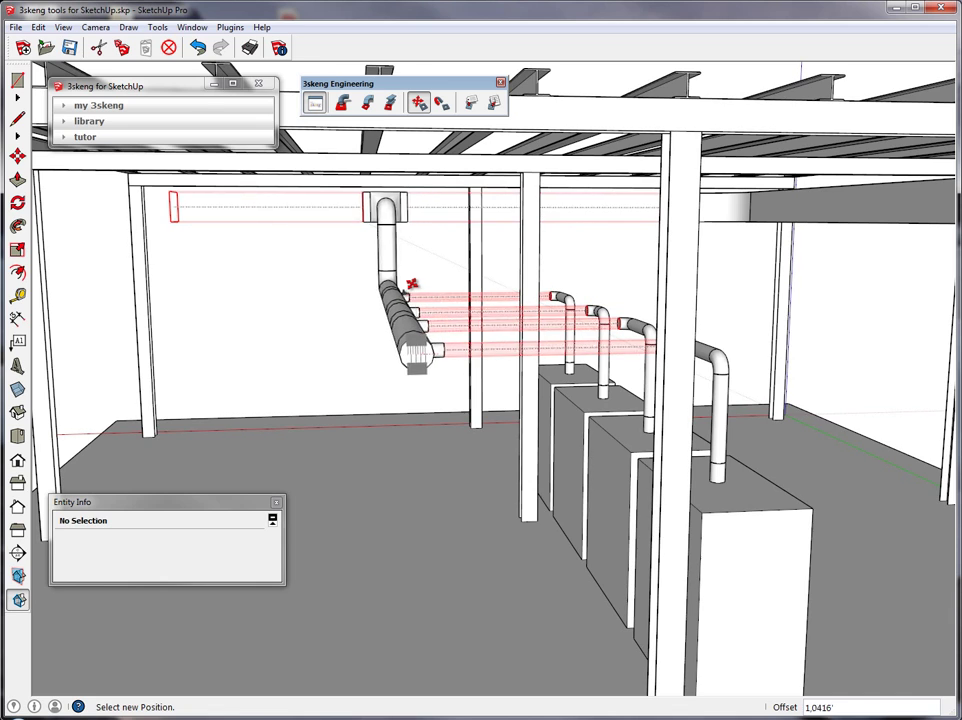
{"action": "middle_click_drag", "start_coordinate": [414, 283], "coordinate": [441, 246]}
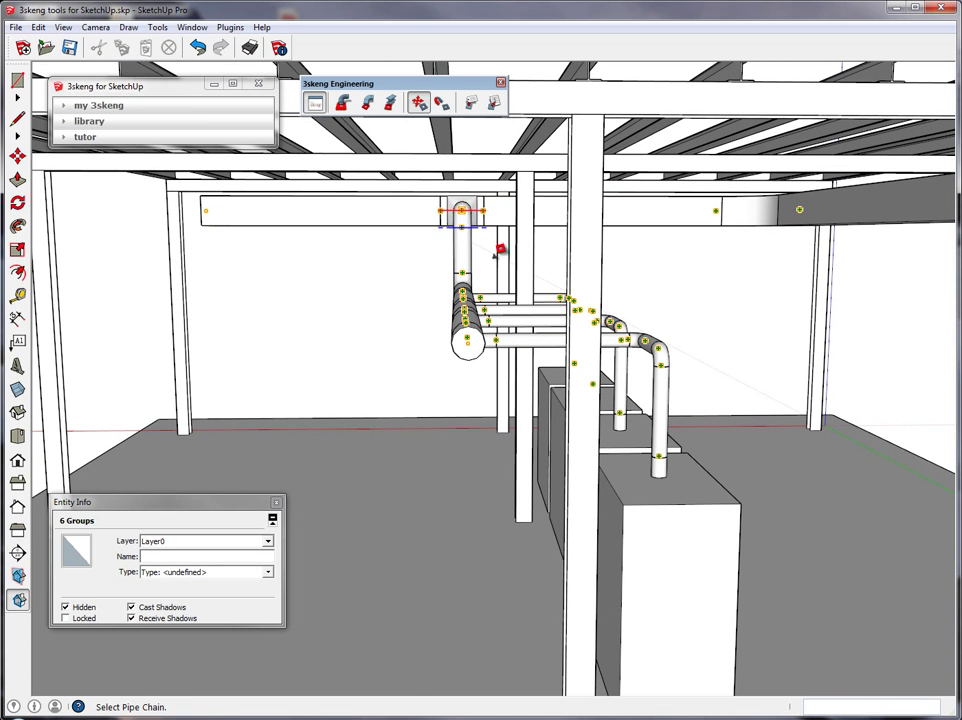
{"action": "key", "text": "space"}
Step: Lower the roof beam at the rectangular duct's end of the frame together with the roof joists, shortening its columns
{"action": "middle_click_drag", "start_coordinate": [430, 305], "coordinate": [512, 318]}
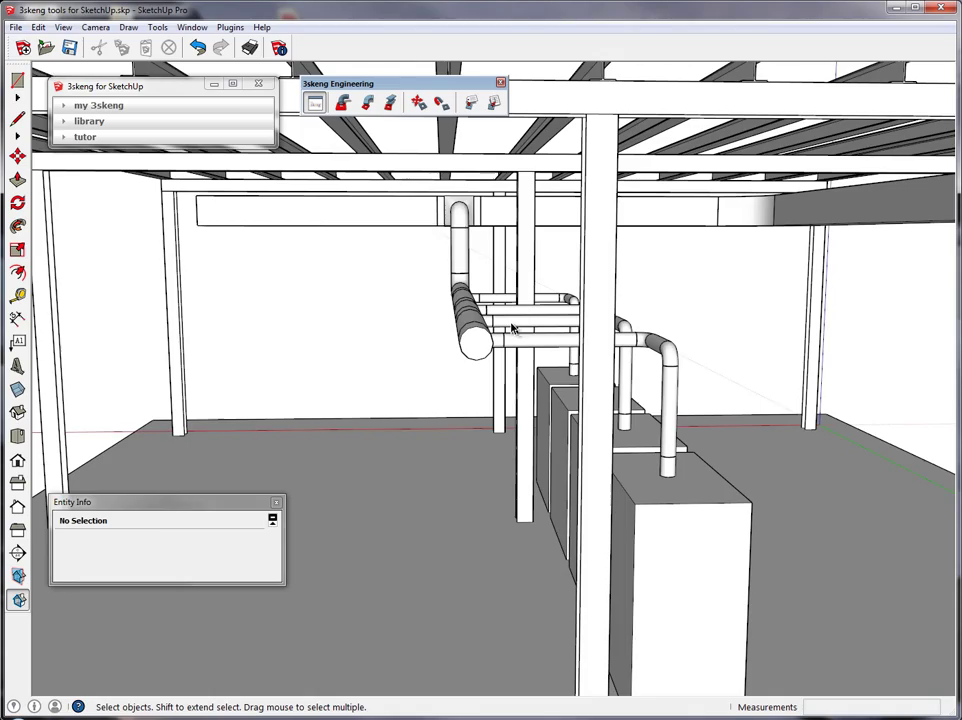
{"action": "scroll", "coordinate": [519, 340], "scroll_direction": "down", "scroll_amount": 4}
{"action": "middle_click_drag", "start_coordinate": [519, 340], "coordinate": [505, 289]}
{"action": "scroll", "coordinate": [313, 275], "scroll_direction": "down", "scroll_amount": 3}
{"action": "middle_click_drag", "start_coordinate": [313, 275], "coordinate": [385, 300]}
{"action": "scroll", "coordinate": [287, 232], "scroll_direction": "down", "scroll_amount": 3}
{"action": "middle_click_drag", "start_coordinate": [287, 232], "coordinate": [369, 316]}
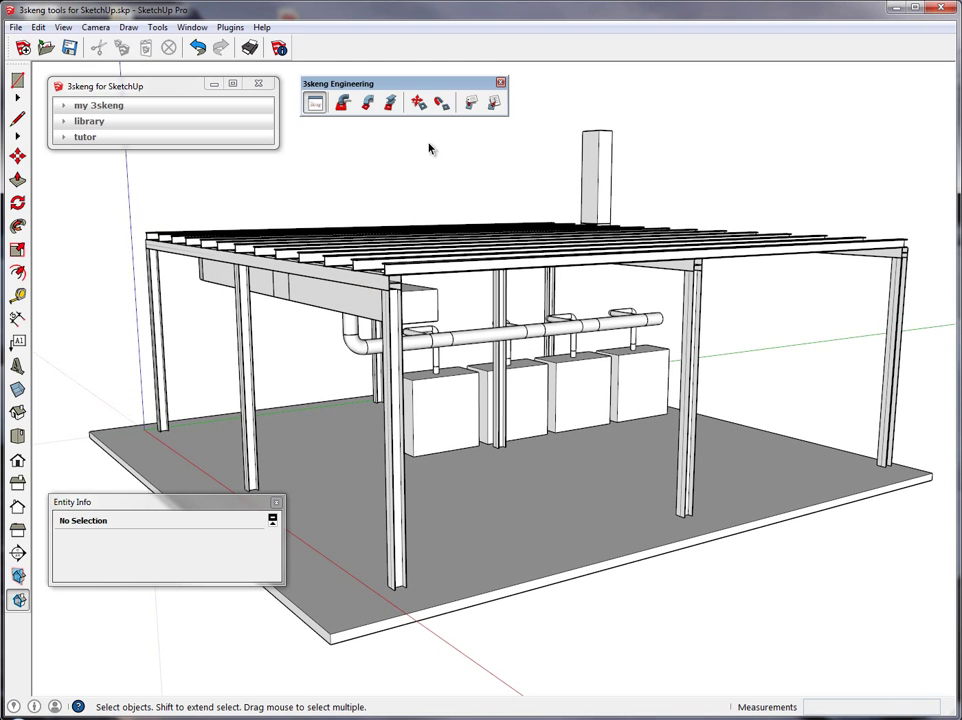
{"action": "left_click", "coordinate": [416, 101]}
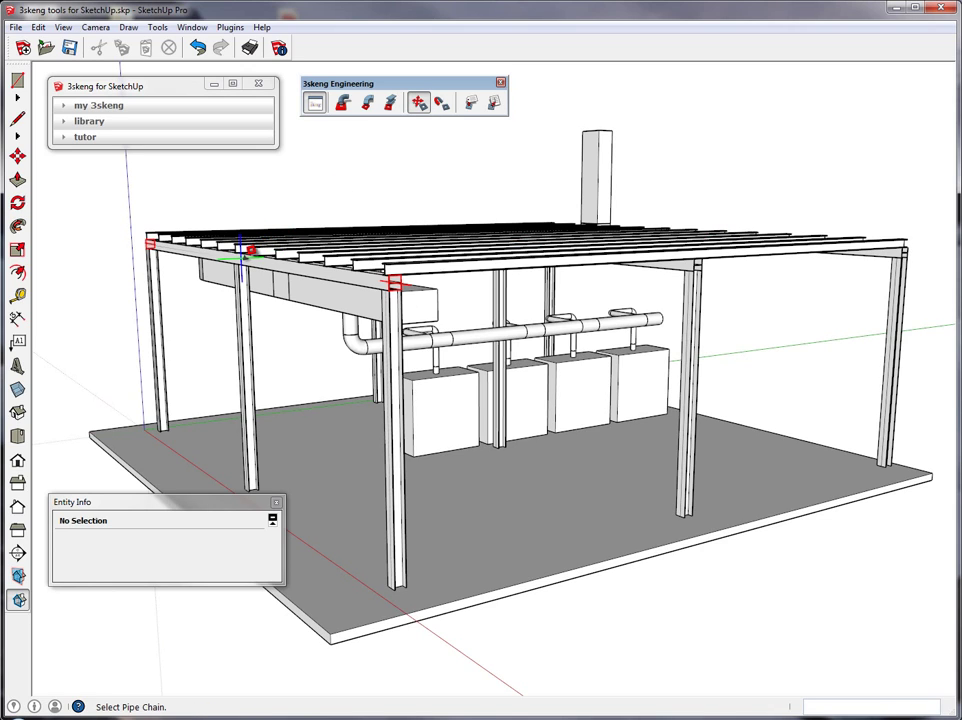
{"action": "left_click", "coordinate": [259, 285]}
{"action": "left_click", "coordinate": [264, 305]}
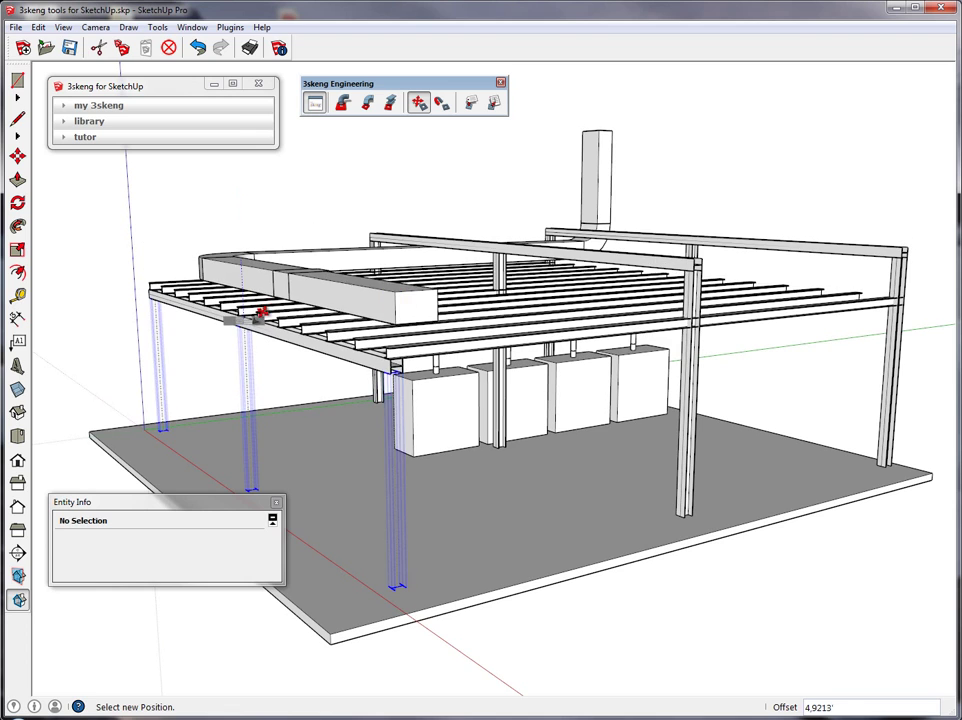
{"action": "key", "text": "Return"}
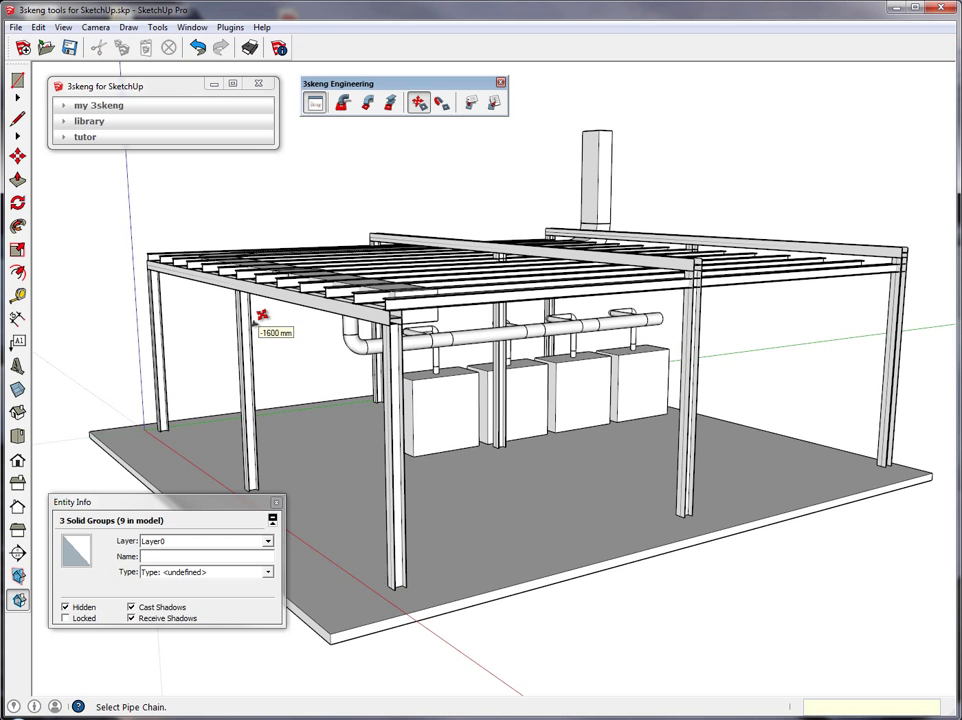
Step: Lower the middle roof beam and the opposite end roof beam by 2' each
{"action": "left_click", "coordinate": [502, 245]}
{"action": "left_click", "coordinate": [503, 270]}
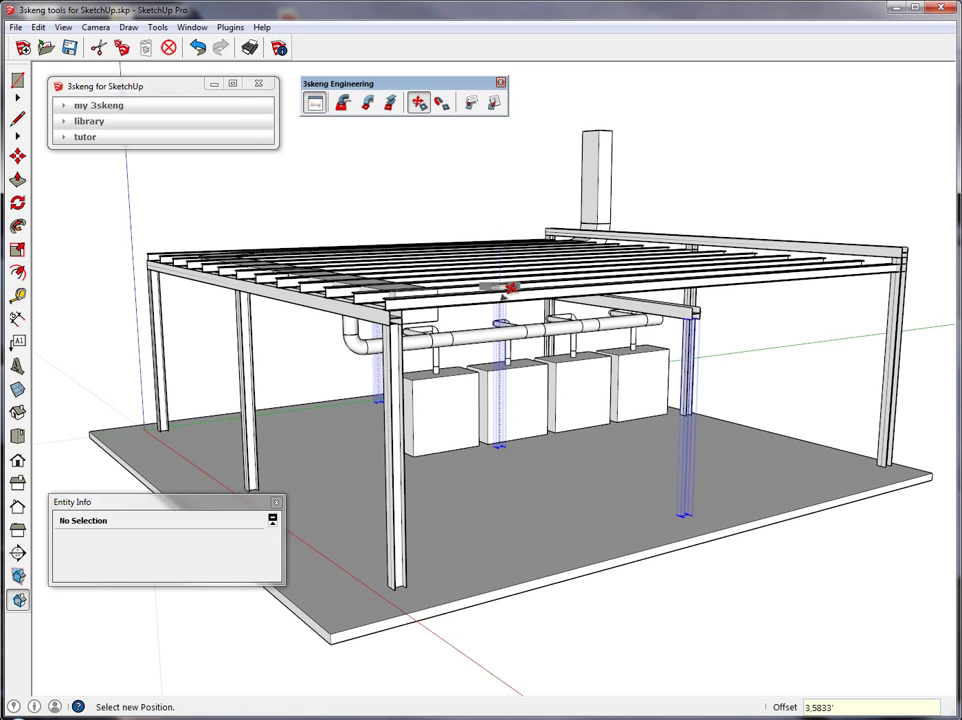
{"action": "type", "text": "2"}
{"action": "key", "text": "Return"}
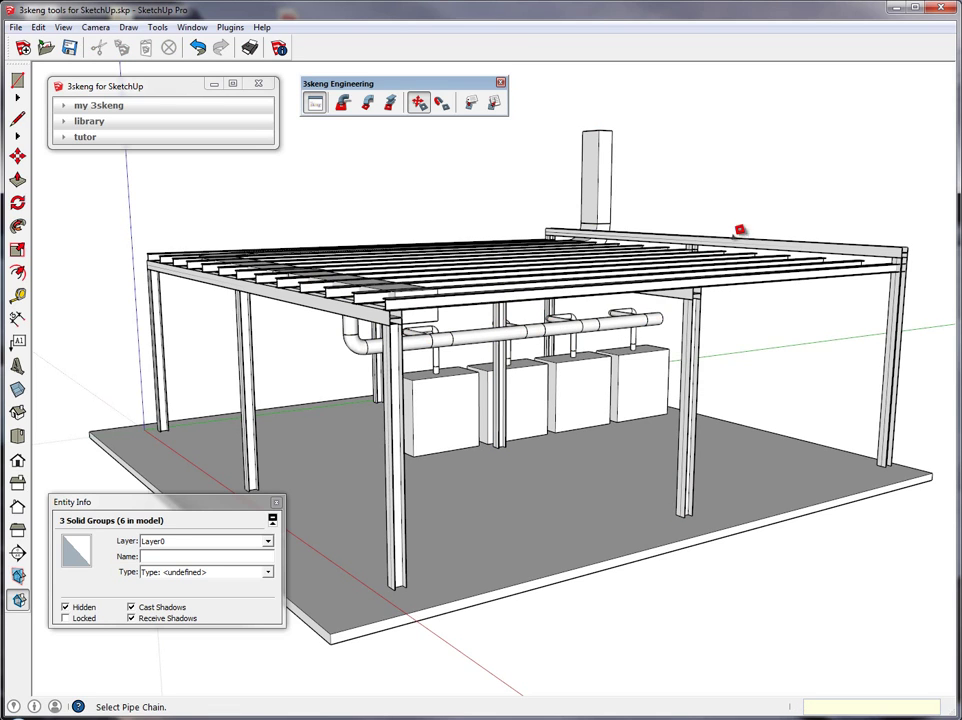
{"action": "left_click", "coordinate": [712, 245]}
{"action": "left_click", "coordinate": [716, 252]}
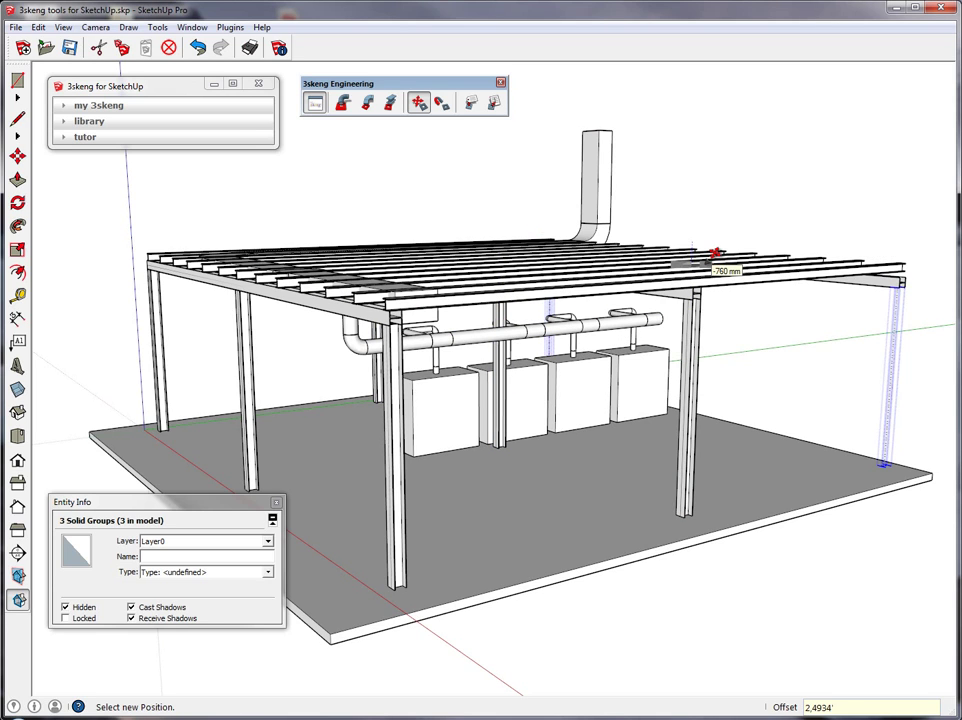
{"action": "type", "text": "2"}
{"action": "key", "text": "Return"}
{"action": "key", "text": "space"}
Step: Lower the rectangular exhaust duct run beneath the roof beams with its connected ducts following
{"action": "middle_click_drag", "start_coordinate": [600, 265], "coordinate": [306, 286]}
{"action": "scroll", "coordinate": [255, 280], "scroll_direction": "up", "scroll_amount": 2}
{"action": "left_click", "coordinate": [419, 102]}
{"action": "left_click", "coordinate": [291, 276]}
{"action": "left_click", "coordinate": [272, 300]}
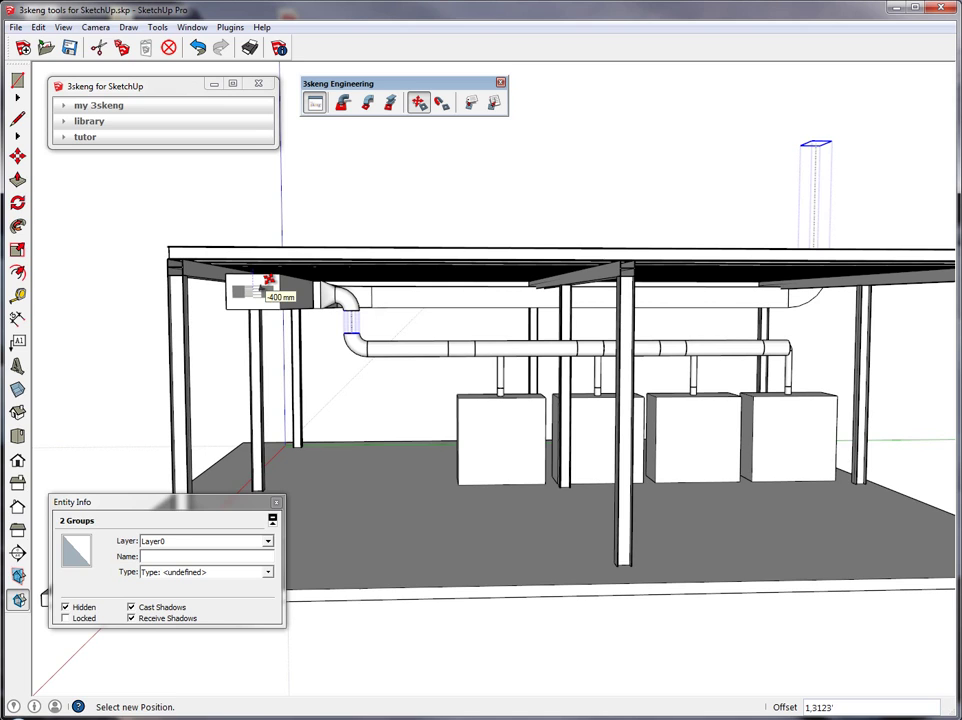
{"action": "left_click", "coordinate": [268, 283]}
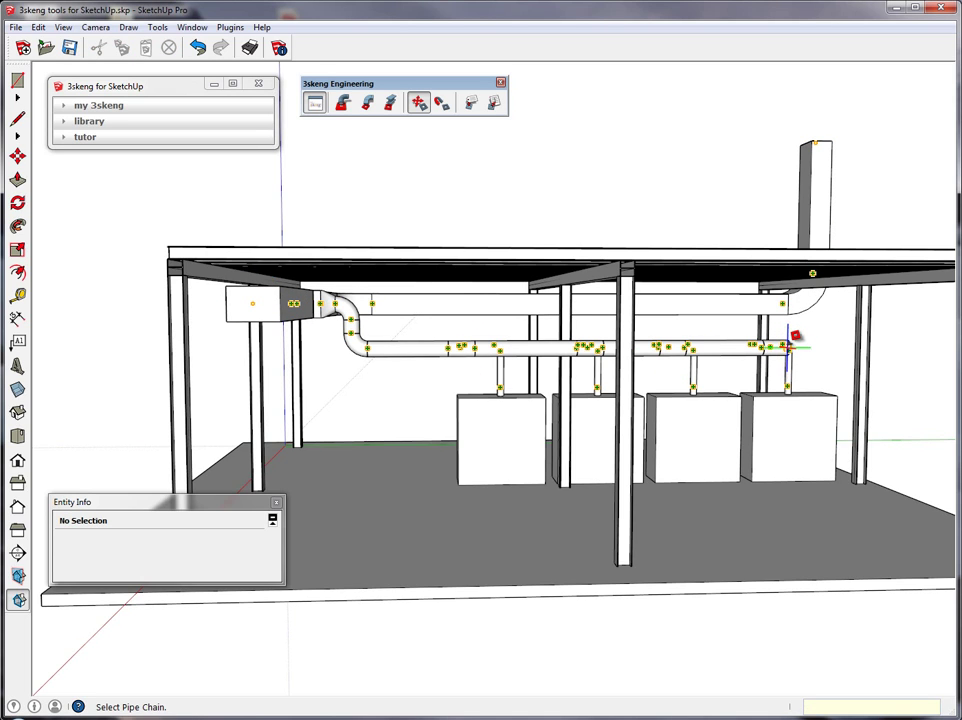
Step: Lower the round main duct above the fume hoods, shortening the hoods' vertical risers
{"action": "left_click", "coordinate": [797, 338]}
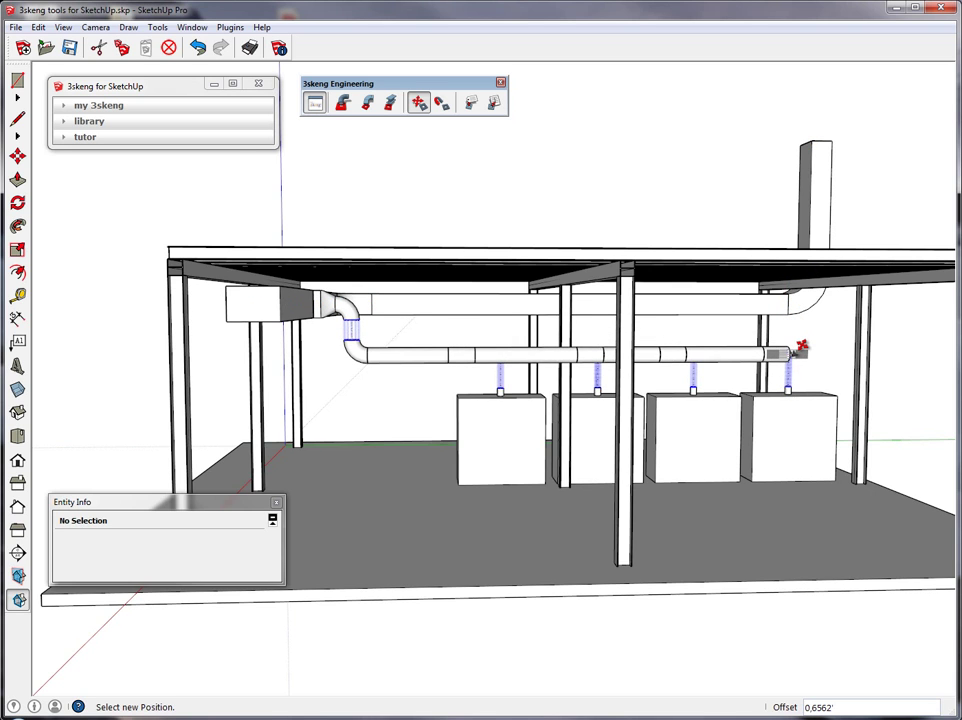
{"action": "left_click", "coordinate": [800, 348]}
{"action": "key", "text": "space"}
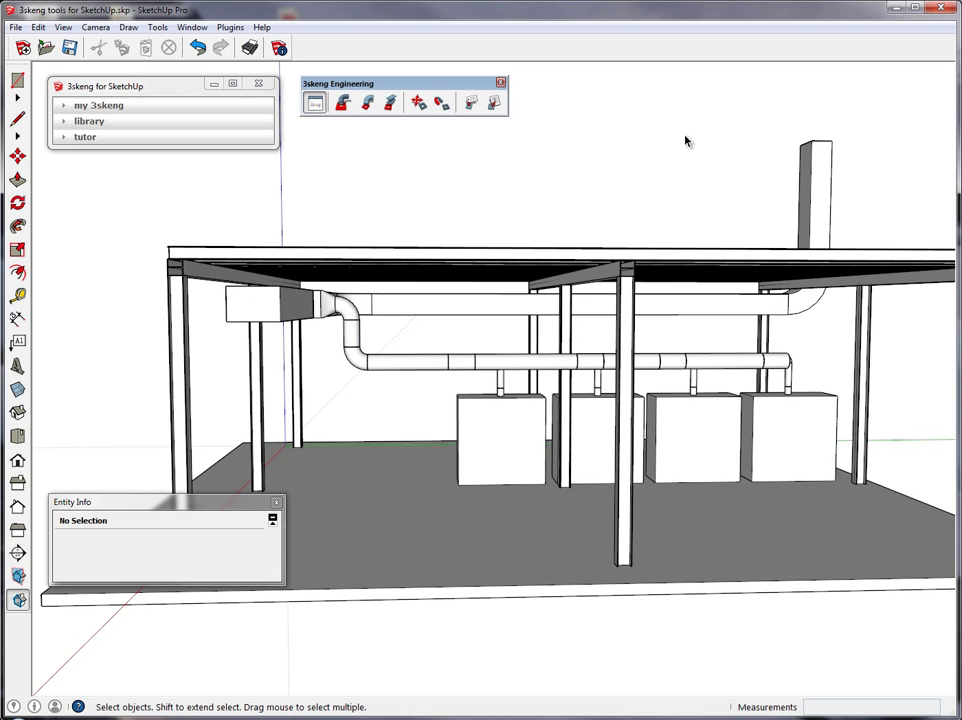